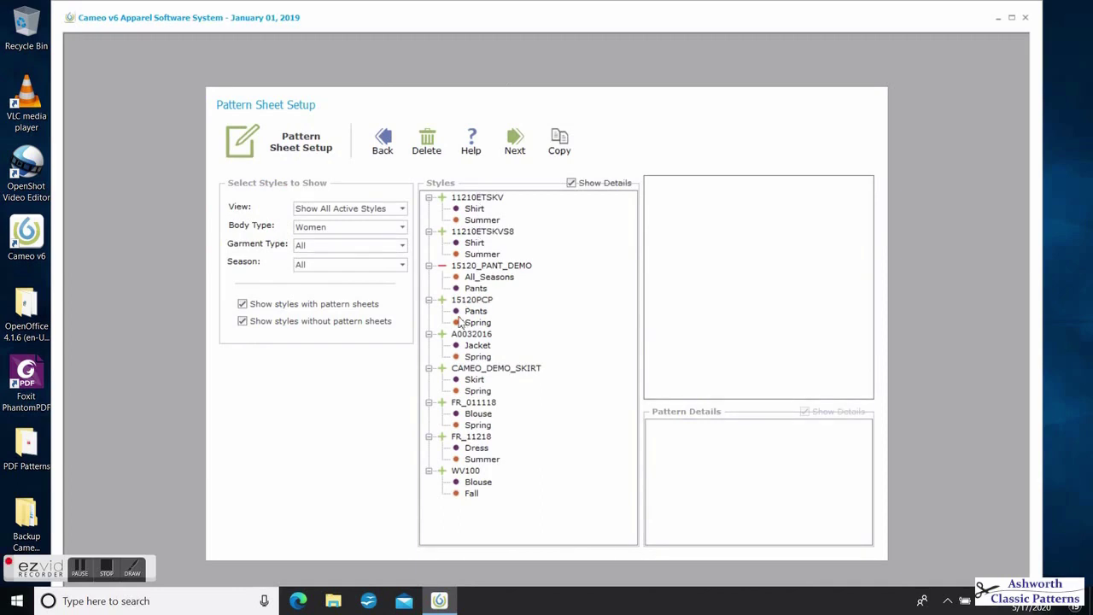
- Review the pattern information of style 11210ETSKVS8 from the pattern sheet setup and close it
click(482, 236)
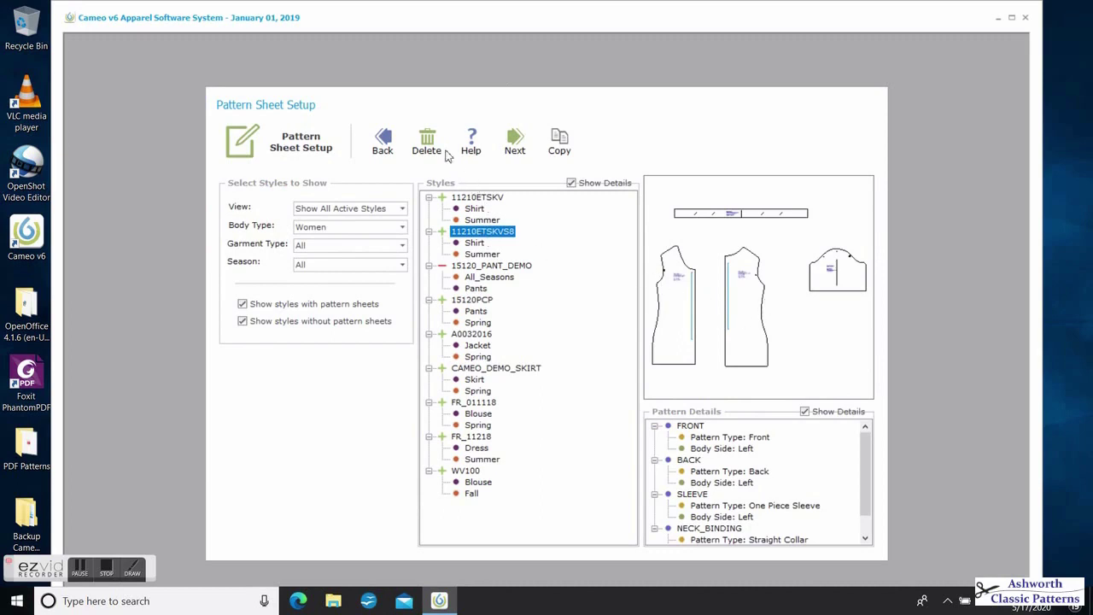
click(517, 143)
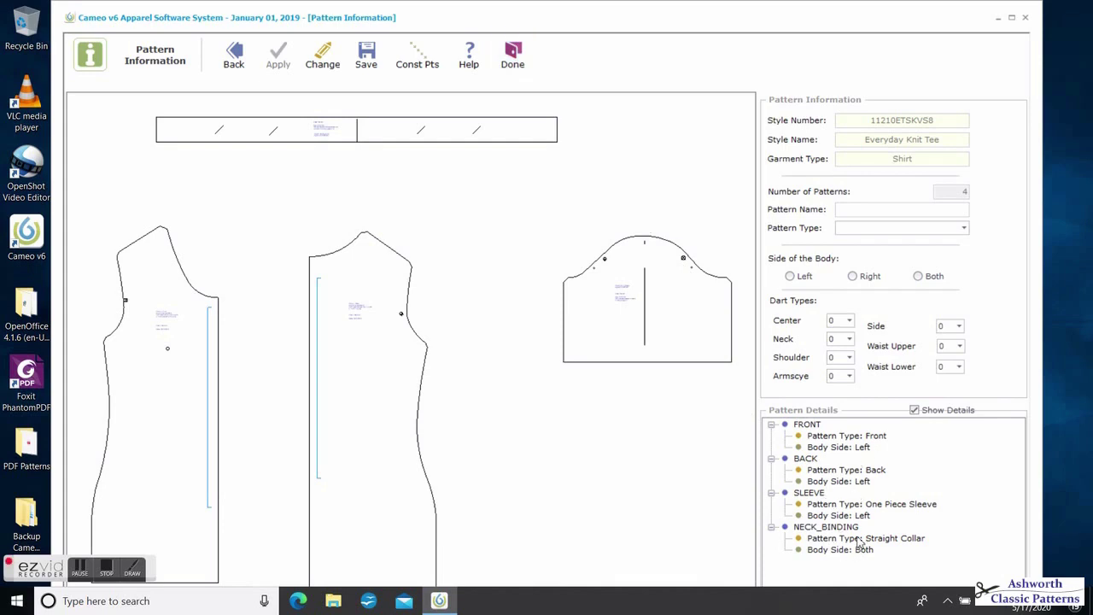
click(515, 54)
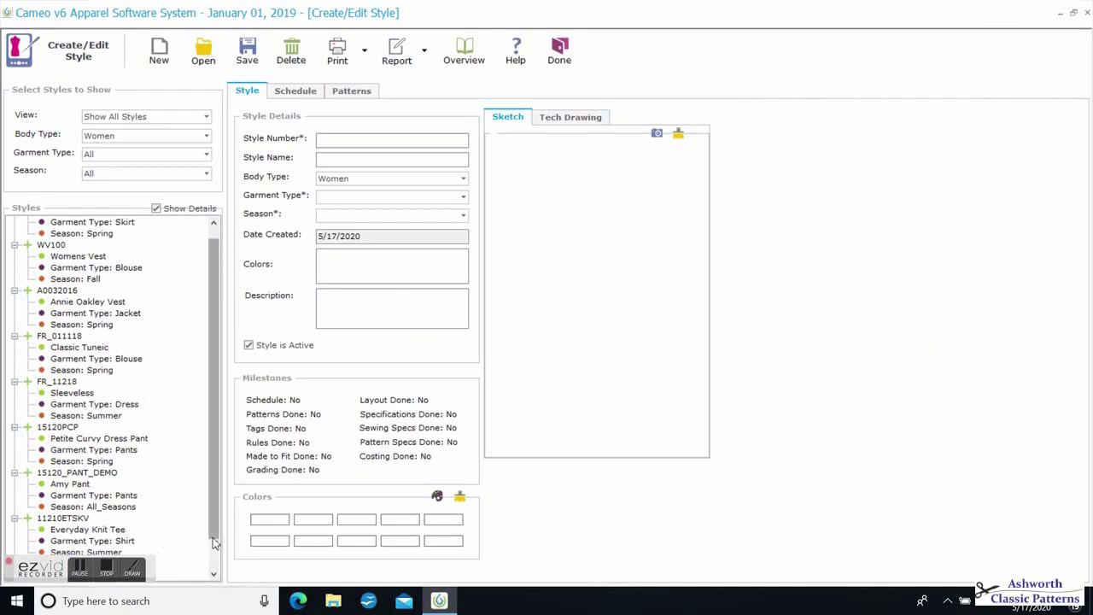
- Open the style sheet of 11210ETSKVS8 to review its style details
drag(214, 537, 214, 548)
click(214, 573)
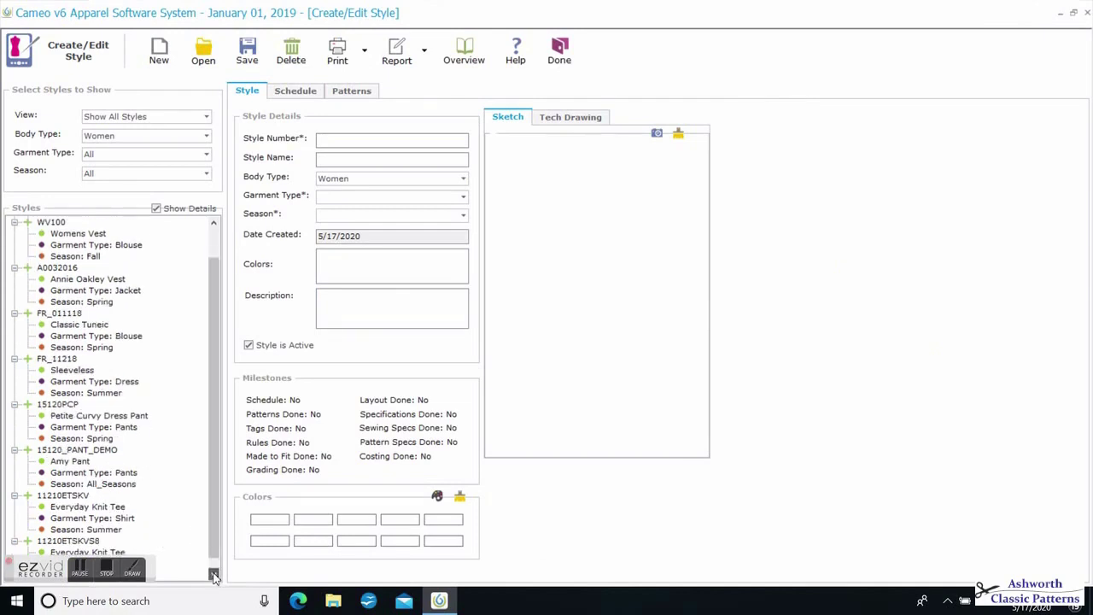
click(213, 573)
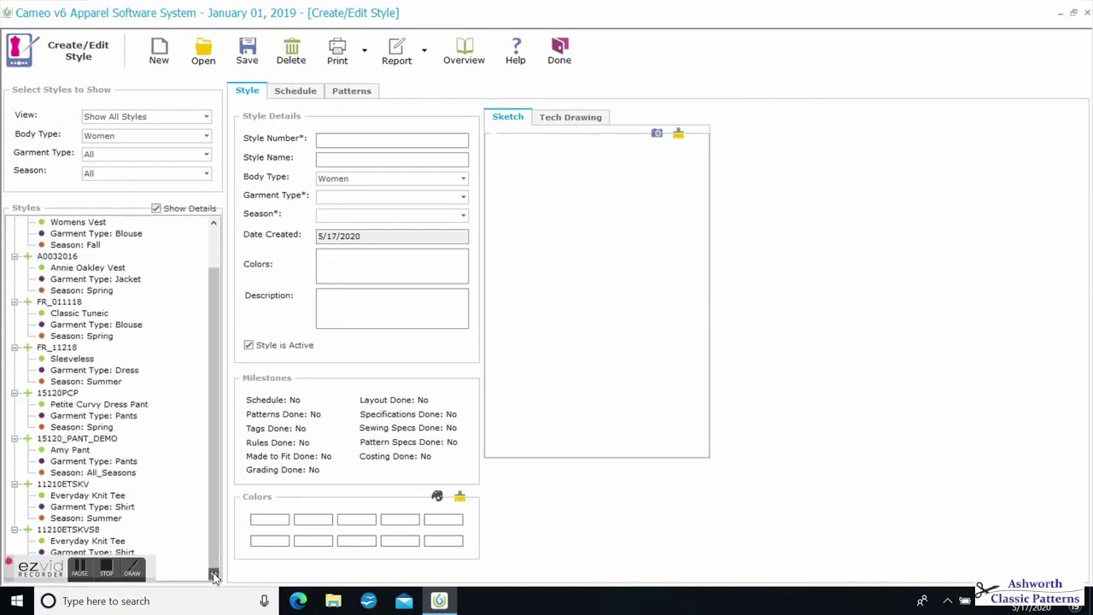
click(63, 529)
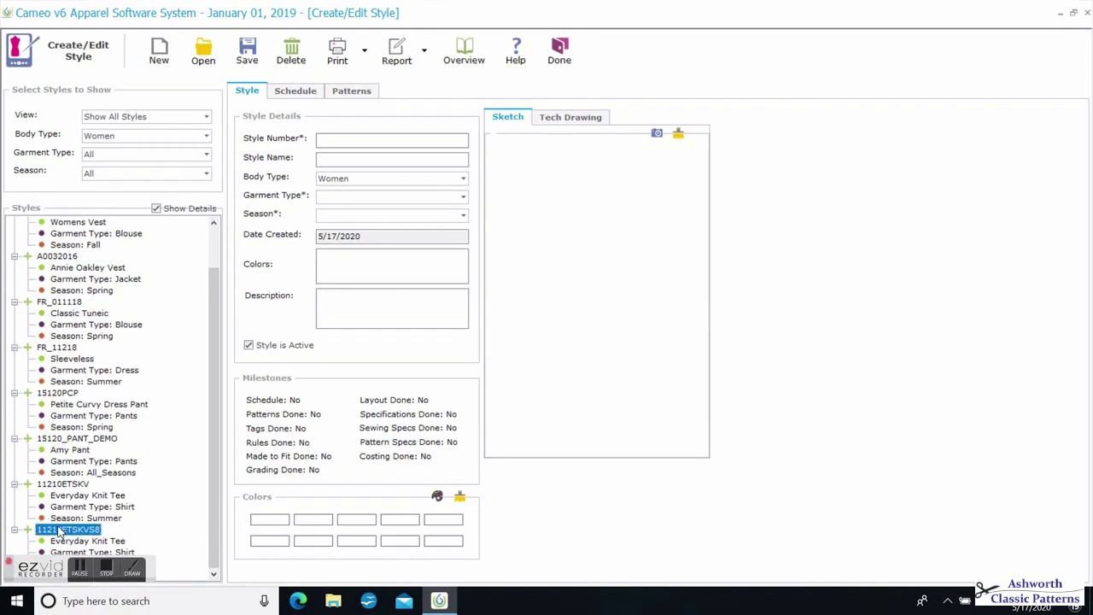
click(204, 52)
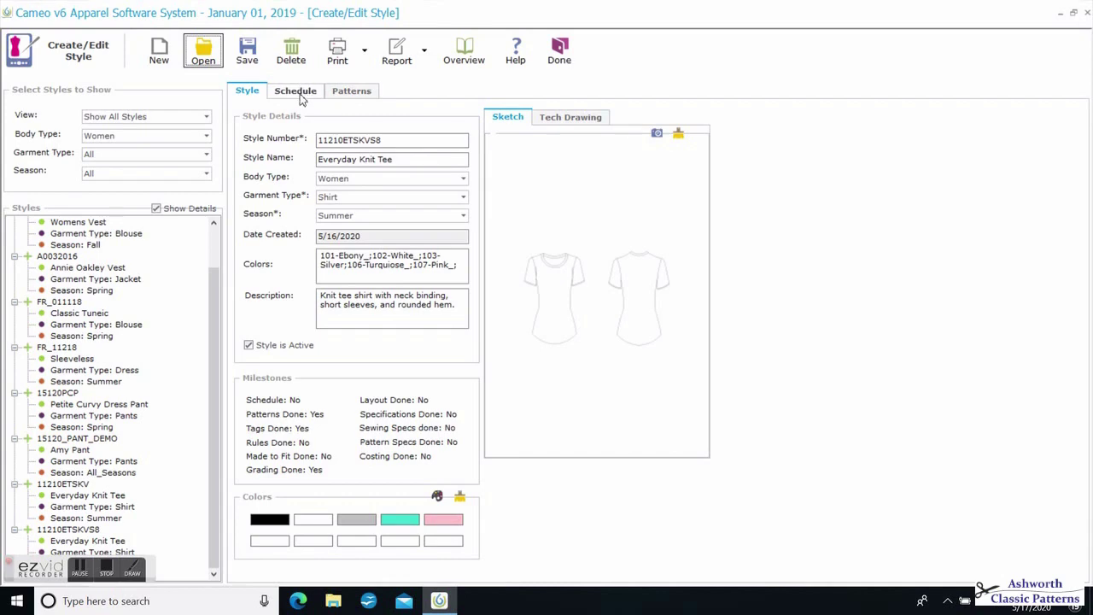
- Examine the style's pattern pieces and the label text on the Back pattern, and close the style sheet
click(342, 91)
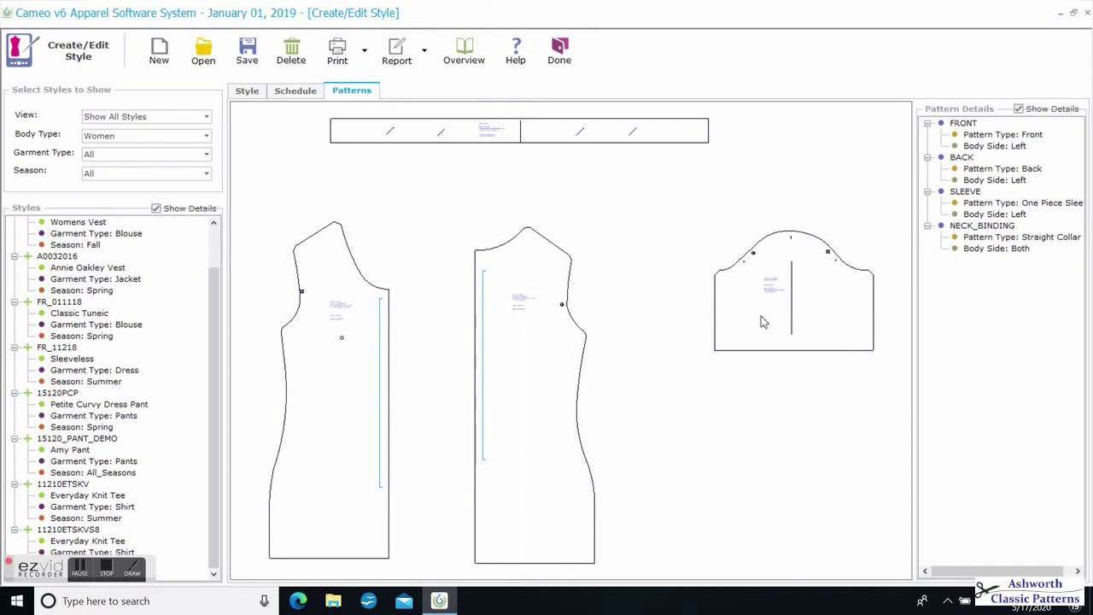
scroll(530, 316, up, 5)
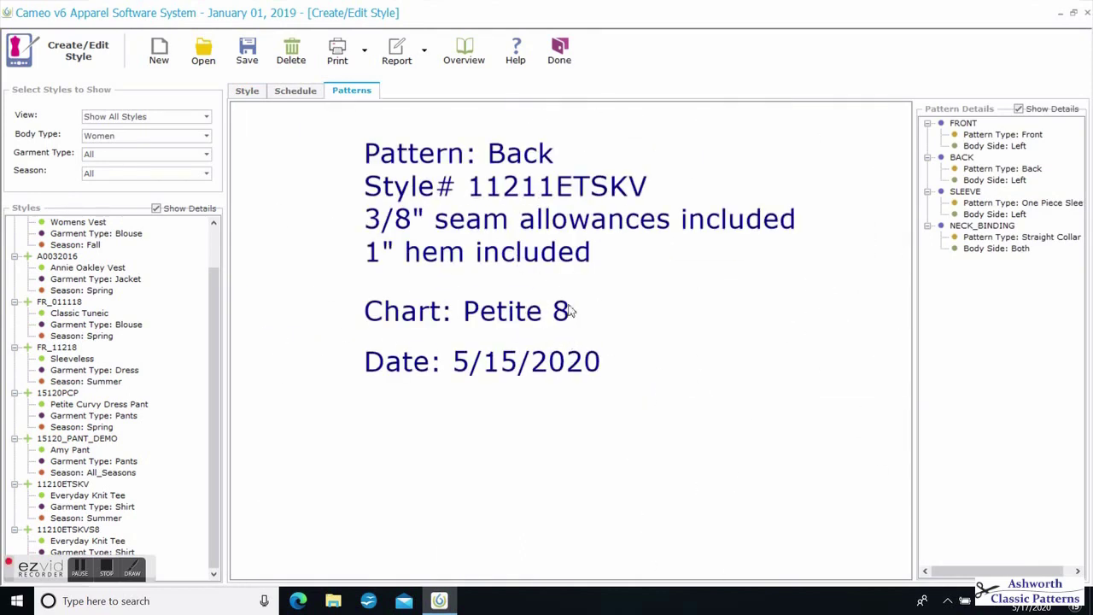
click(561, 60)
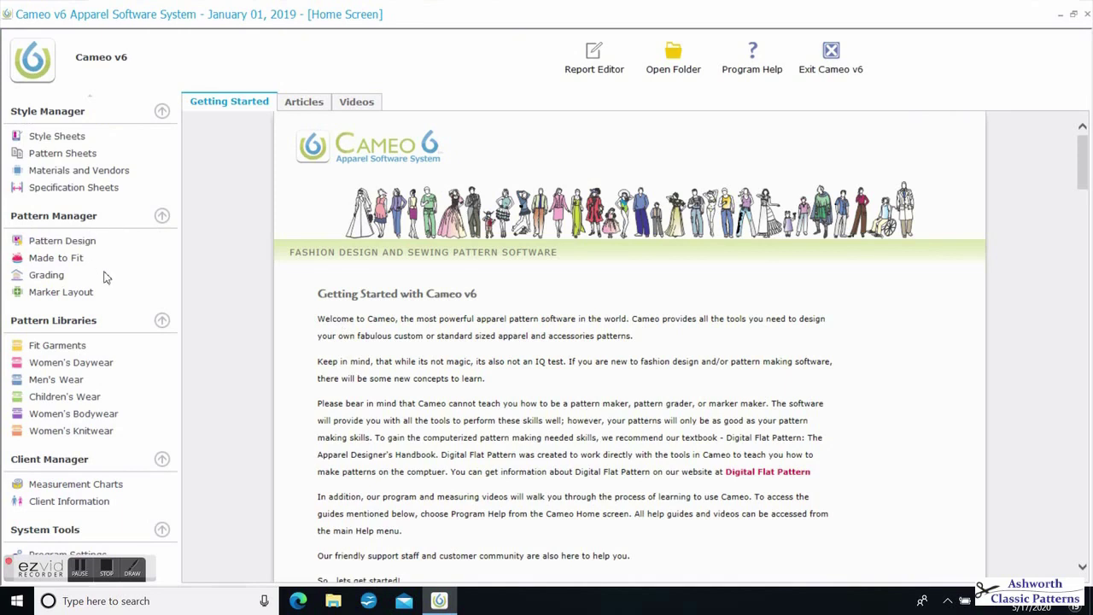
- Start a new women's size table in Grading and name it ASHWORTH MISSES KNIT TEES
click(50, 275)
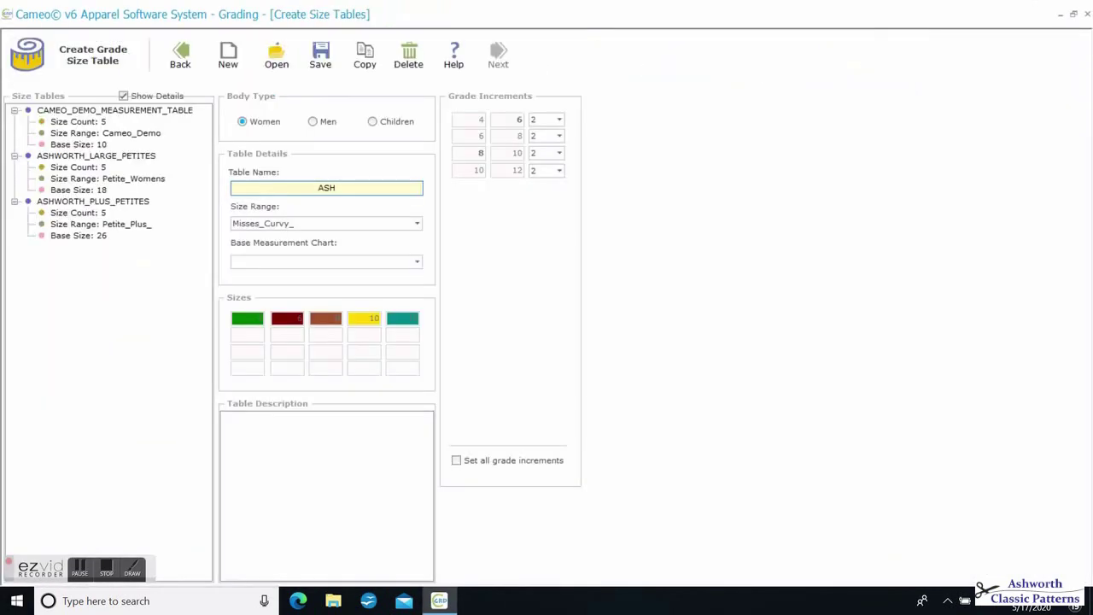
text(WORTH KNIT TEES)
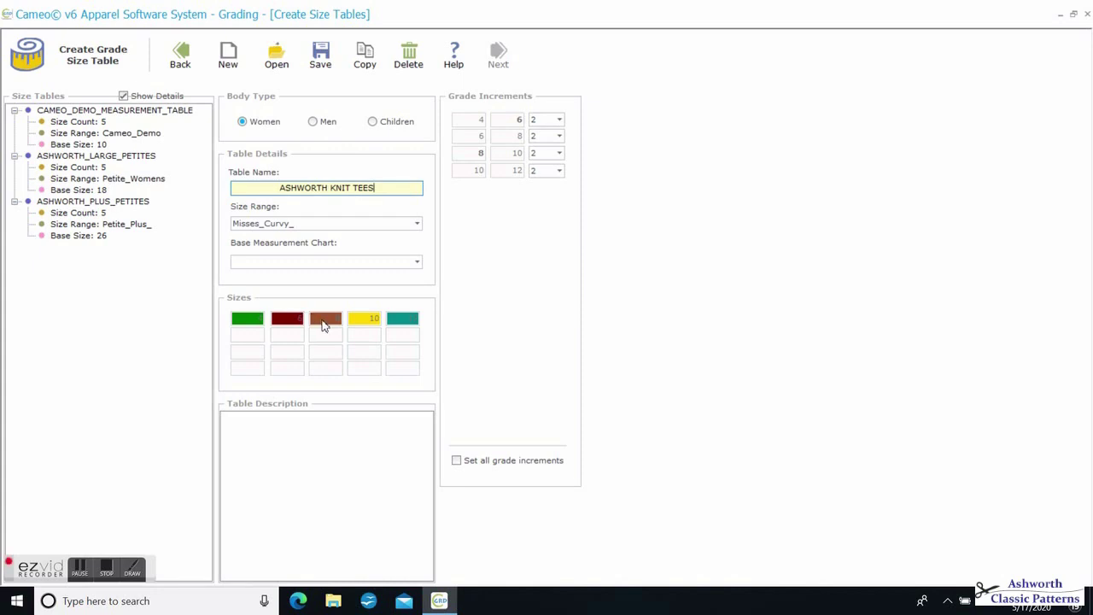
triple_click(331, 188)
text(ASHWORTH )
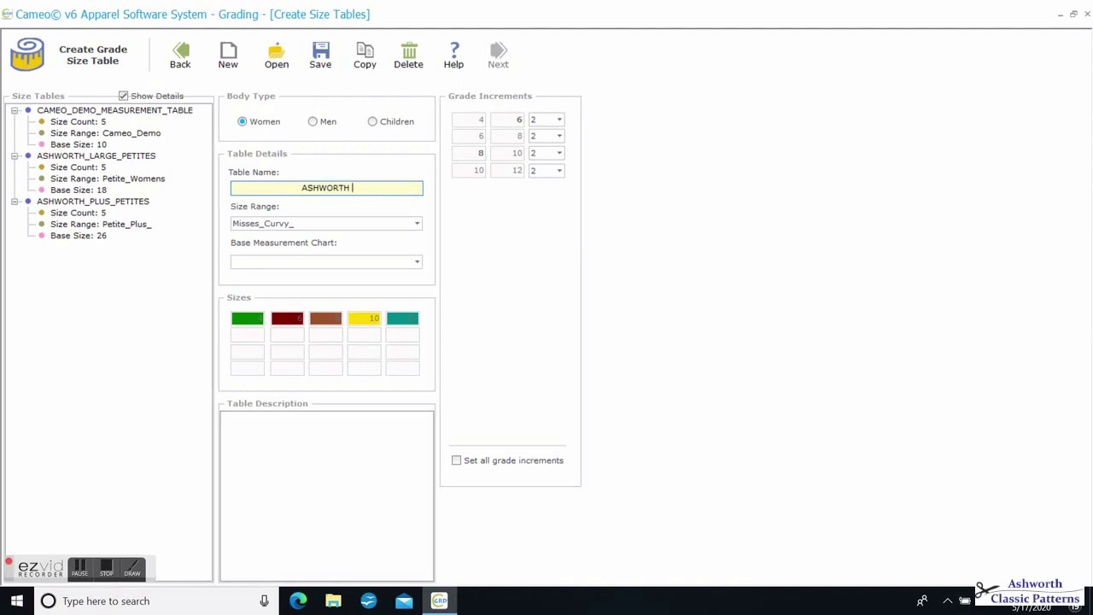
text(MISSES KNIT TEES)
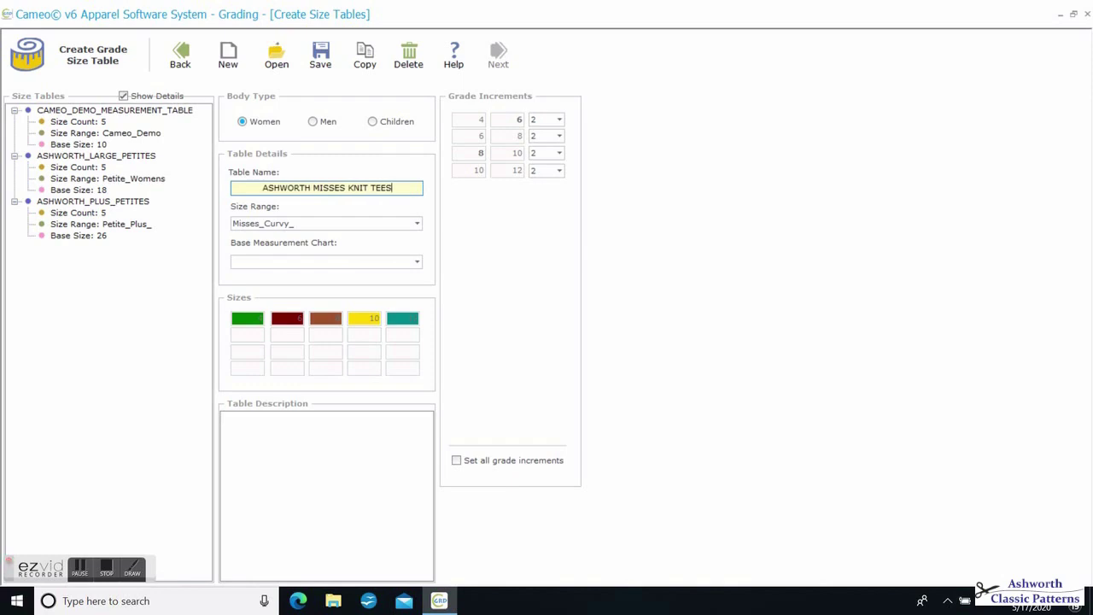
- Set the table's size range to Misses_Curvy_ and its base measurement chart to Size_8_Petite
click(418, 225)
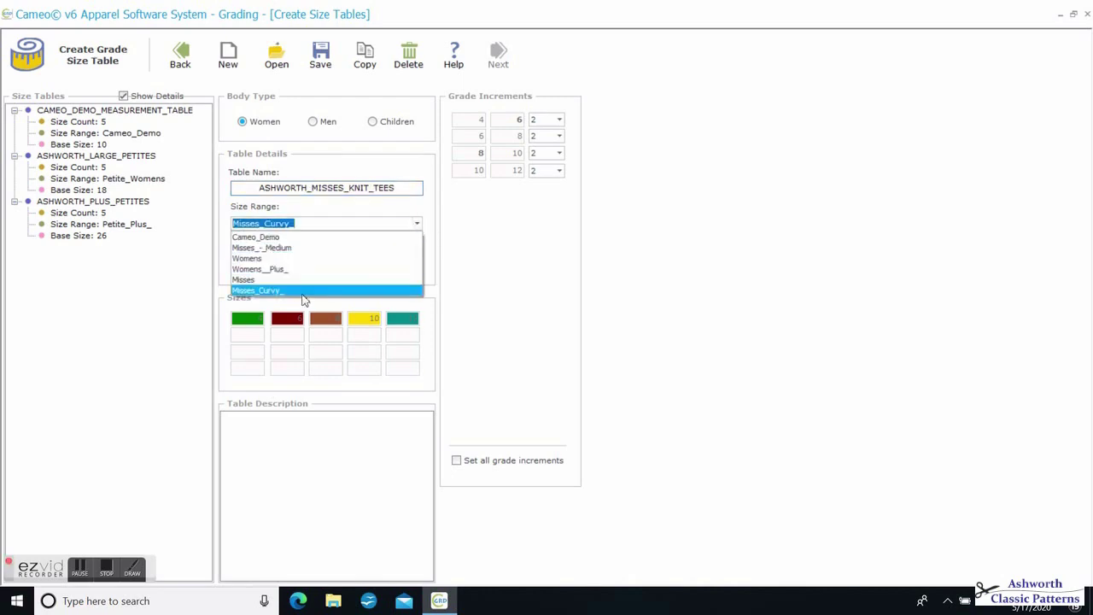
click(295, 290)
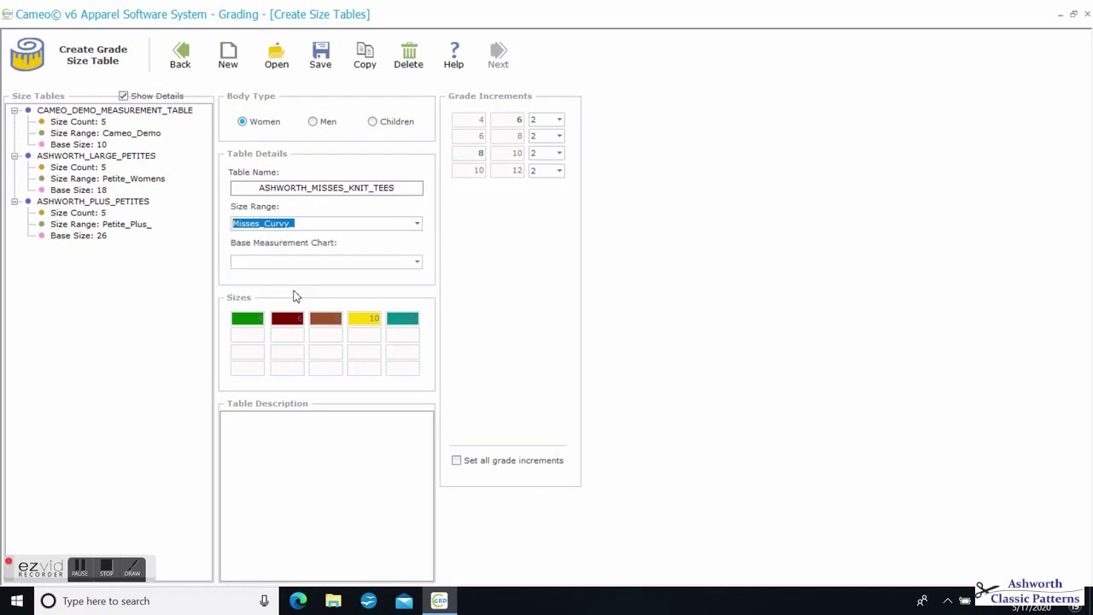
click(419, 261)
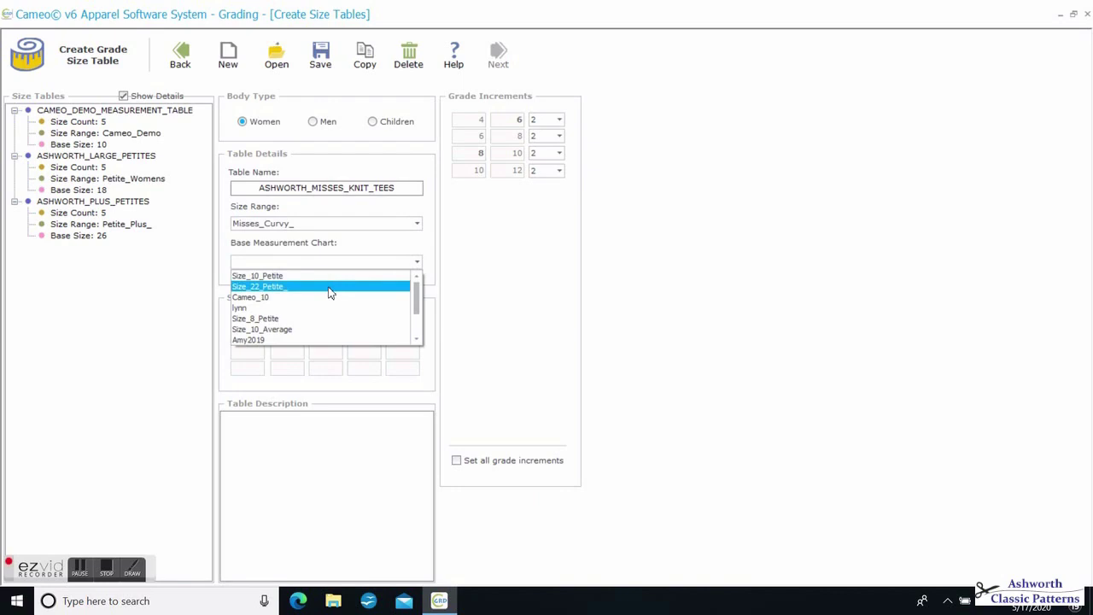
click(298, 319)
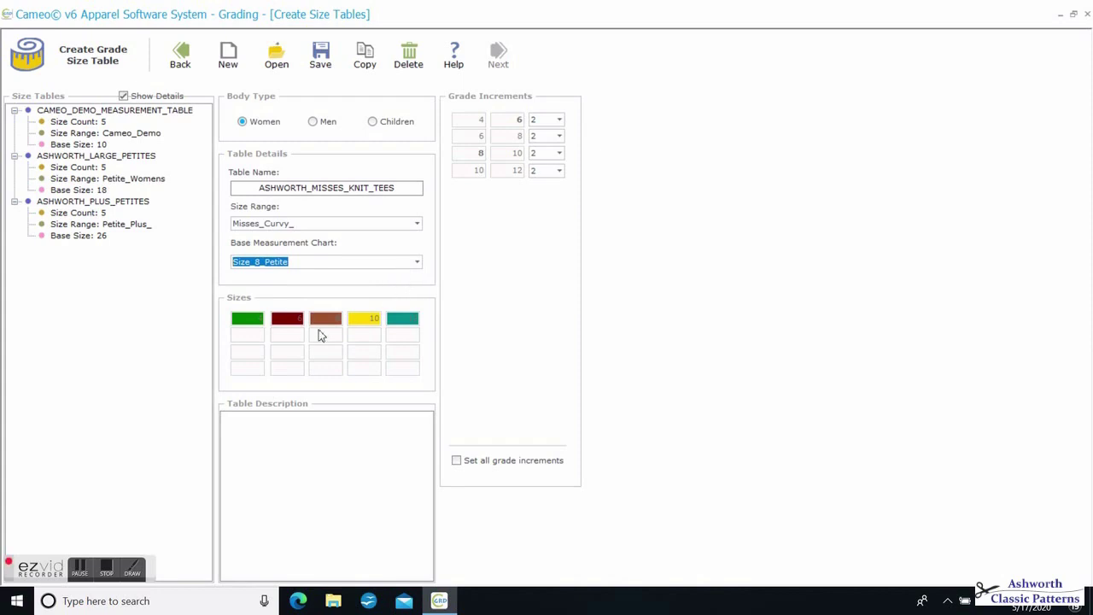
- Set the grade increment between sizes 10 and 12 to 2.5 and save the new size table
click(559, 173)
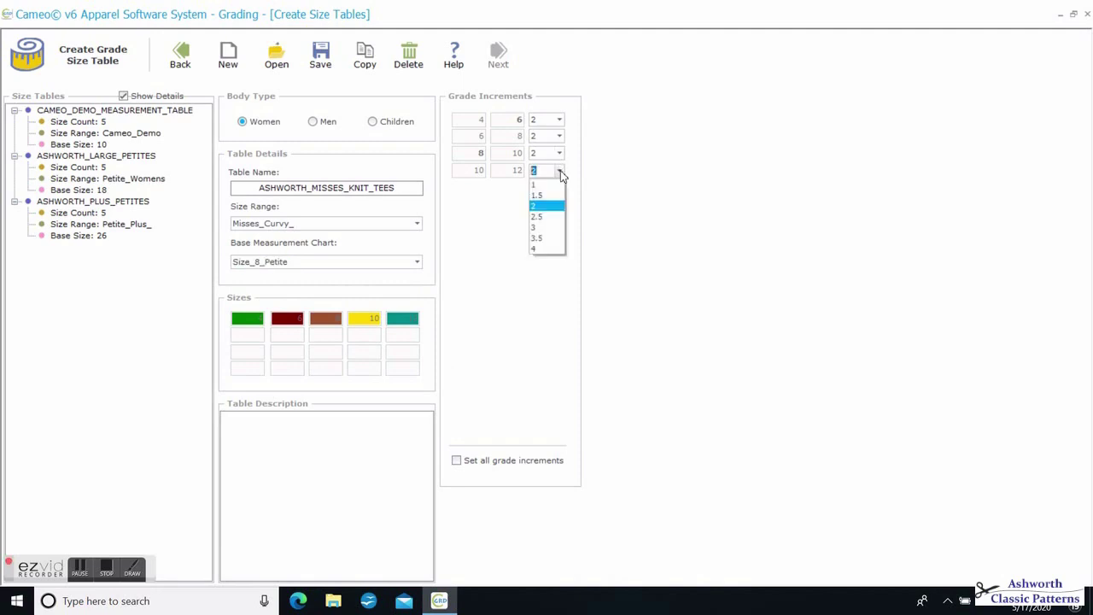
click(546, 218)
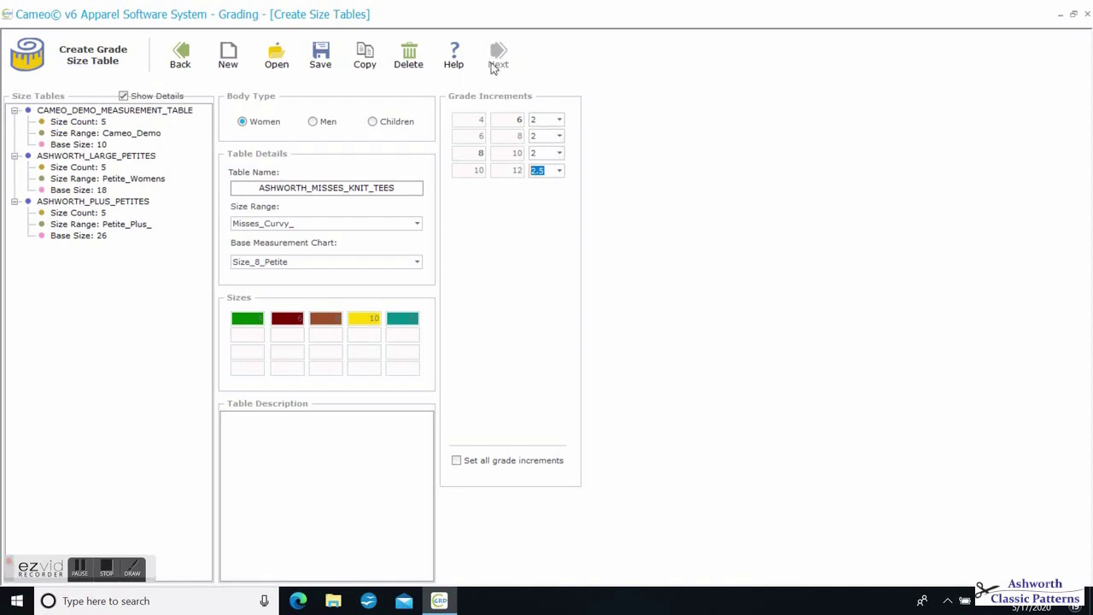
click(320, 54)
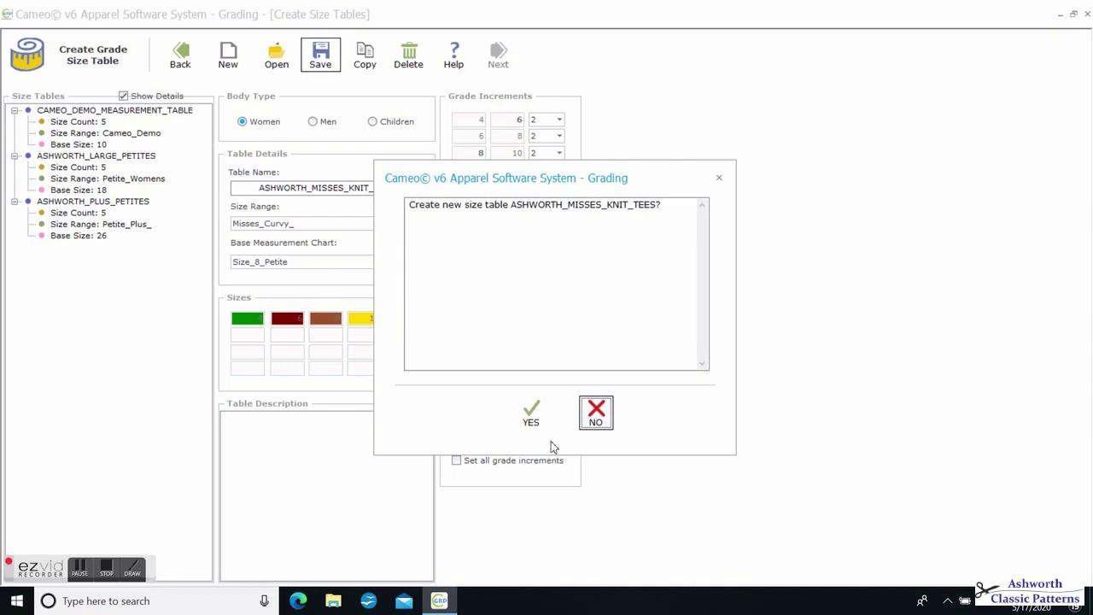
click(530, 413)
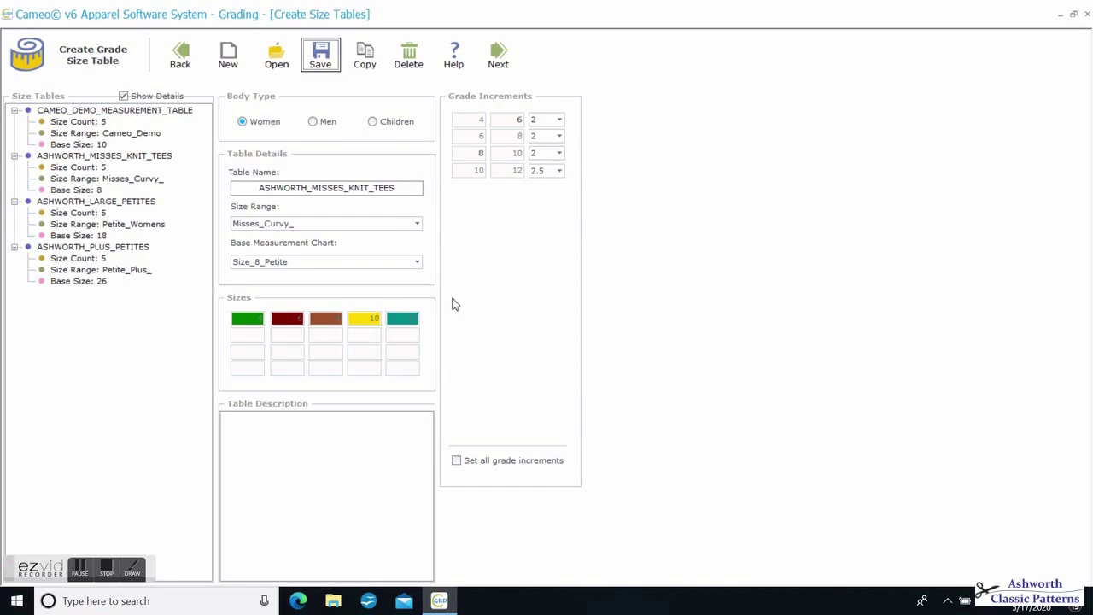
- Set the Height measurement to 62 for sizes 4, 6, 10 and 12, then save and close the size table
click(500, 55)
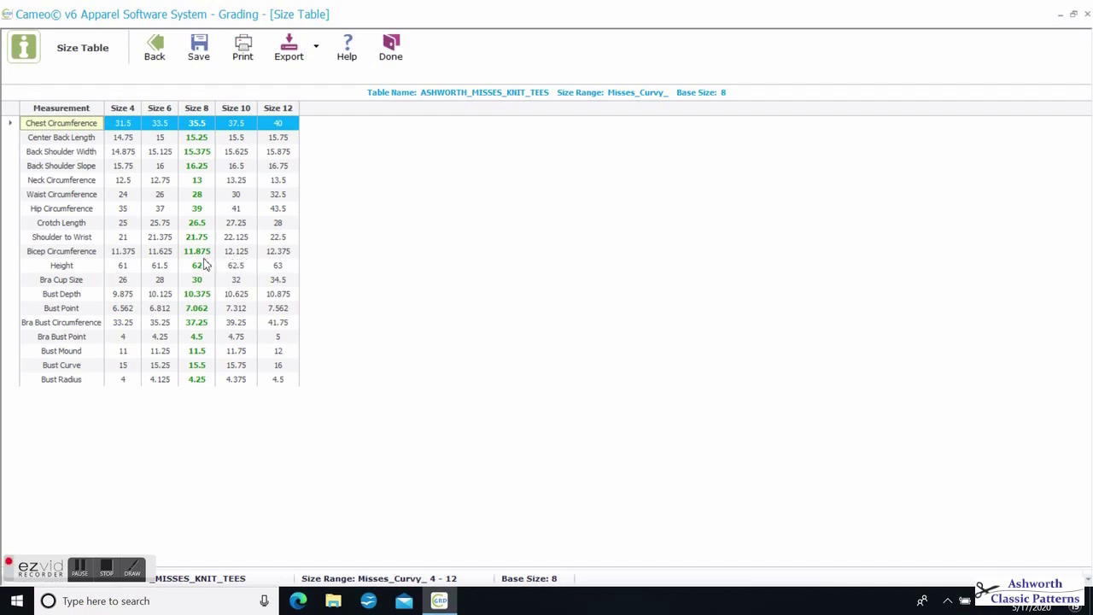
double_click(124, 267)
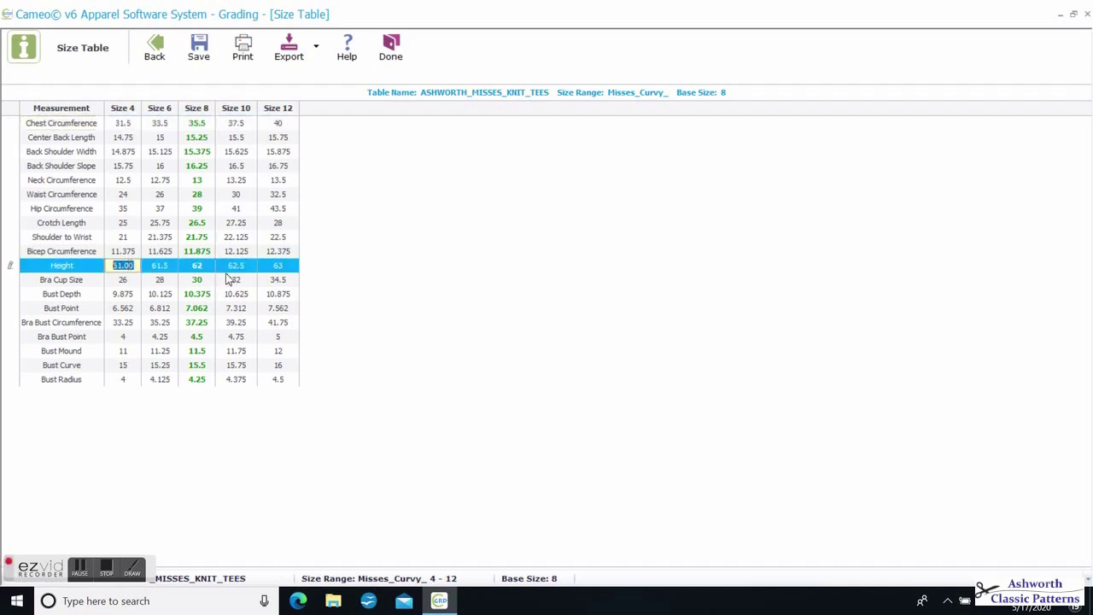
text(62)
double_click(166, 268)
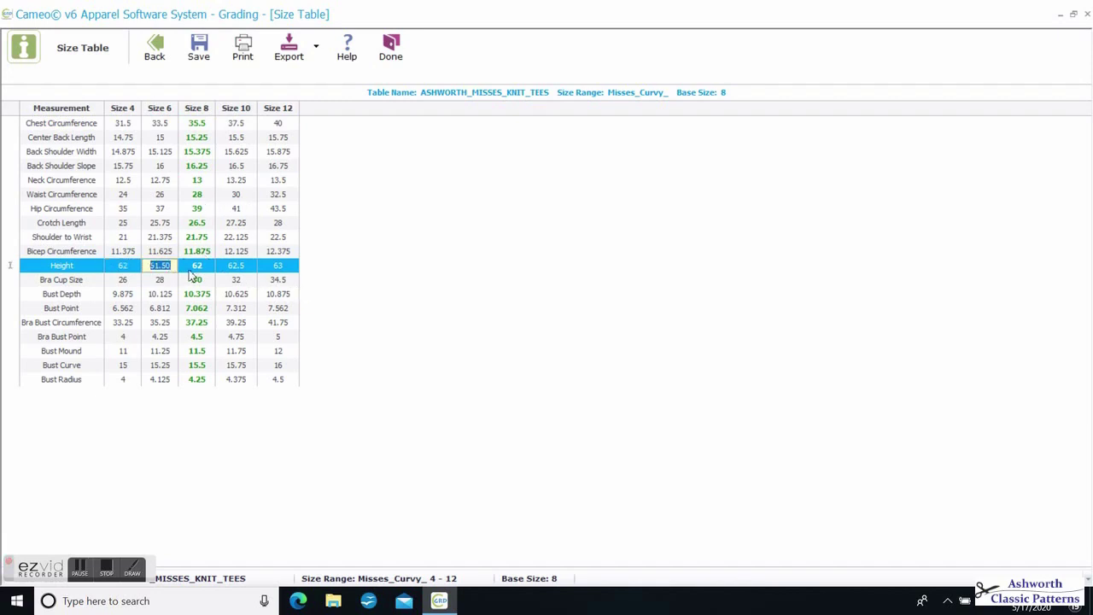
text(62.00)
double_click(245, 266)
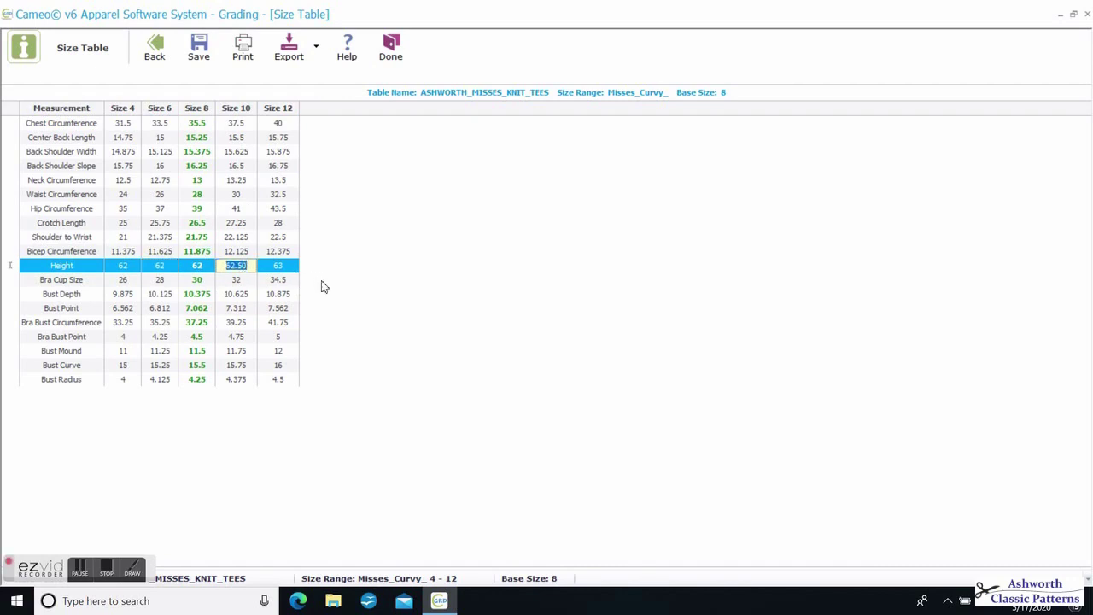
text(62.00)
double_click(290, 267)
text(62)
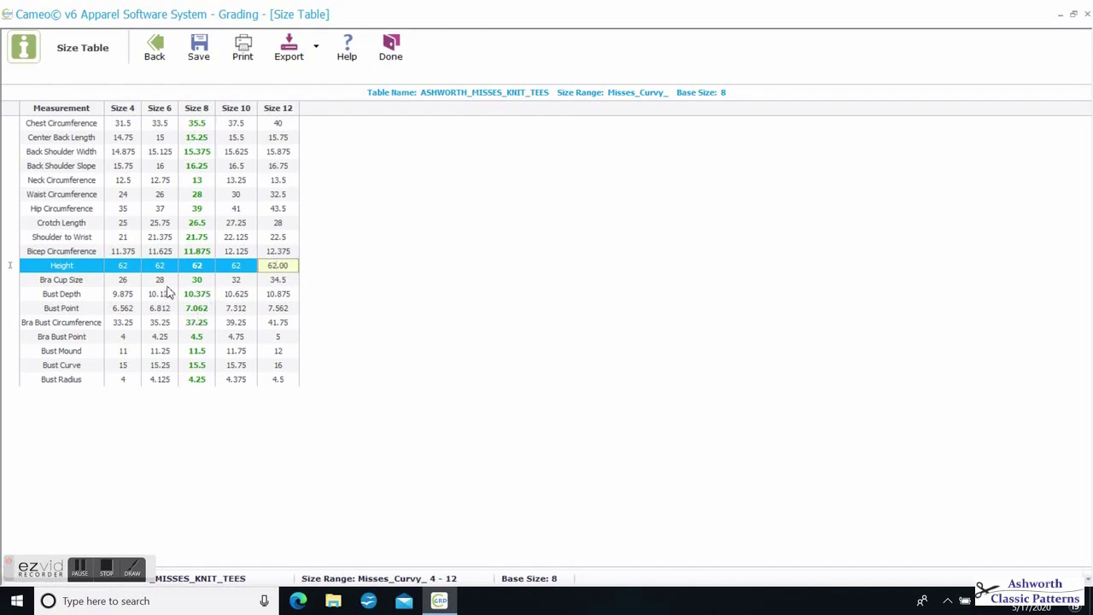
key(Return)
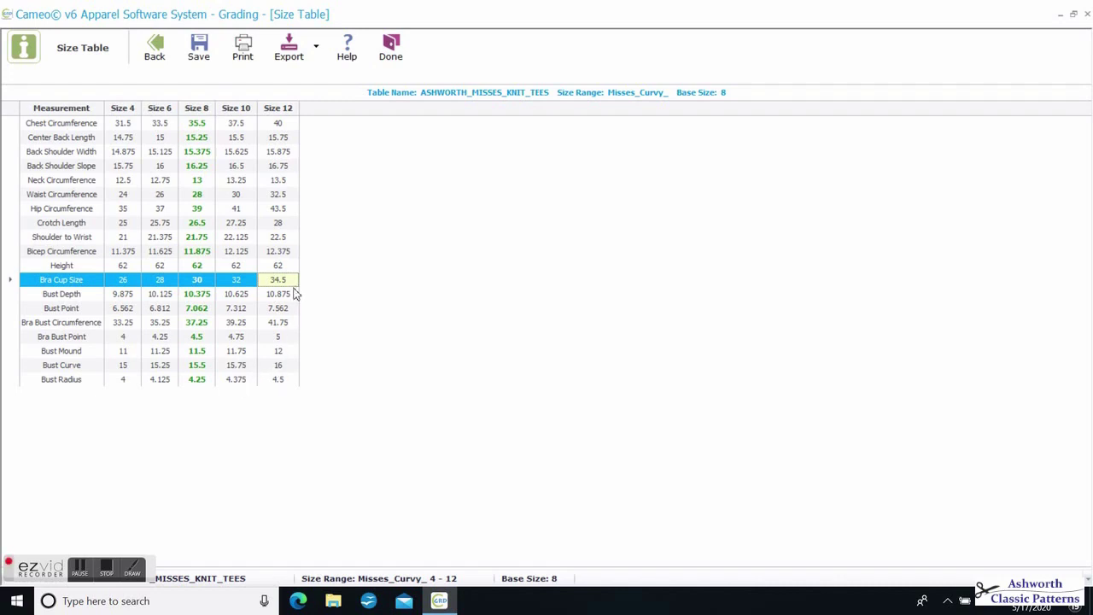
click(208, 46)
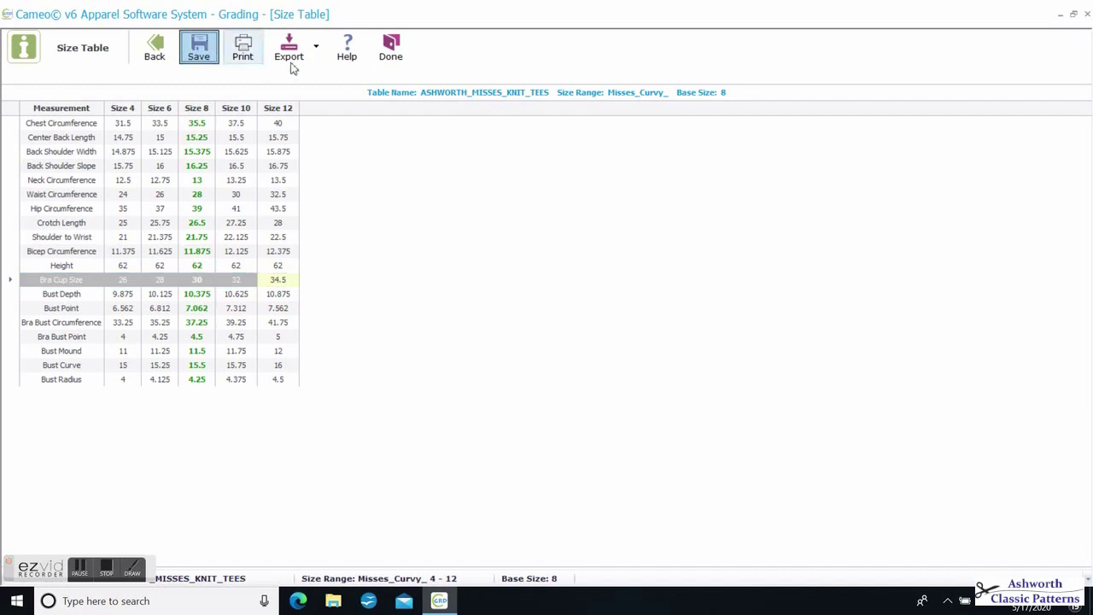
click(393, 50)
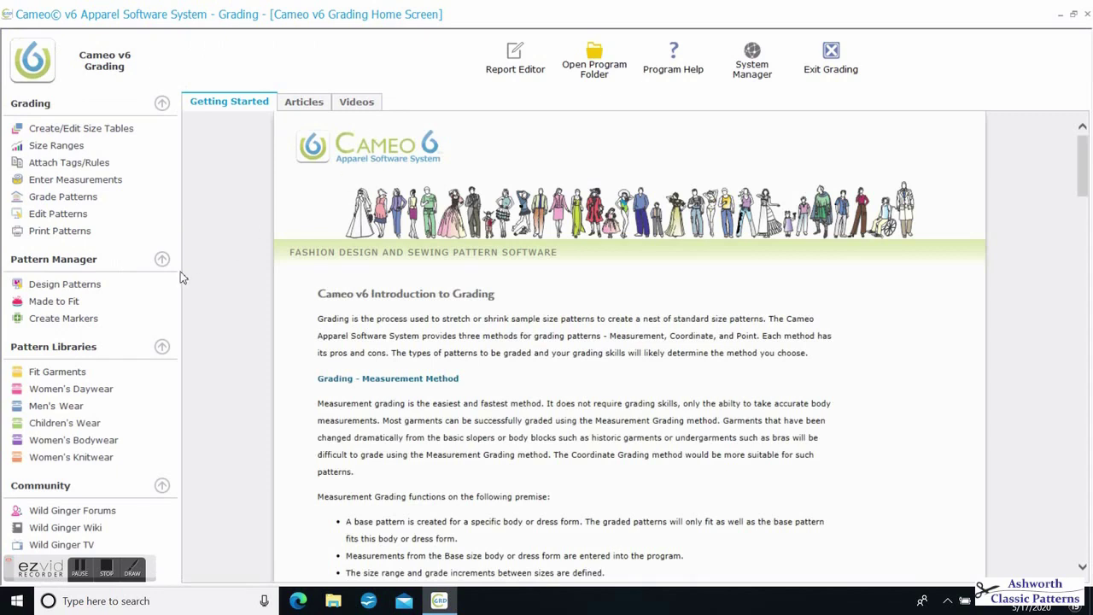
- Open style 11210ETSKVS8 for attaching tags with the Measurement Grading method
click(78, 162)
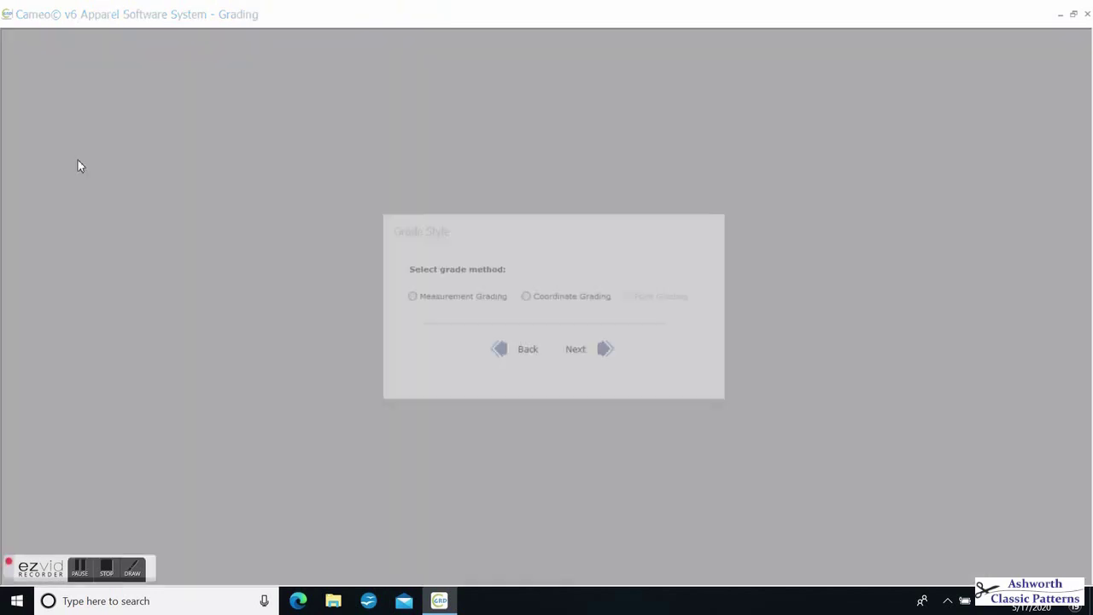
click(418, 299)
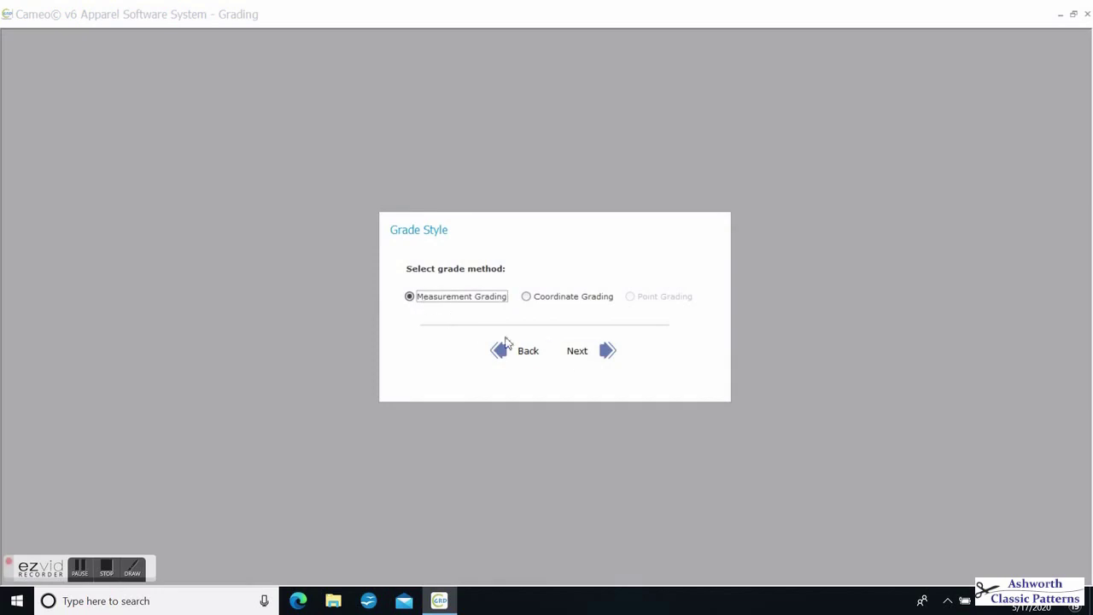
click(579, 353)
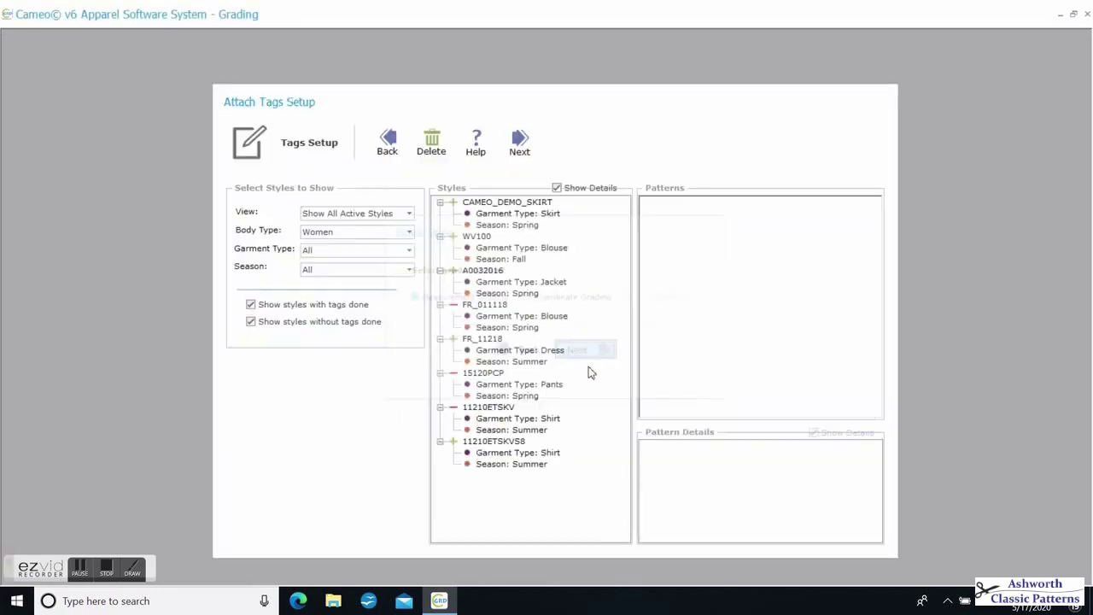
click(509, 446)
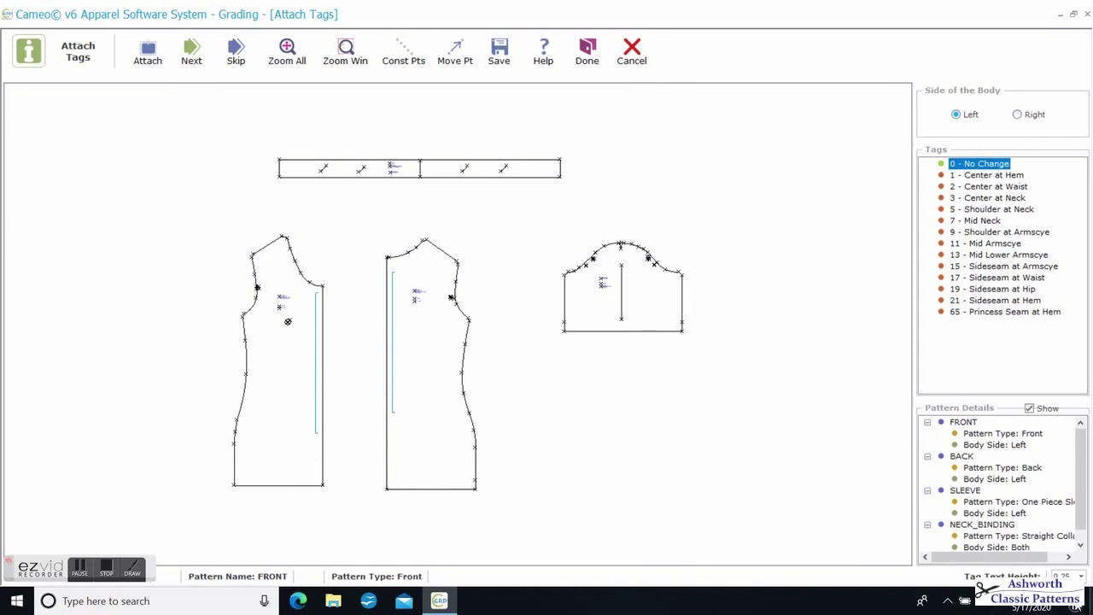
- Set the tag text height to 0.75 and attach tag 0 (No Change) to the front's interior drill-hole mark
click(1080, 576)
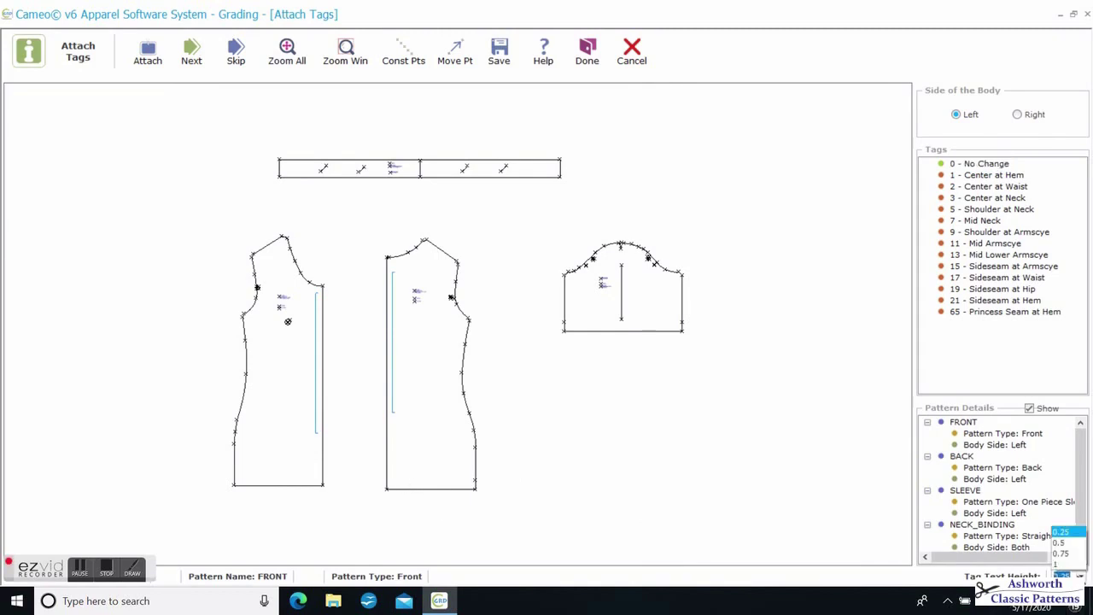
click(1073, 556)
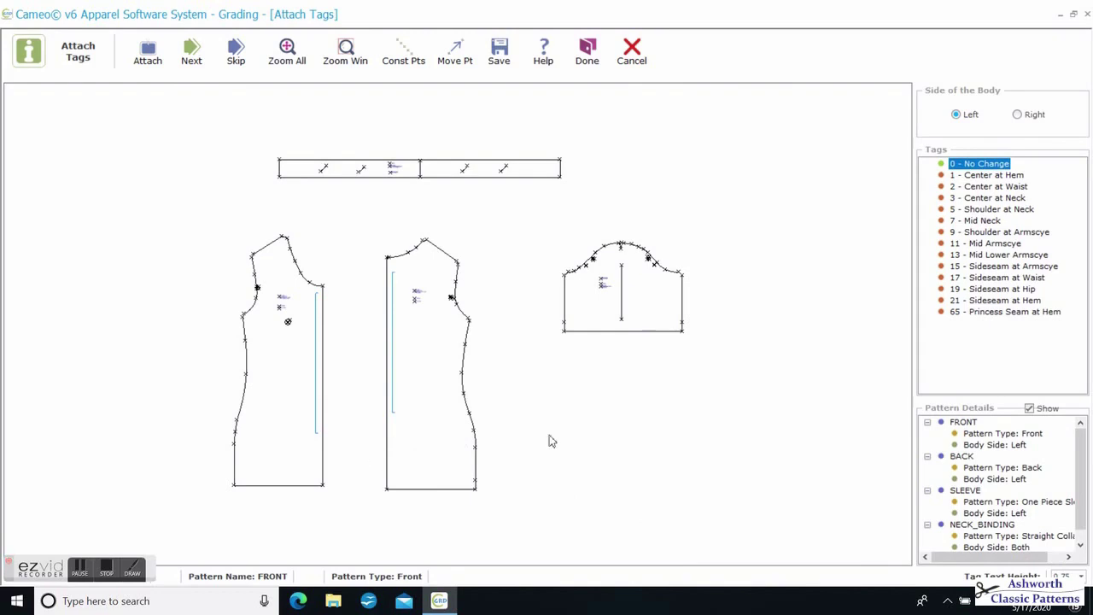
scroll(442, 247, up, 2)
scroll(459, 327, up, 1)
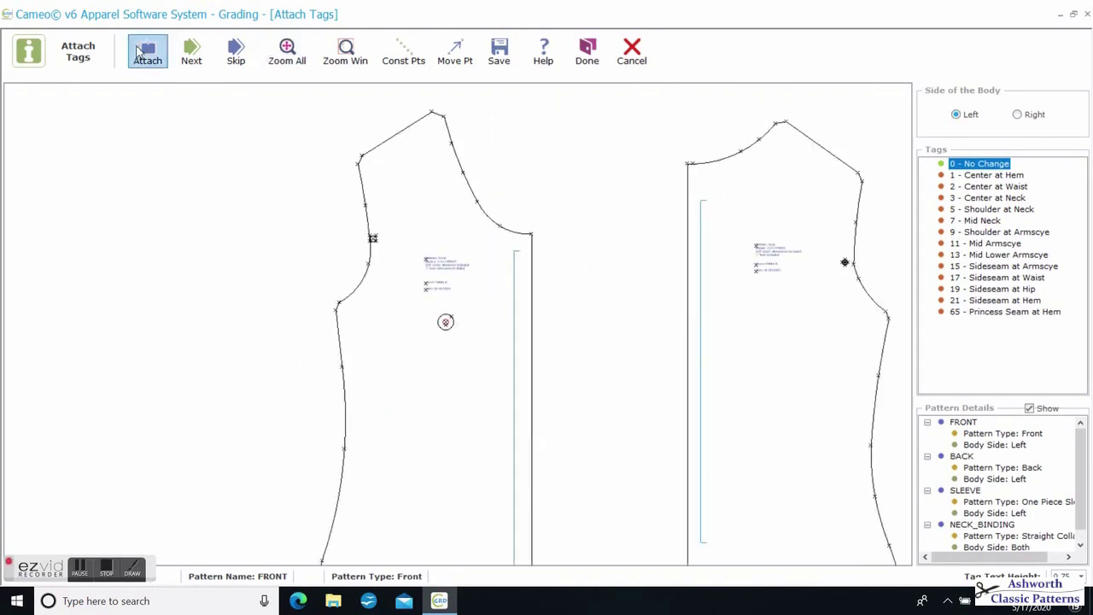
click(145, 51)
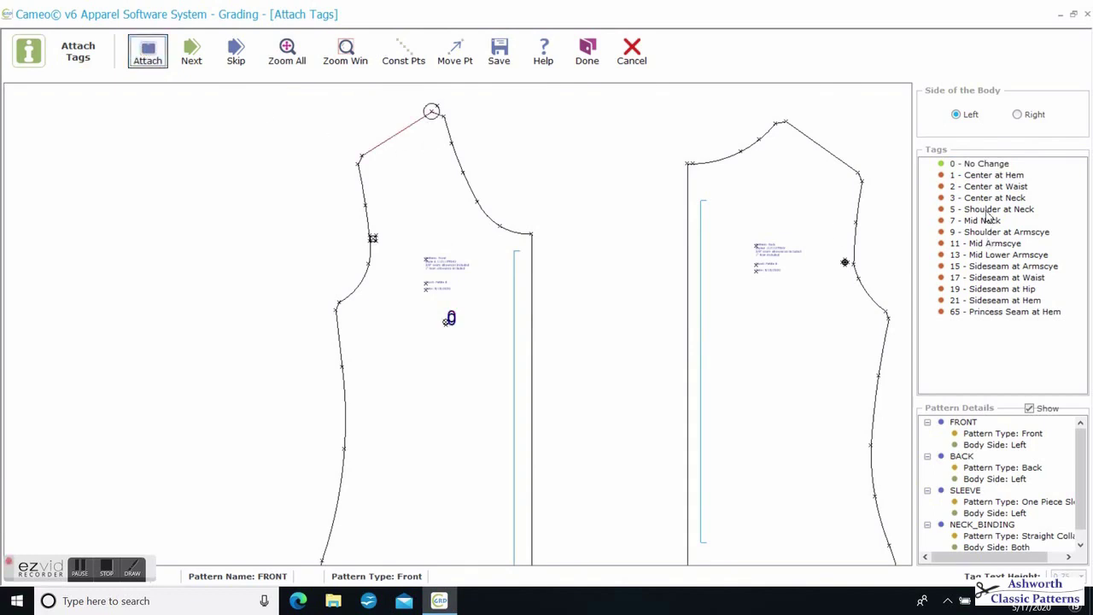
- Attach tag 5 at the front's outer shoulder-neck point, tag 9 at its shoulder-armscye points and tag 15 at its underarm points
click(990, 209)
click(146, 51)
click(995, 232)
click(146, 53)
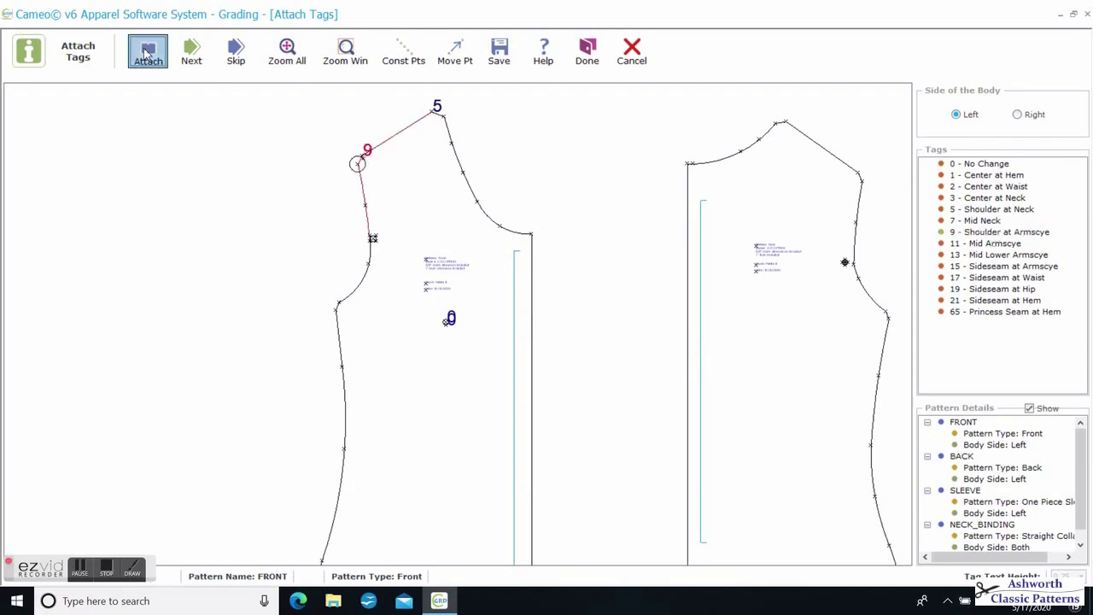
click(995, 266)
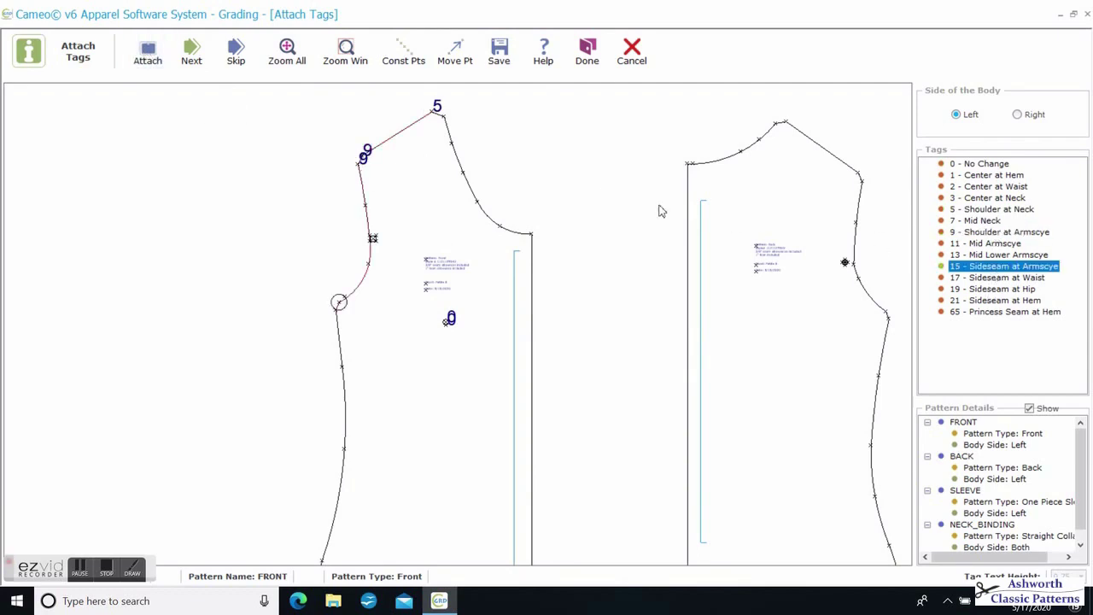
click(147, 51)
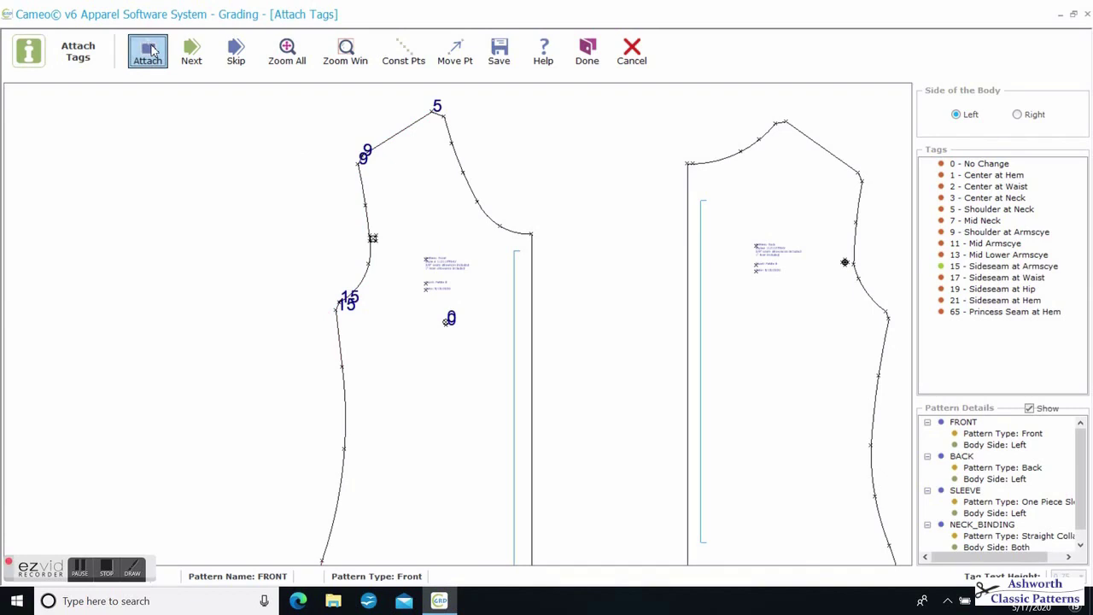
- Attach tag 19 (Sideseam at Hip) to the three hip points on the front's side seam
click(995, 288)
click(152, 54)
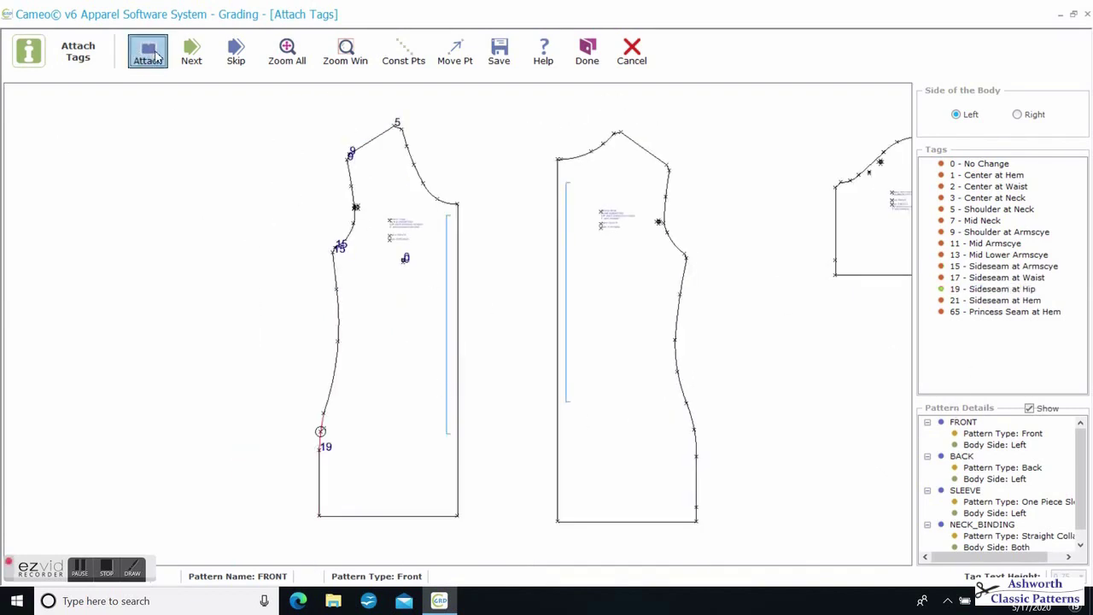
click(156, 56)
click(156, 57)
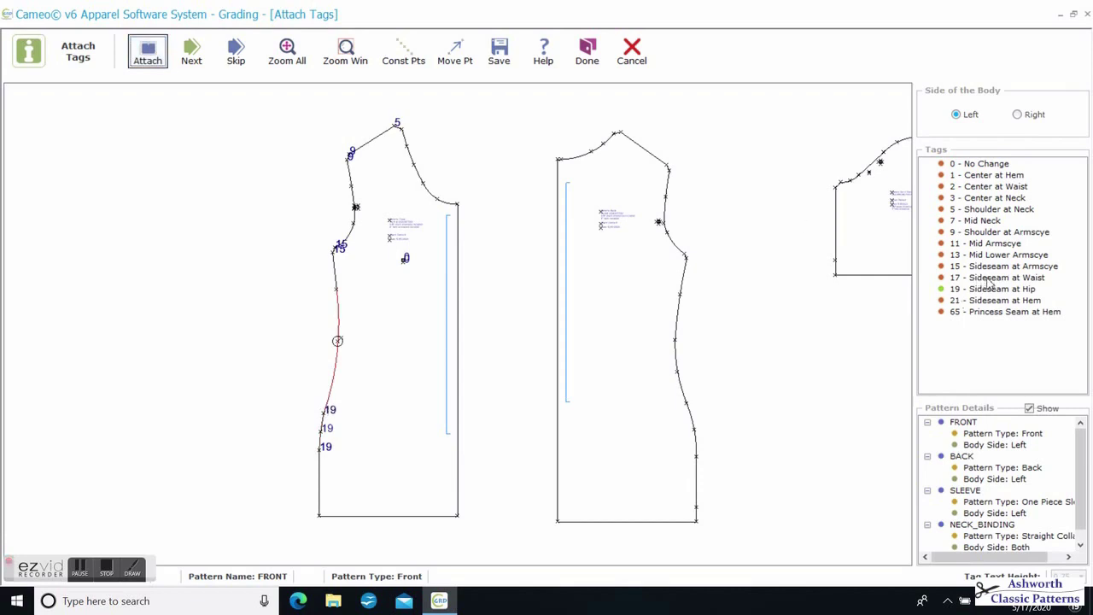
- Attach tag 17 to the front's side-seam waist point and tag 15 to the side-seam point between waist and armscye
click(993, 278)
click(147, 54)
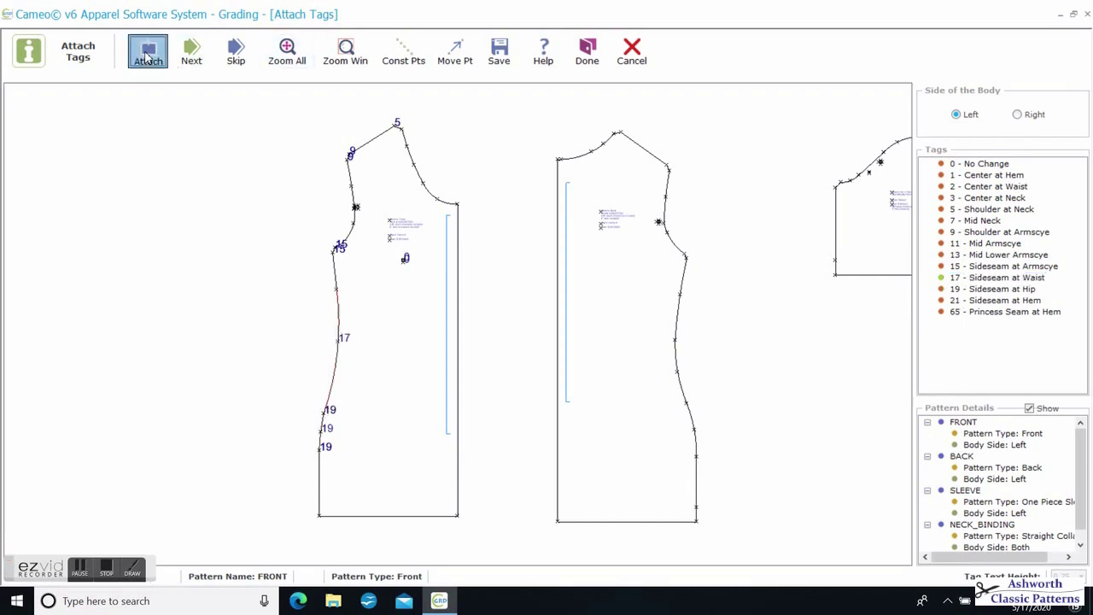
click(968, 266)
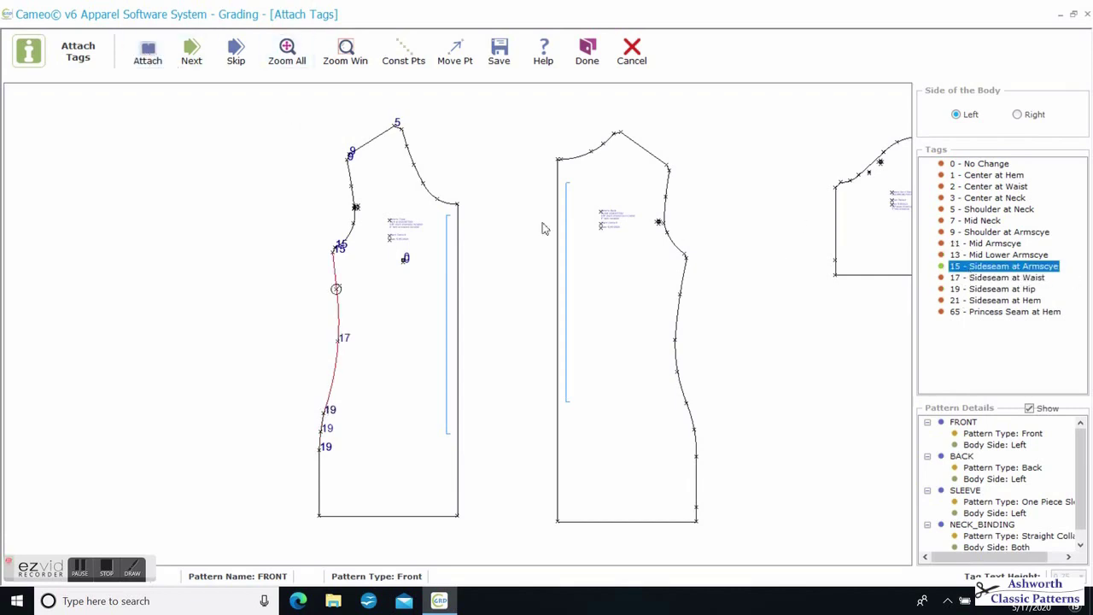
click(147, 55)
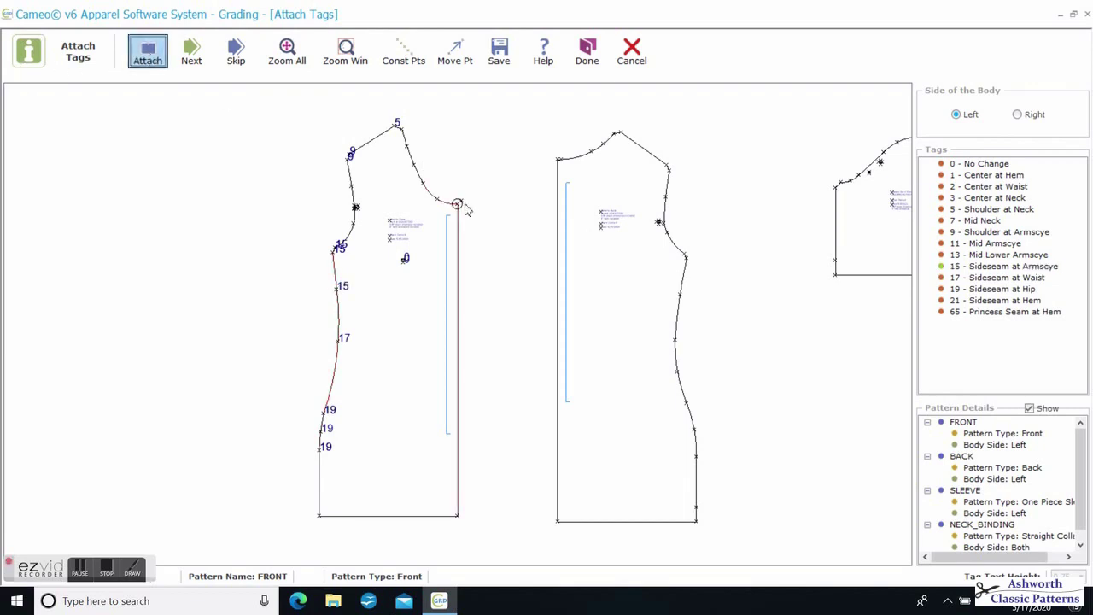
- Tag the front neckline with 3 at center neck, 7 on the four mid-neck points and 5 at the remaining shoulder-neck point
click(990, 198)
click(148, 53)
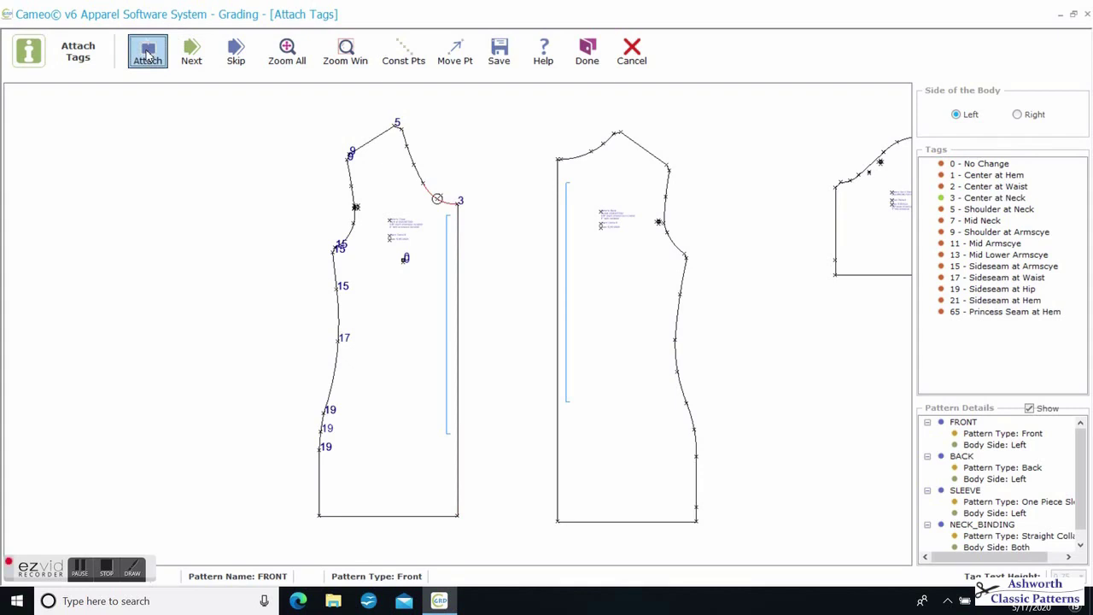
click(973, 222)
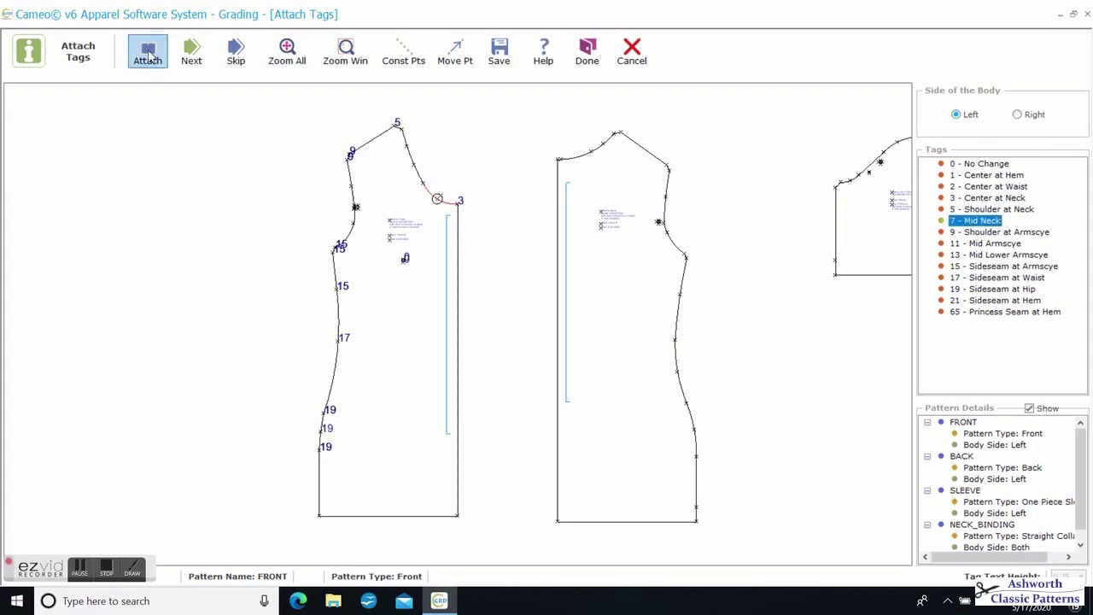
click(148, 53)
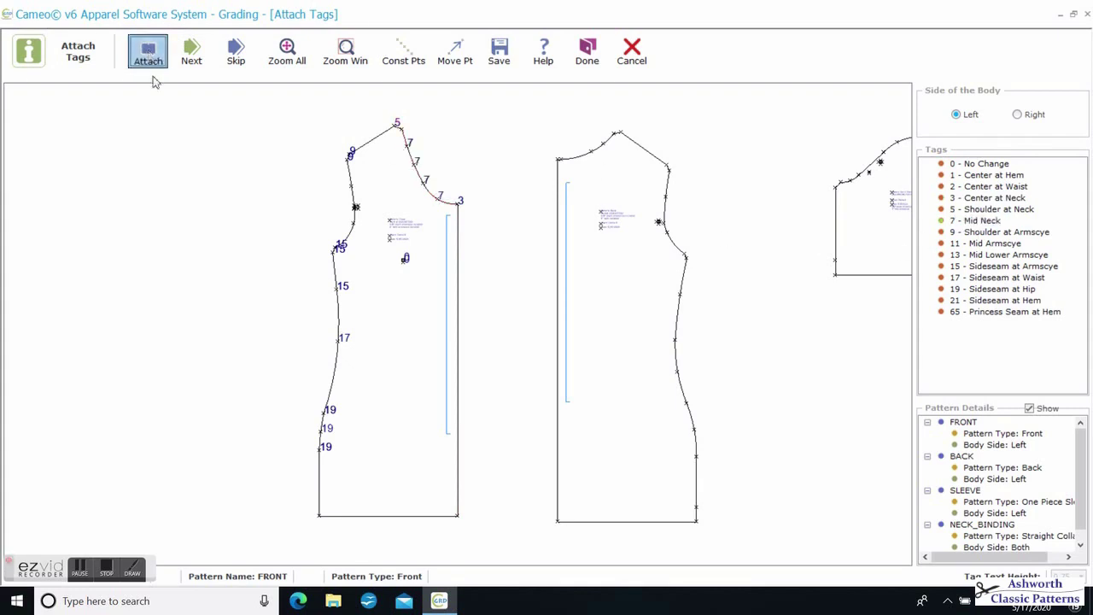
click(979, 210)
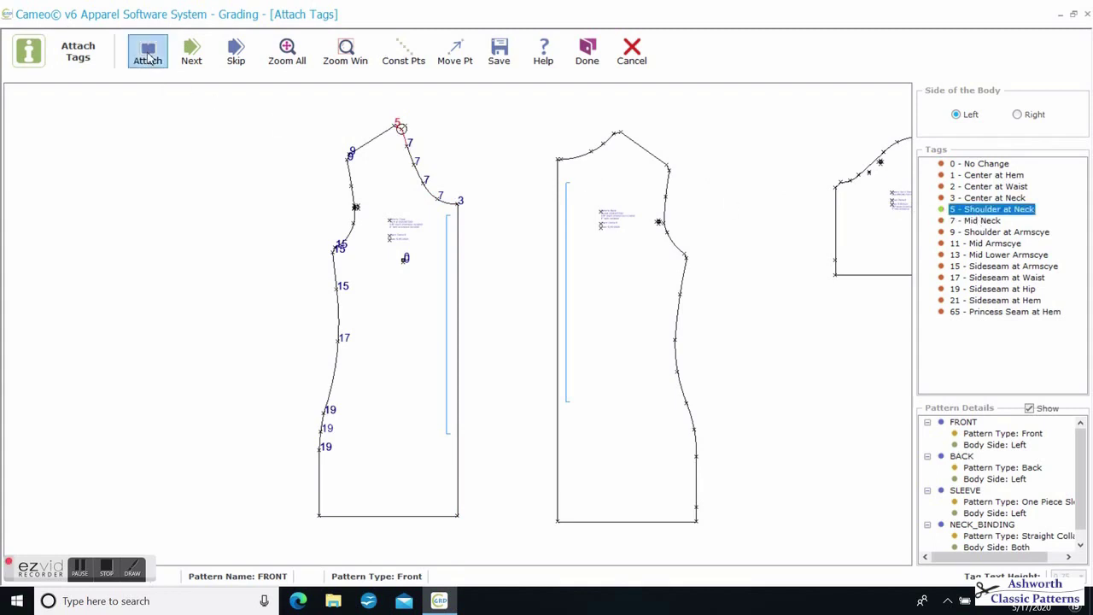
click(148, 53)
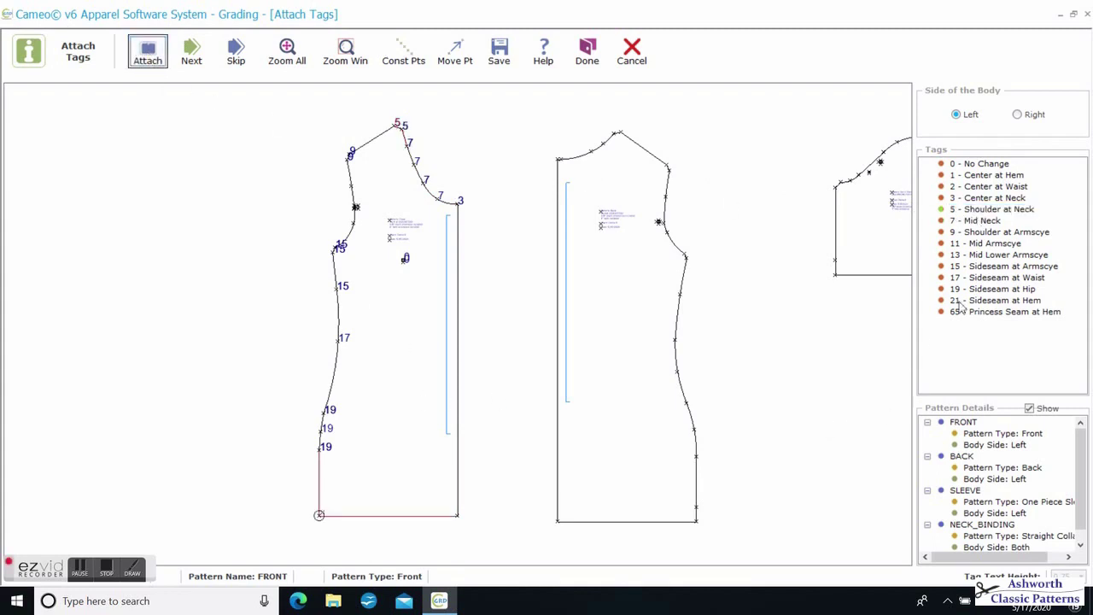
- Attach tag 21 to the front's side-seam hem corner, tag 1 to its center hem corner and tag 0 to its grainline
click(1008, 301)
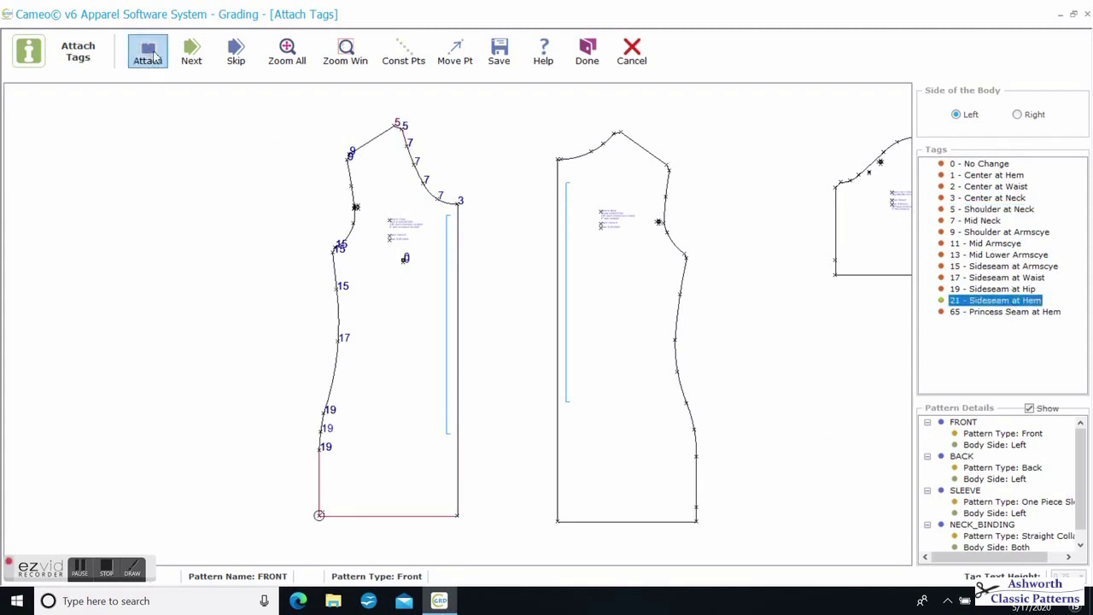
click(152, 55)
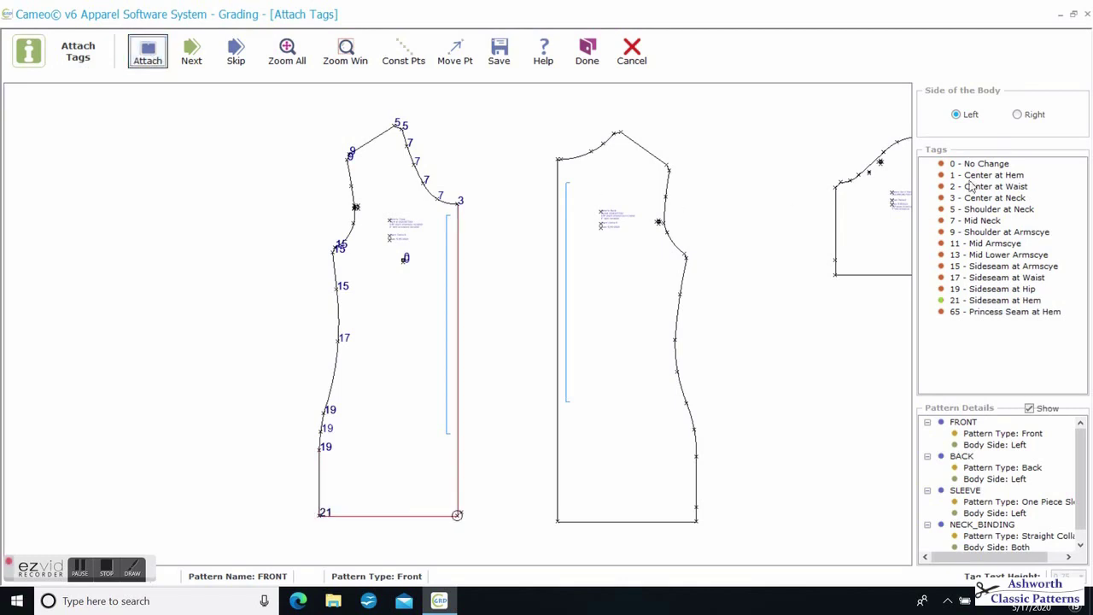
click(1002, 176)
click(152, 56)
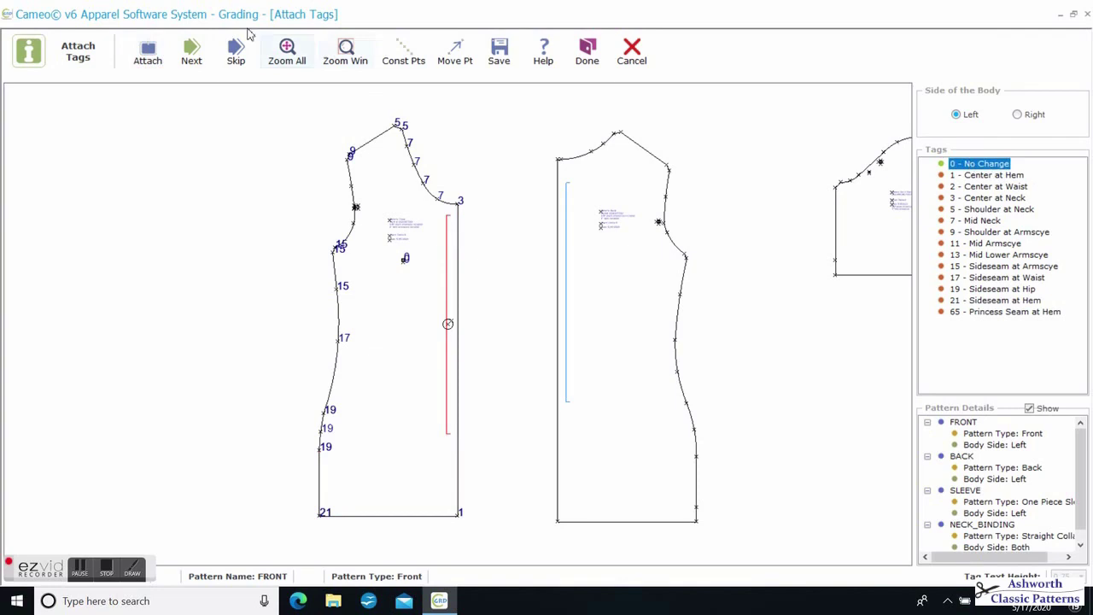
click(150, 51)
- Attach tag 11 (Mid Armscye) to the front's remaining armscye curve points and all its armscye notch points
scroll(463, 332, up, 1)
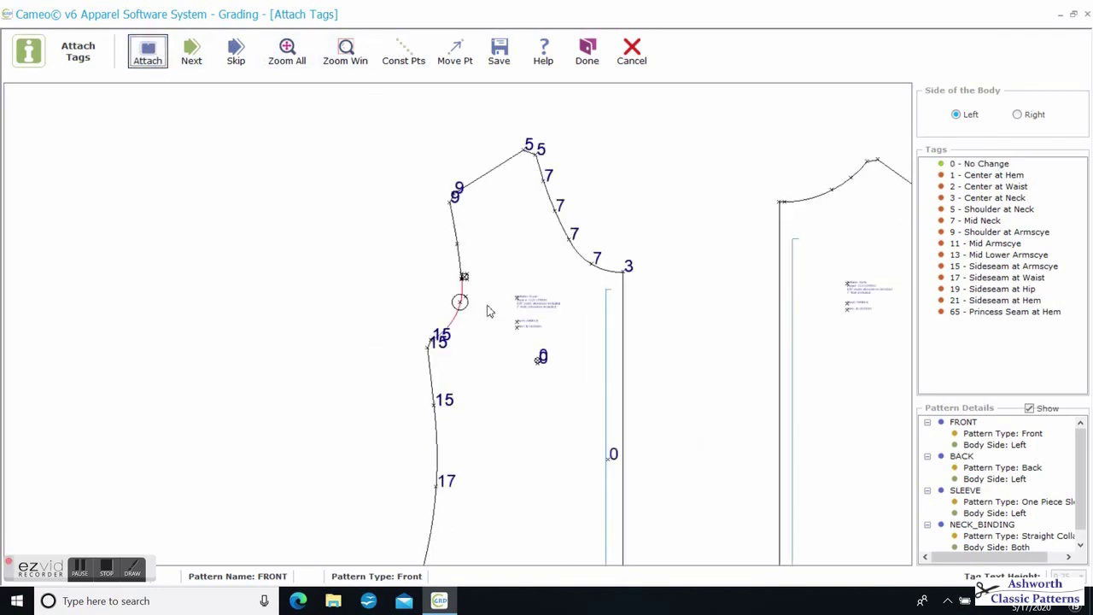
click(991, 244)
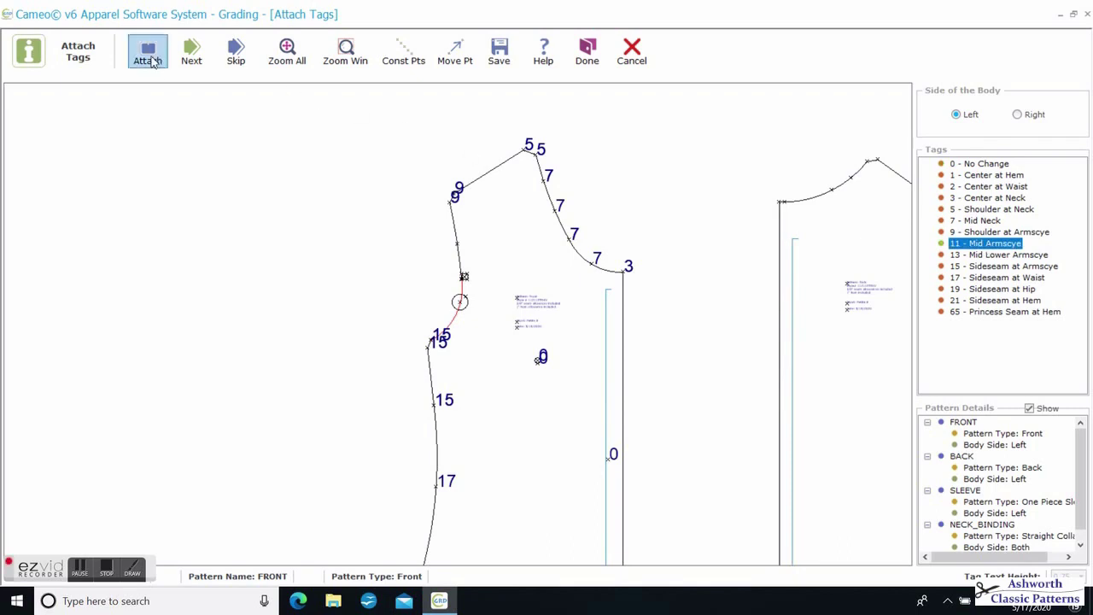
click(150, 58)
click(151, 58)
click(153, 62)
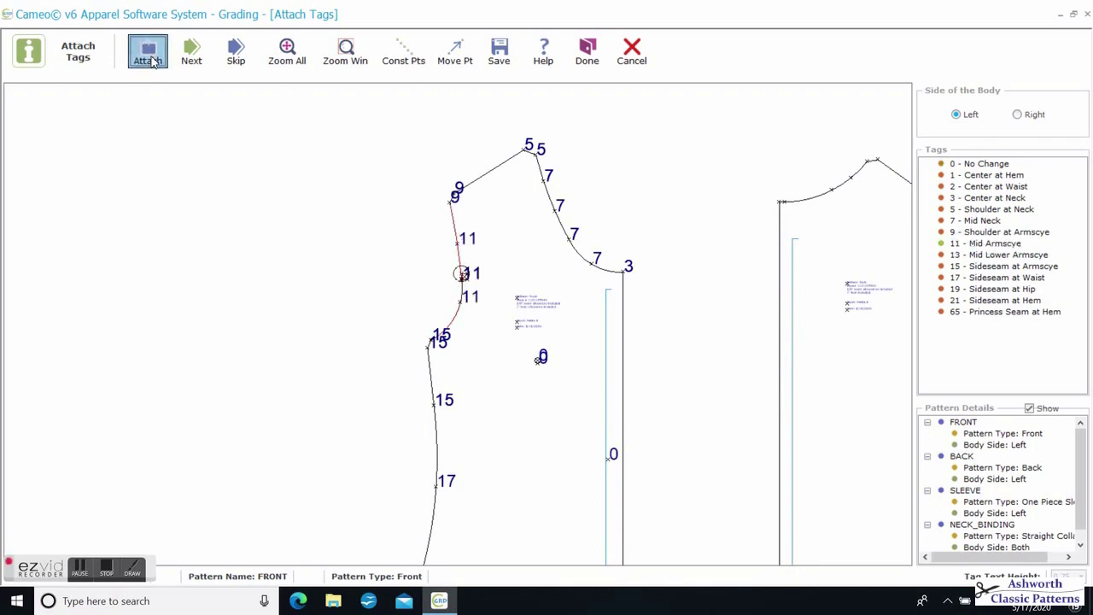
click(153, 62)
click(153, 61)
click(153, 62)
click(151, 62)
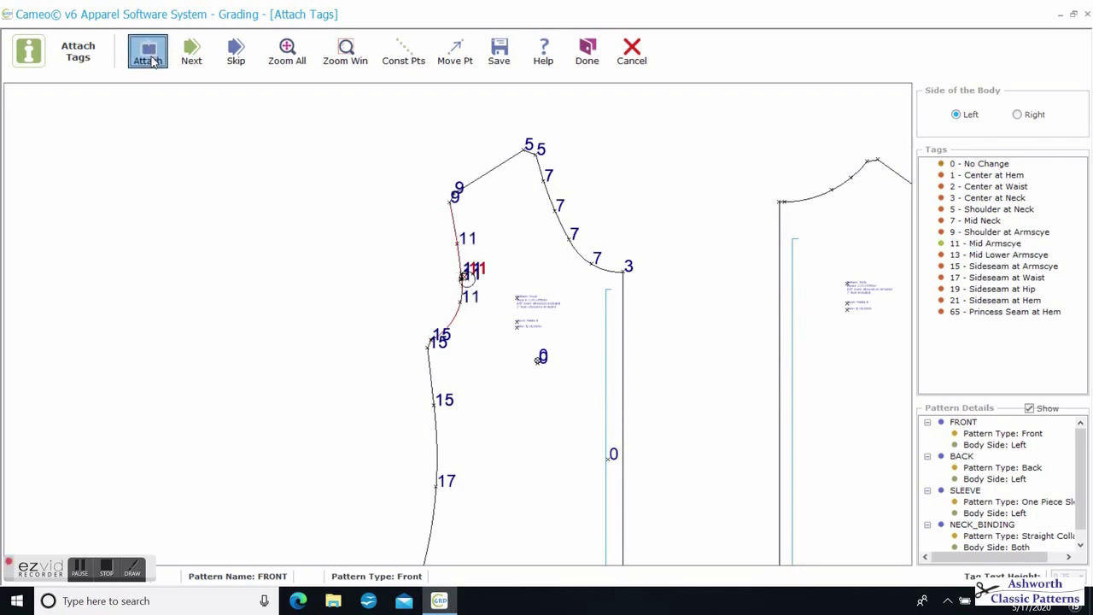
click(151, 62)
- Advance to the BACK pattern and attach tag 11 (Mid Armscye) to its armscye notch points
scroll(490, 318, down, 3)
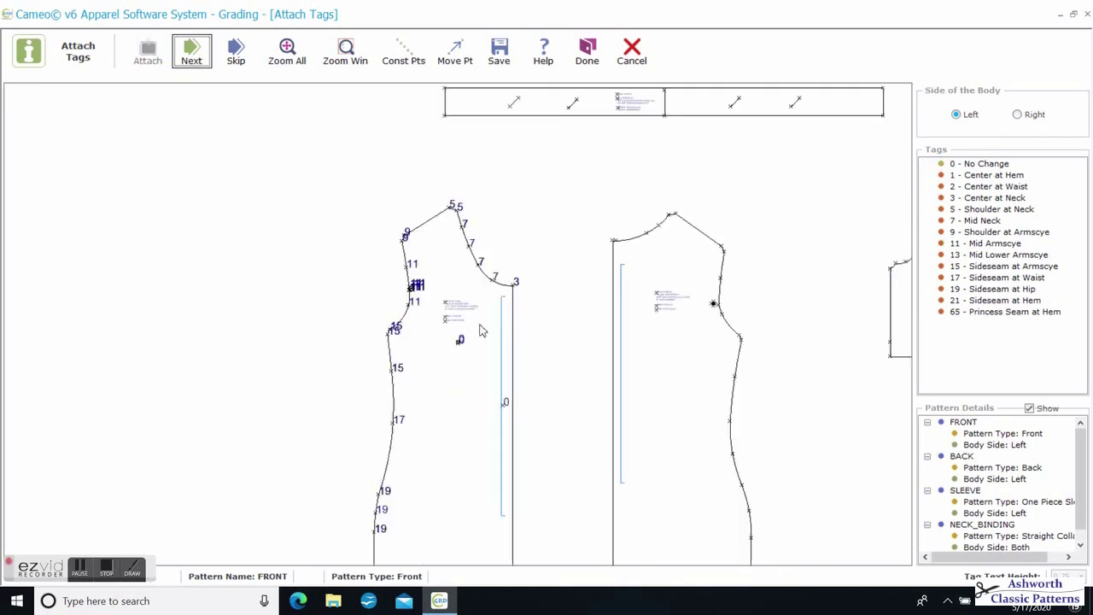
click(192, 51)
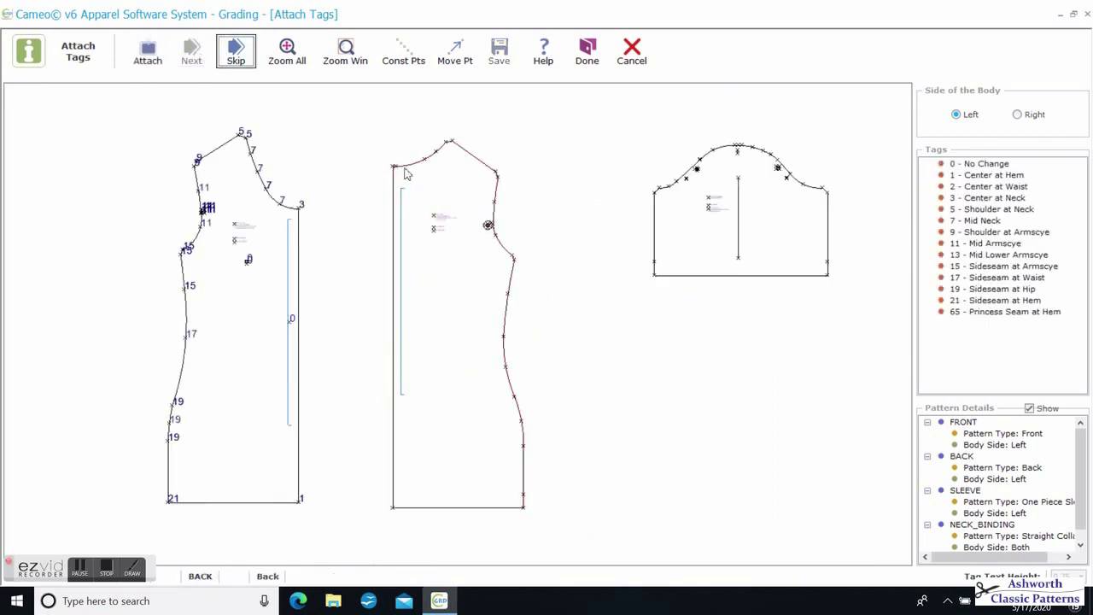
click(985, 245)
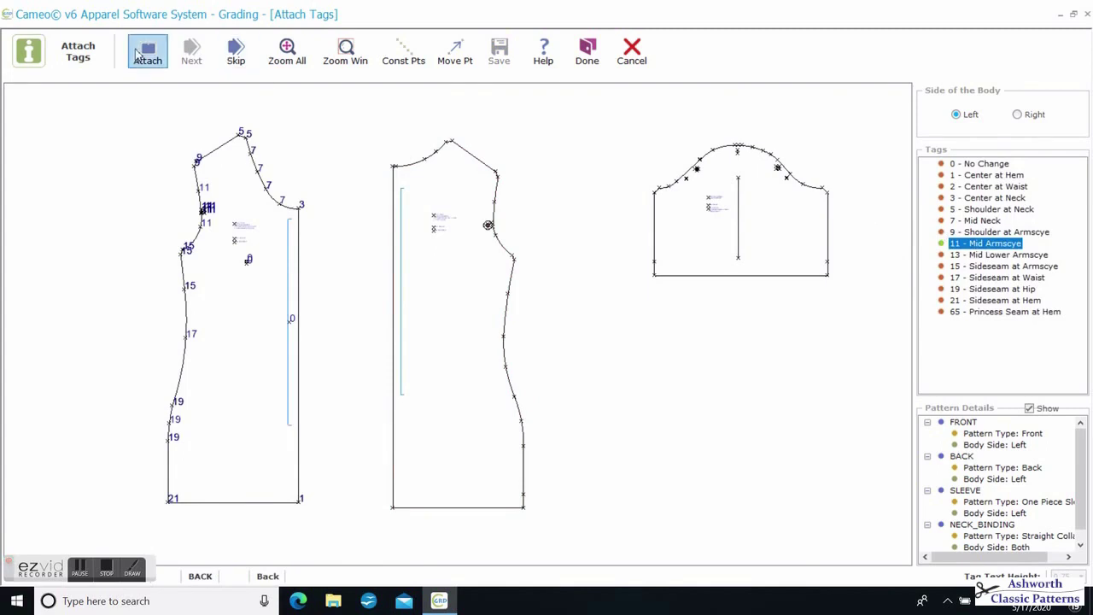
click(145, 53)
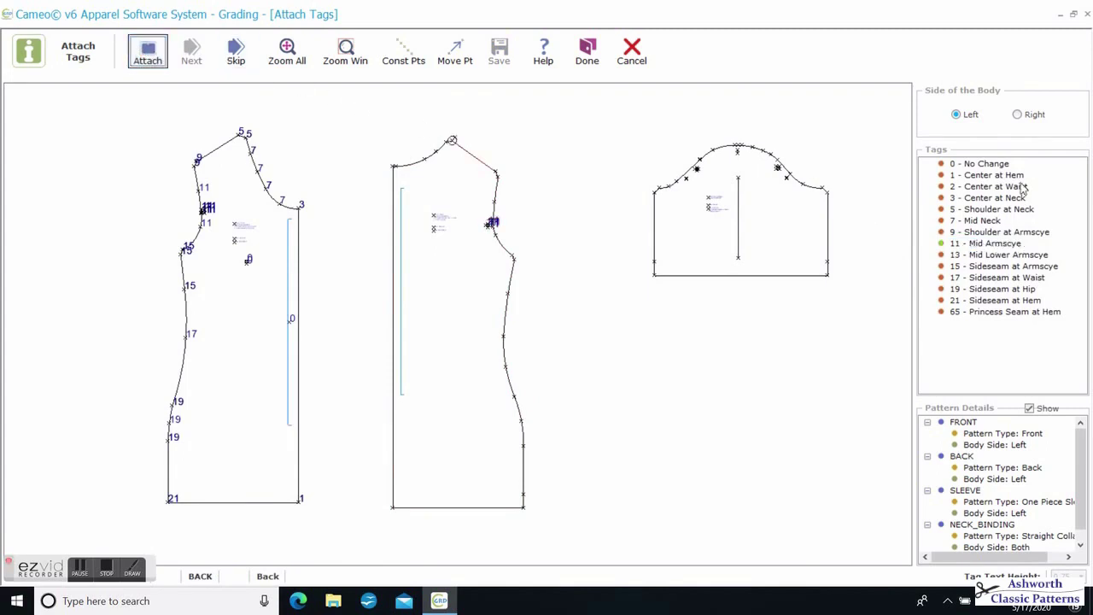
- Attach tag 5 to the back's outer shoulder-neck point and tag 9 to its two shoulder-armscye points
click(982, 210)
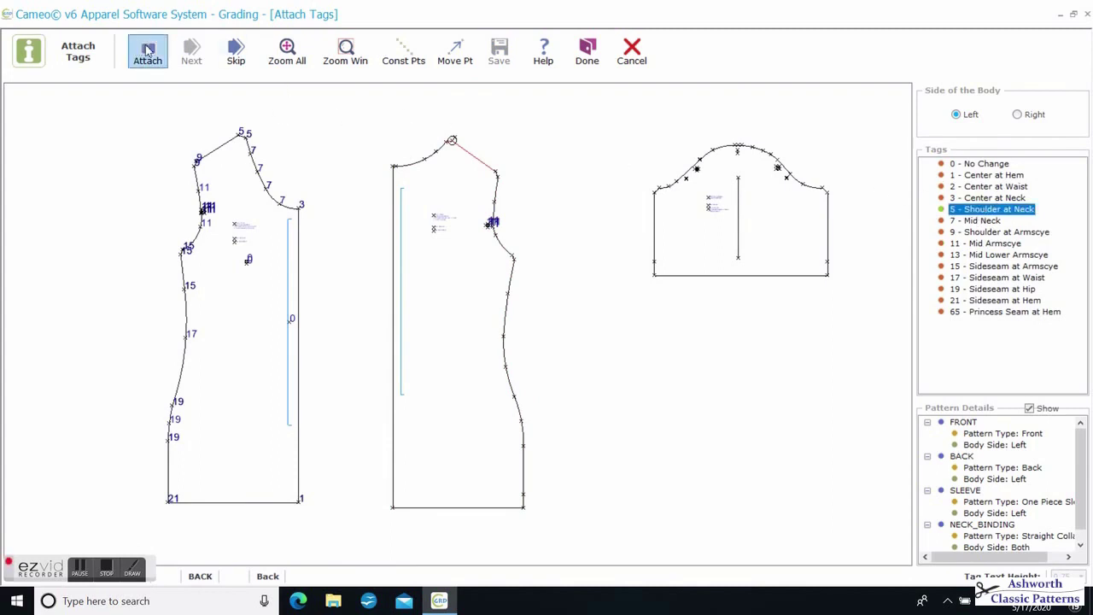
click(147, 50)
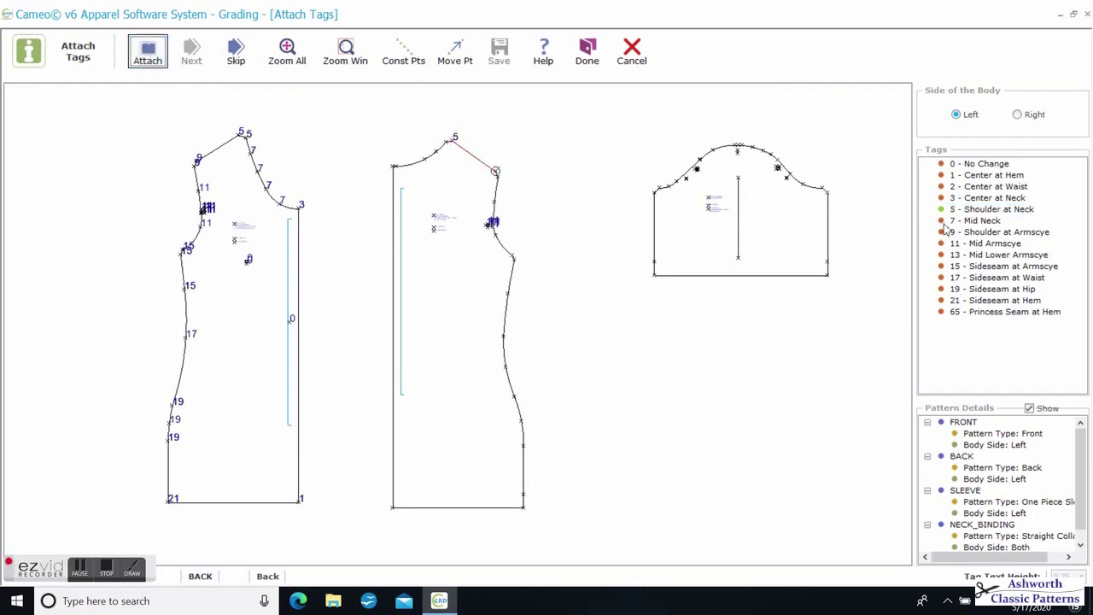
click(983, 231)
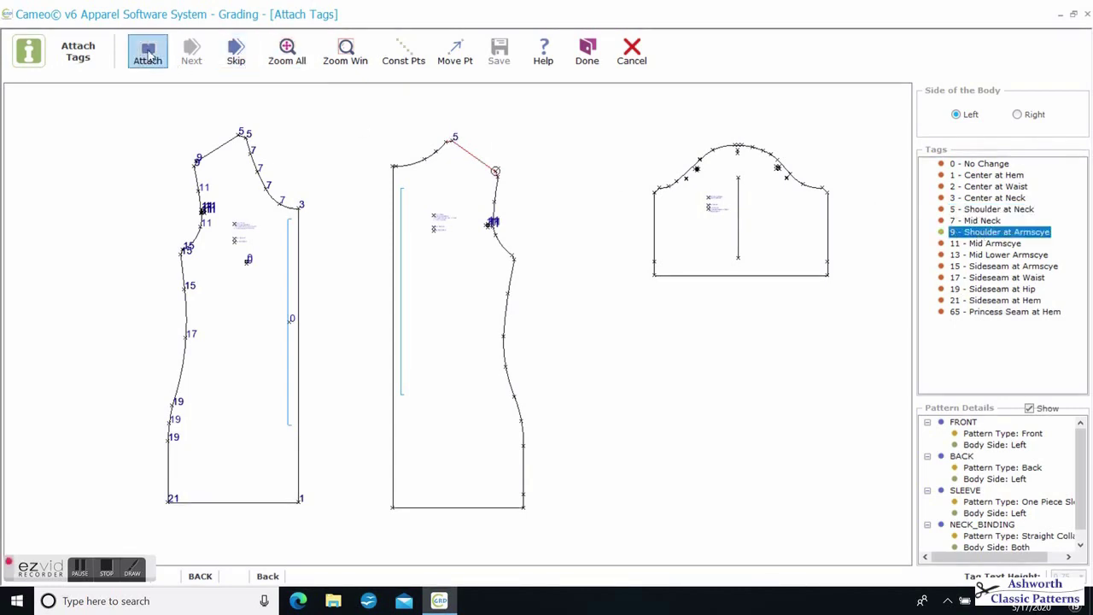
click(149, 53)
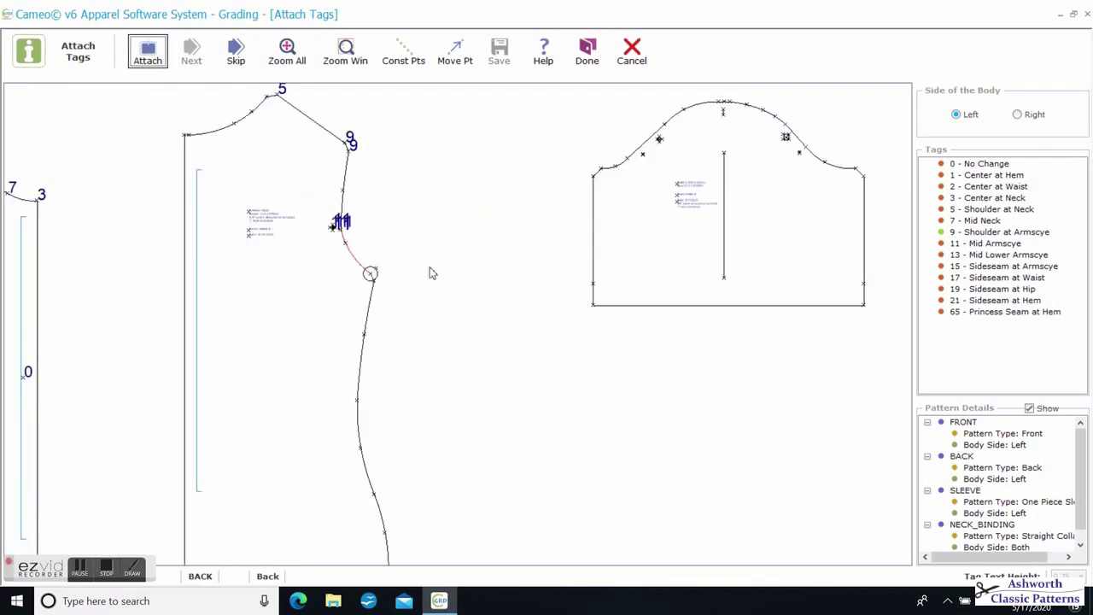
- Attach tag 15 (Sideseam at Armscye) to the back's two underarm points where the armscye meets the side seam
click(1004, 268)
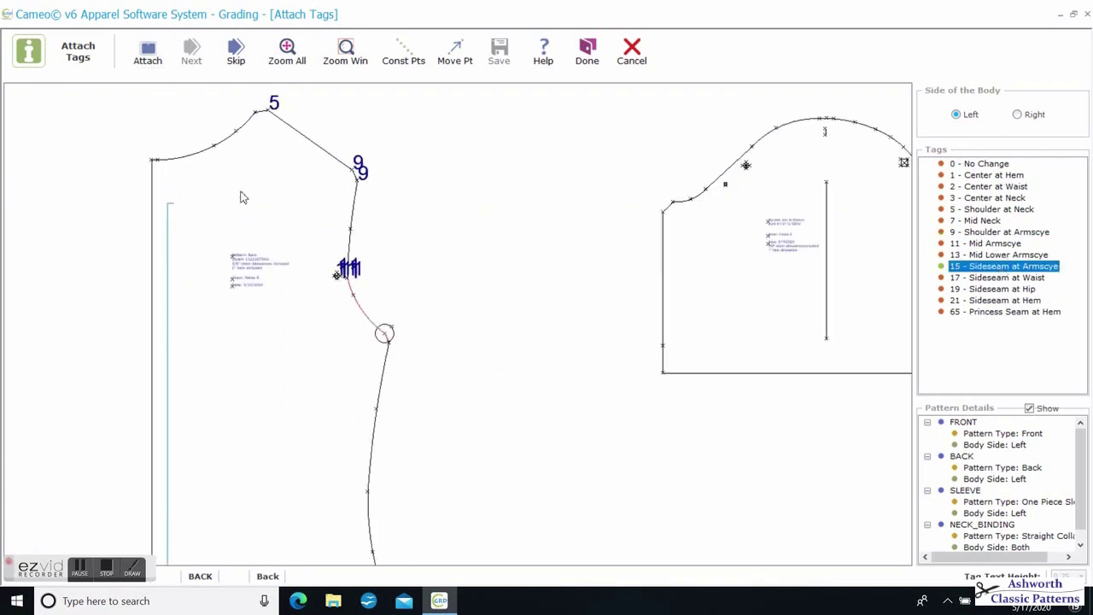
click(147, 54)
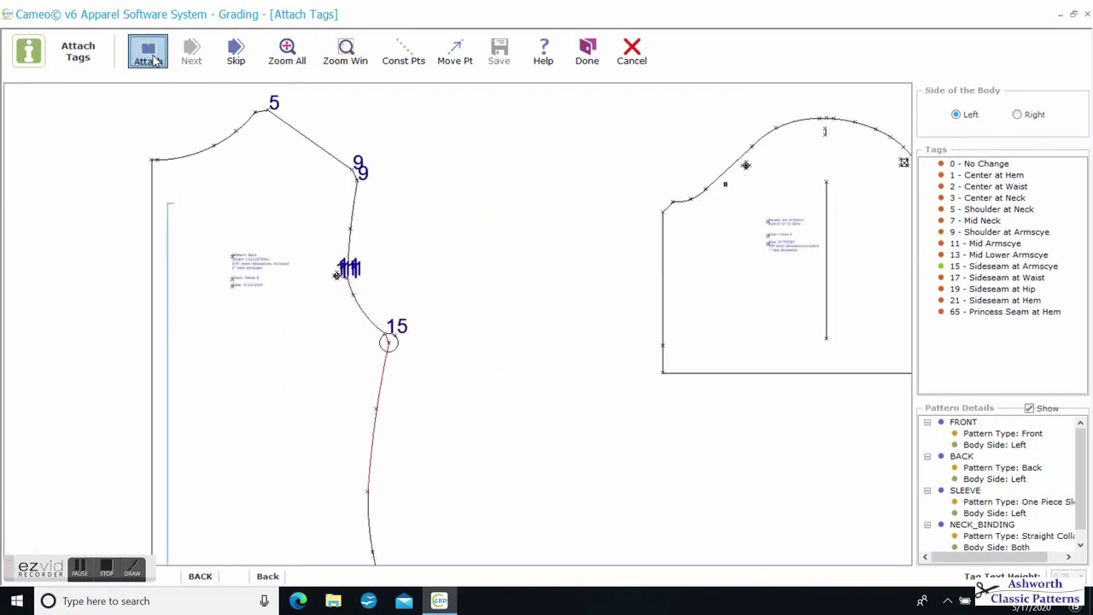
click(149, 55)
- Attach tag 11 (Mid Armscye) to the back's three remaining armscye curve points and tag 5 to its inner shoulder-neck point
click(967, 244)
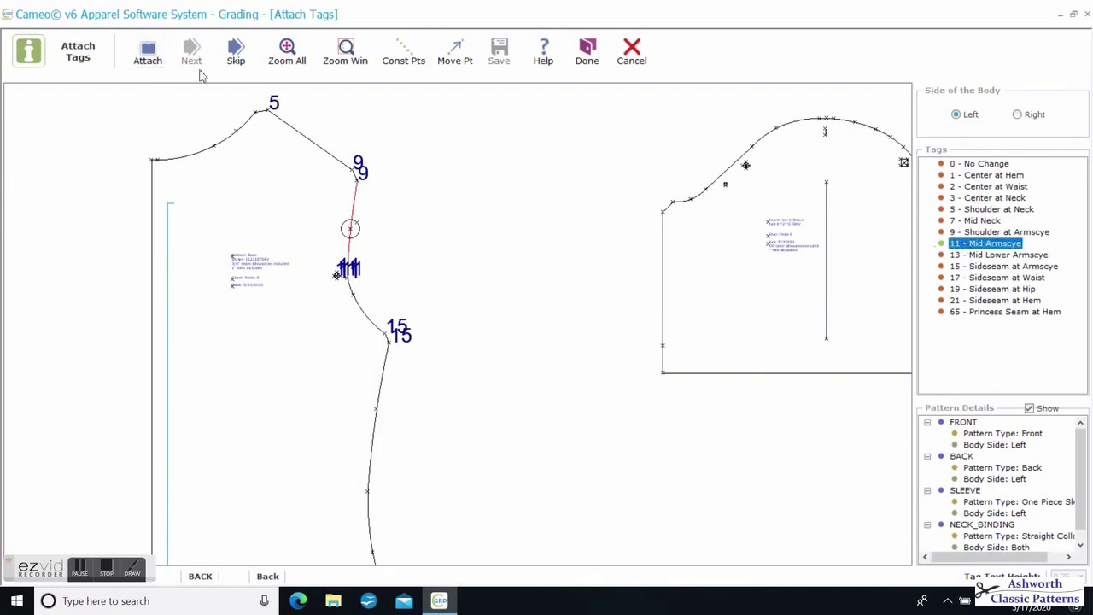
click(152, 55)
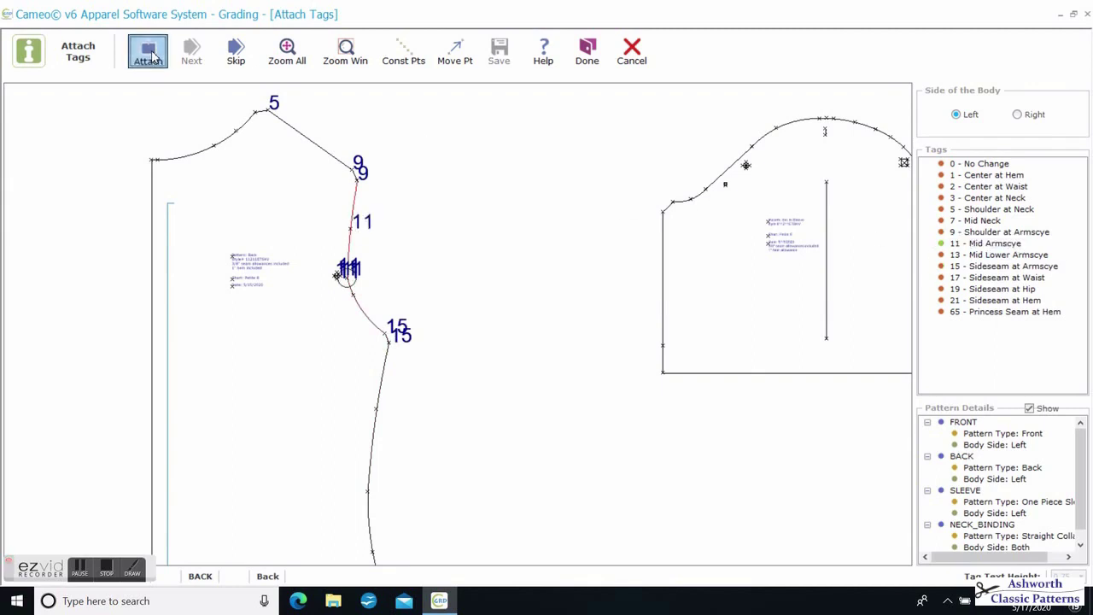
click(152, 56)
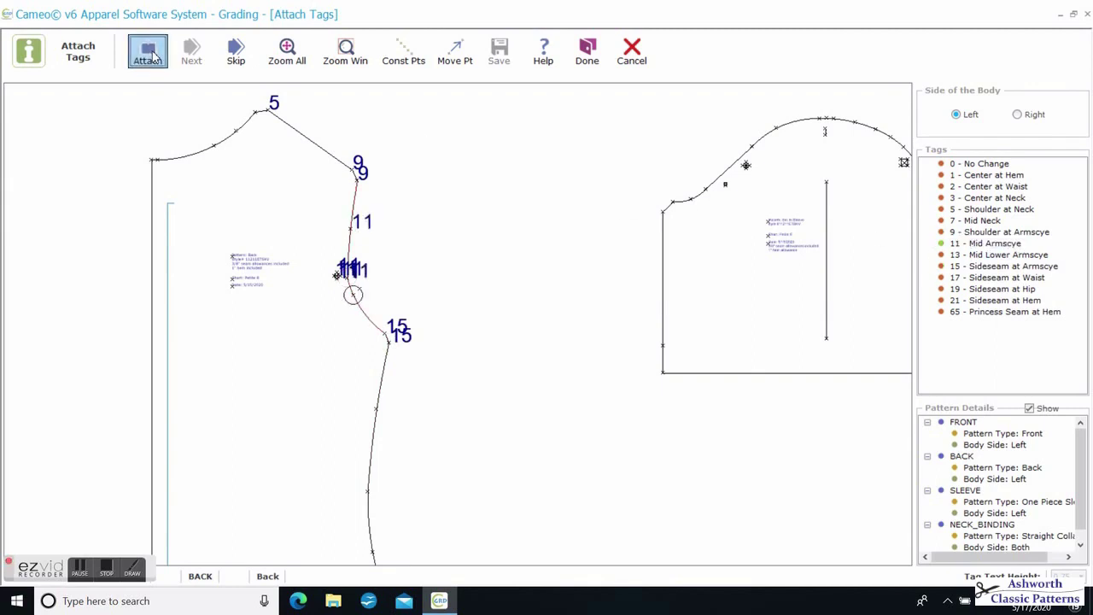
click(152, 55)
click(976, 212)
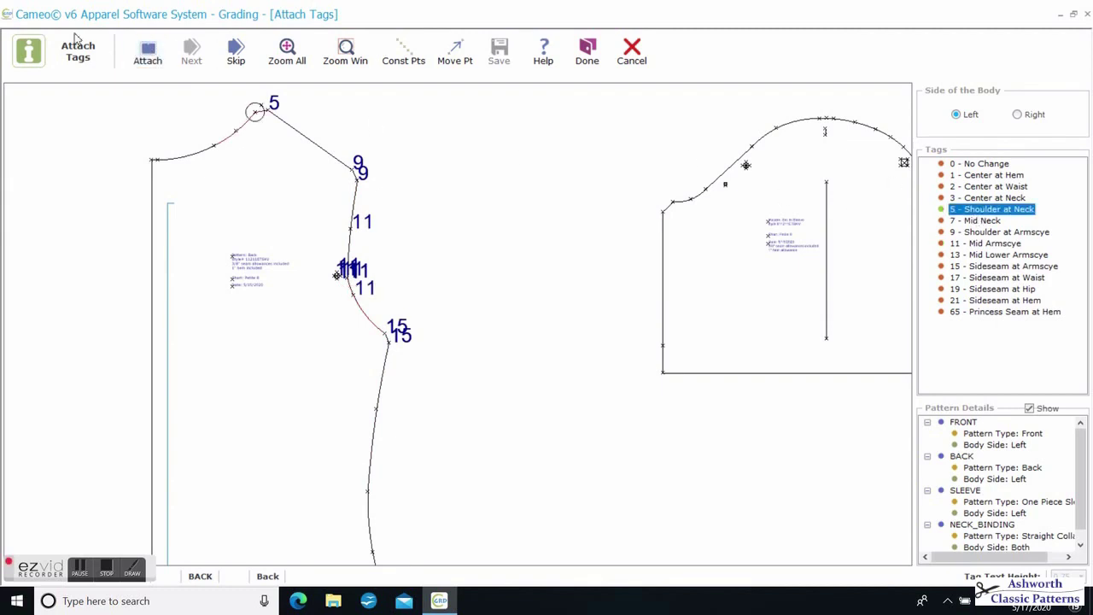
click(153, 55)
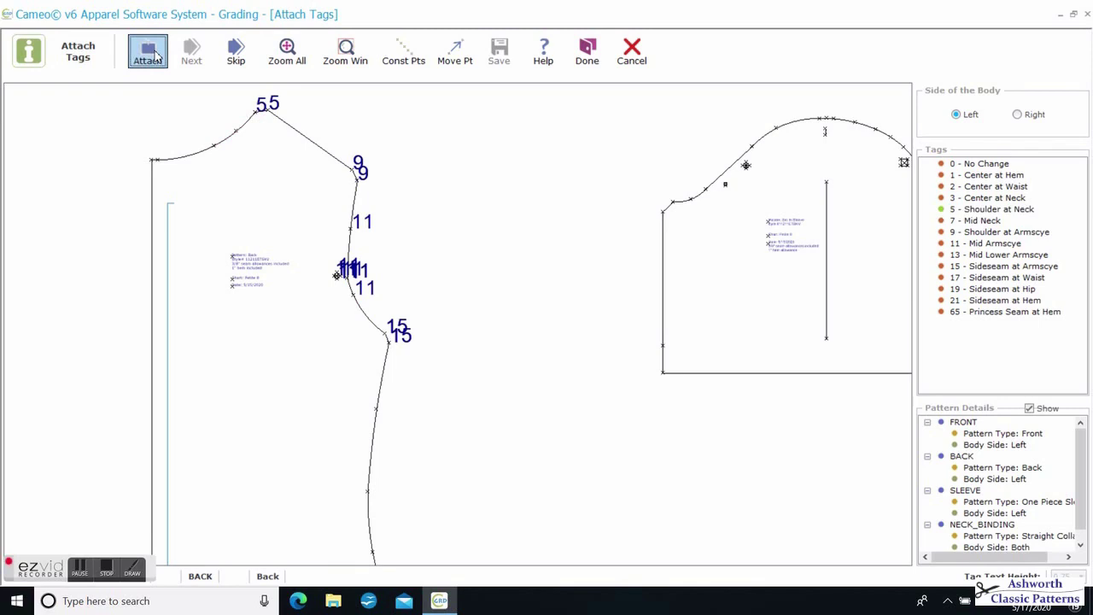
- Attach tag 21 (Sideseam at Hem) to the back's side-seam hem corner and tag 1 (Center at Hem) to its center hem corner
scroll(320, 281, down, 4)
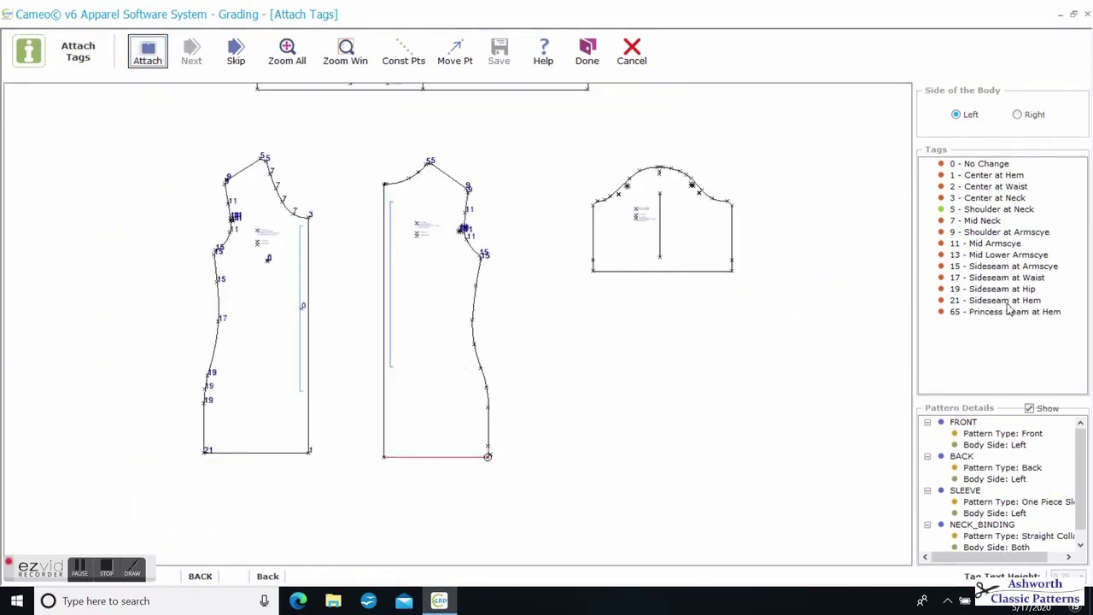
click(1006, 301)
click(148, 51)
click(1005, 177)
click(145, 53)
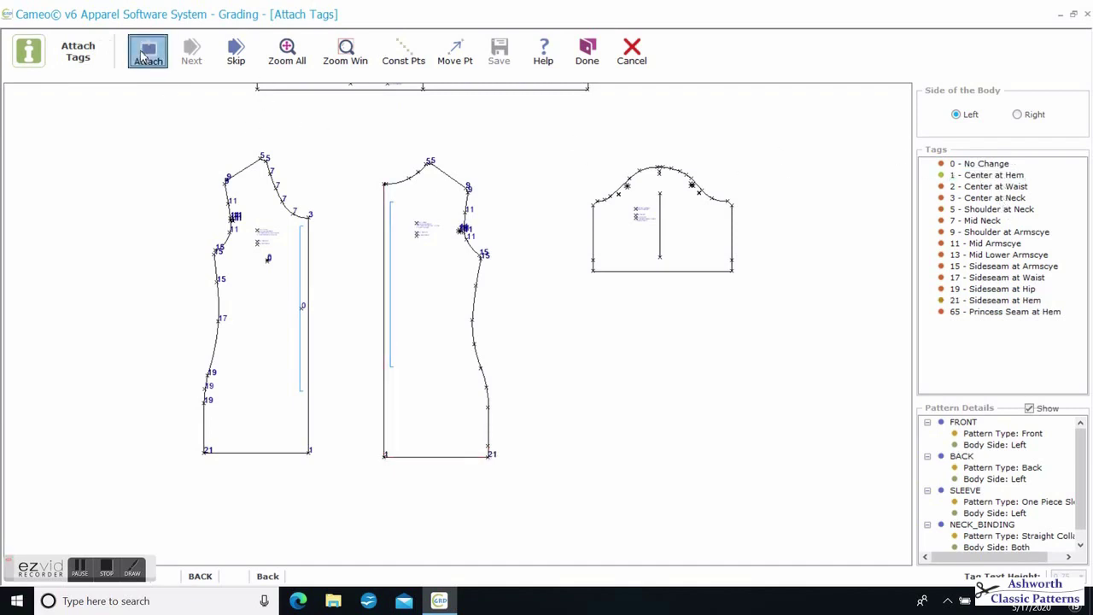
- Attach tag 21 to the back's side-seam point just above the hem corner and tag 3 (Center at Neck) to its center neck point
click(982, 301)
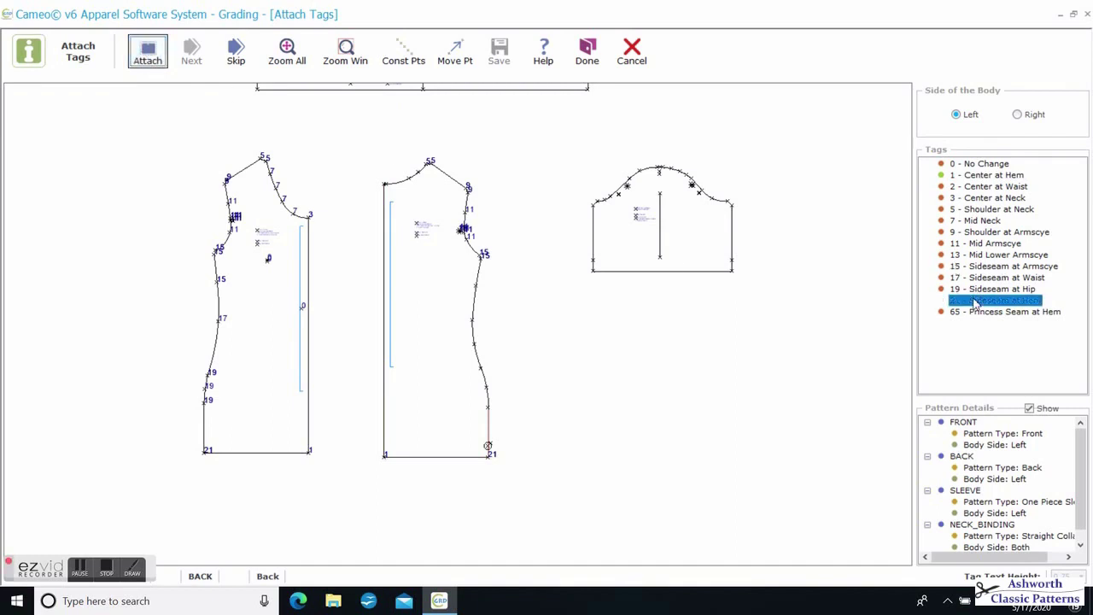
click(147, 53)
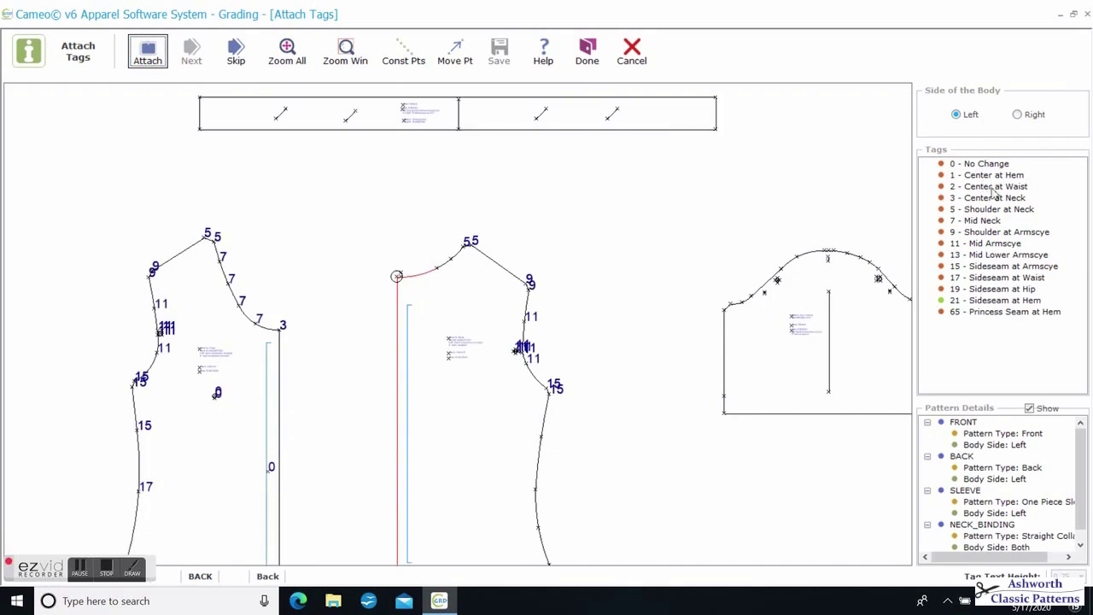
click(991, 198)
click(147, 53)
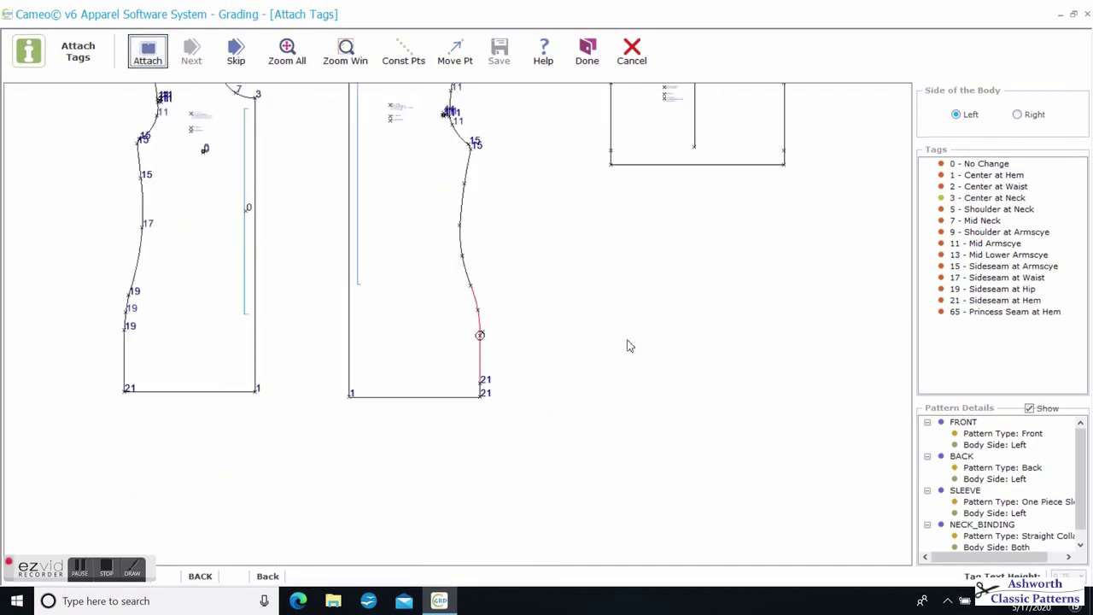
- Attach tag 19 (Sideseam at Hip) to the back's three side-seam hip points and tag 0 (No Change) to its grainline
click(1031, 290)
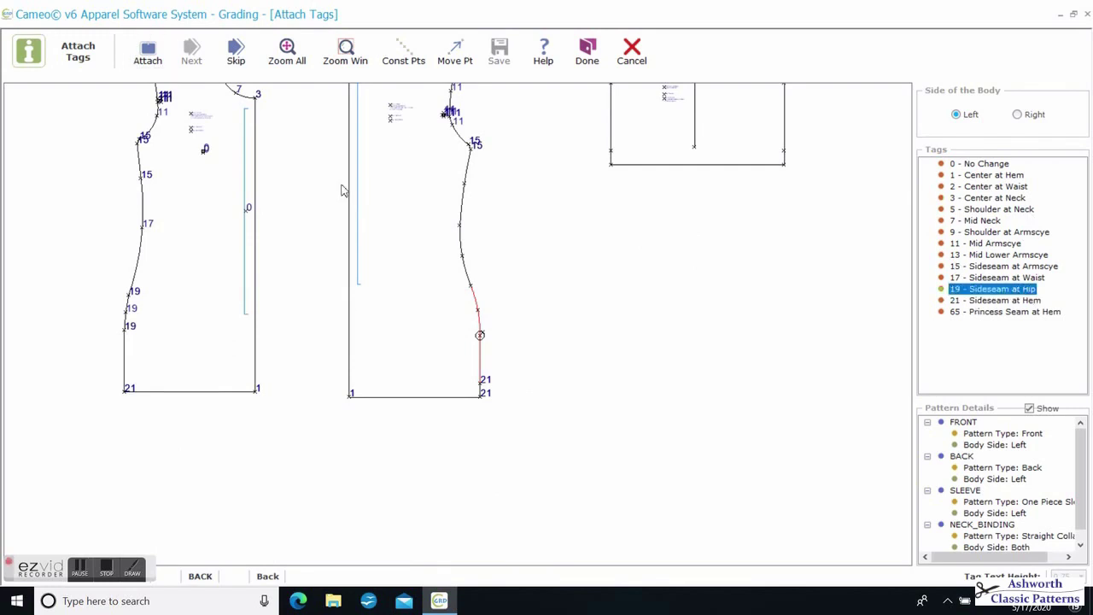
click(147, 53)
click(147, 53)
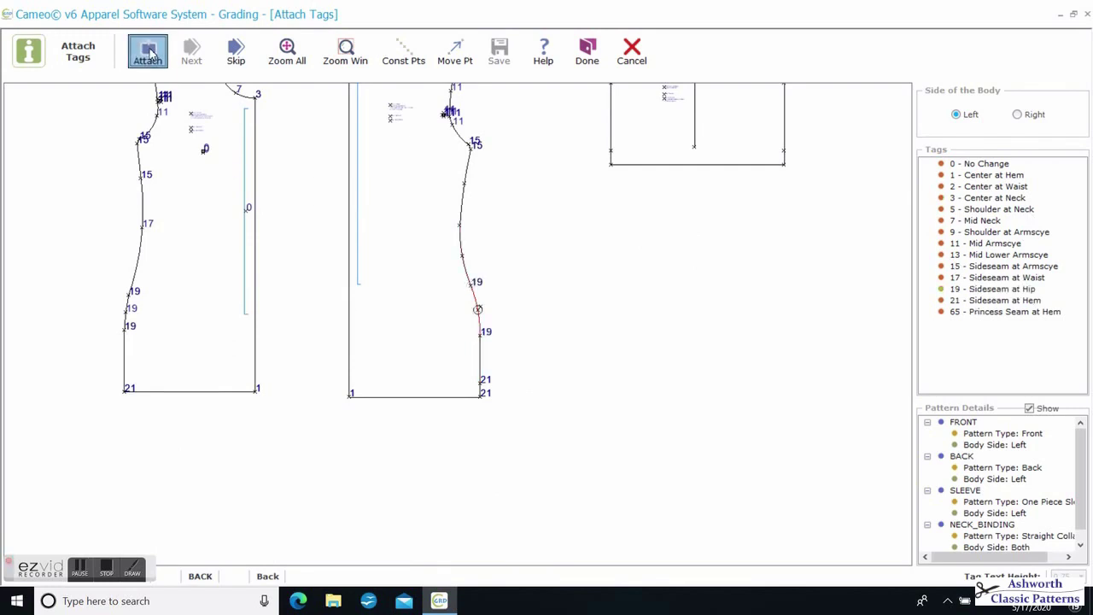
click(967, 164)
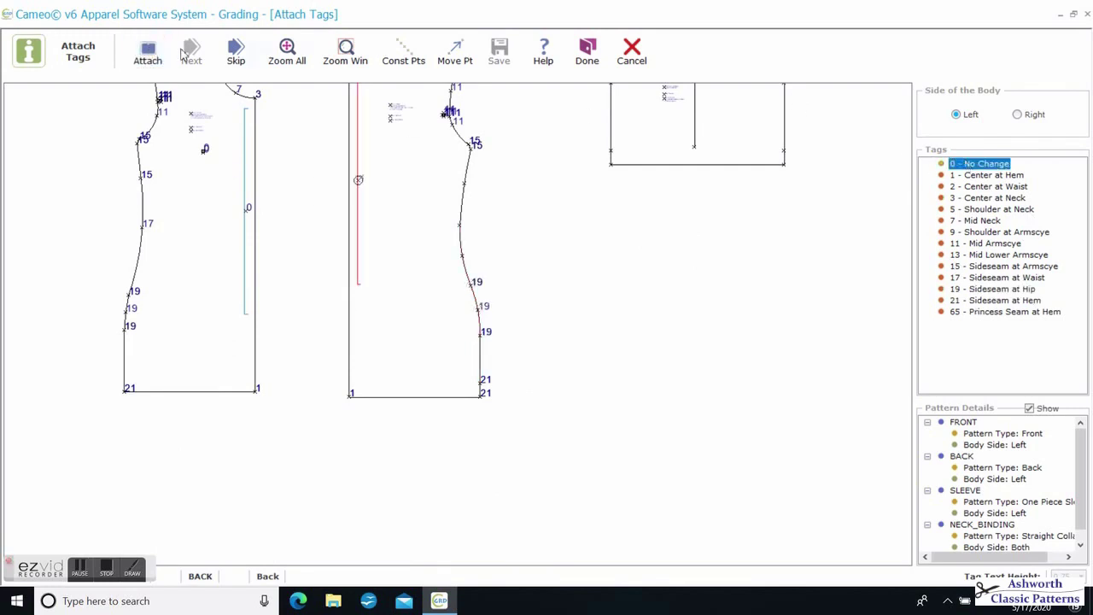
click(147, 53)
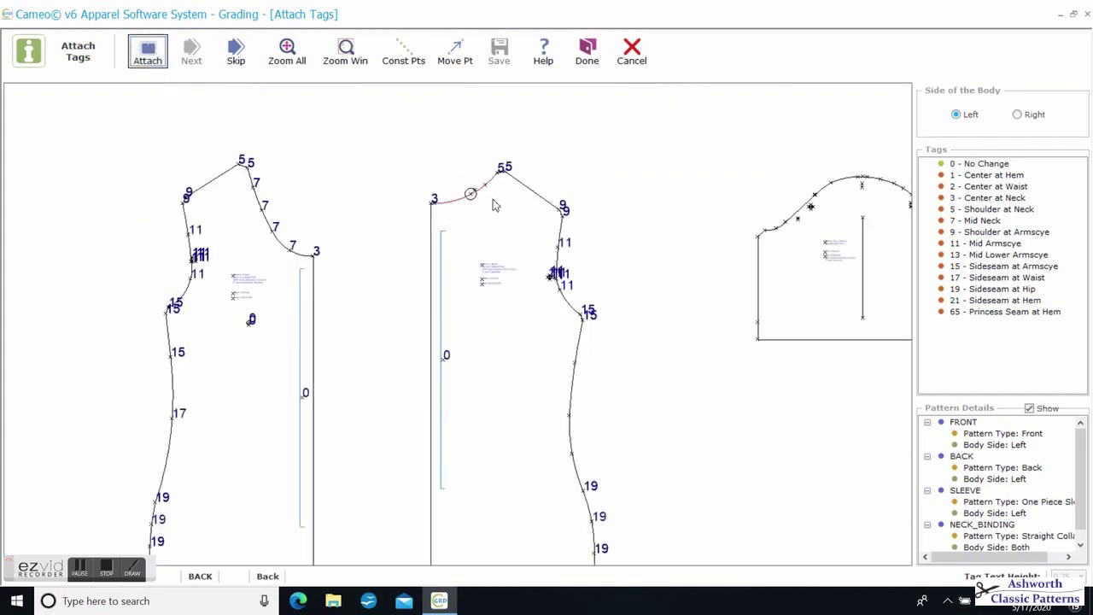
- Attach tag 7 (Mid Neck) to the back's two neckline curve points and tag 3 to its remaining center neck point
click(989, 222)
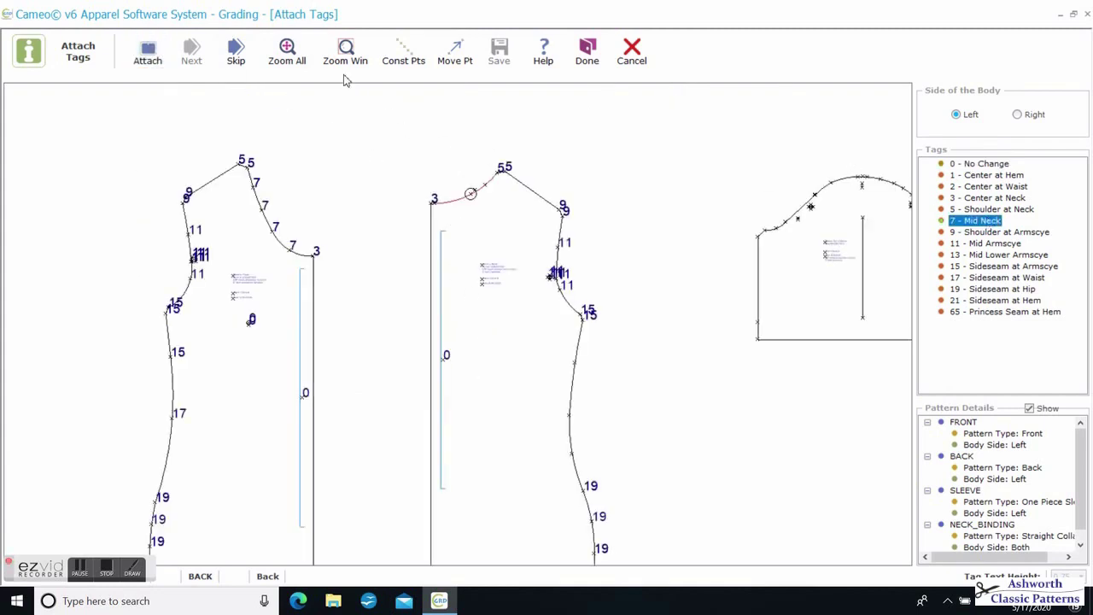
click(147, 53)
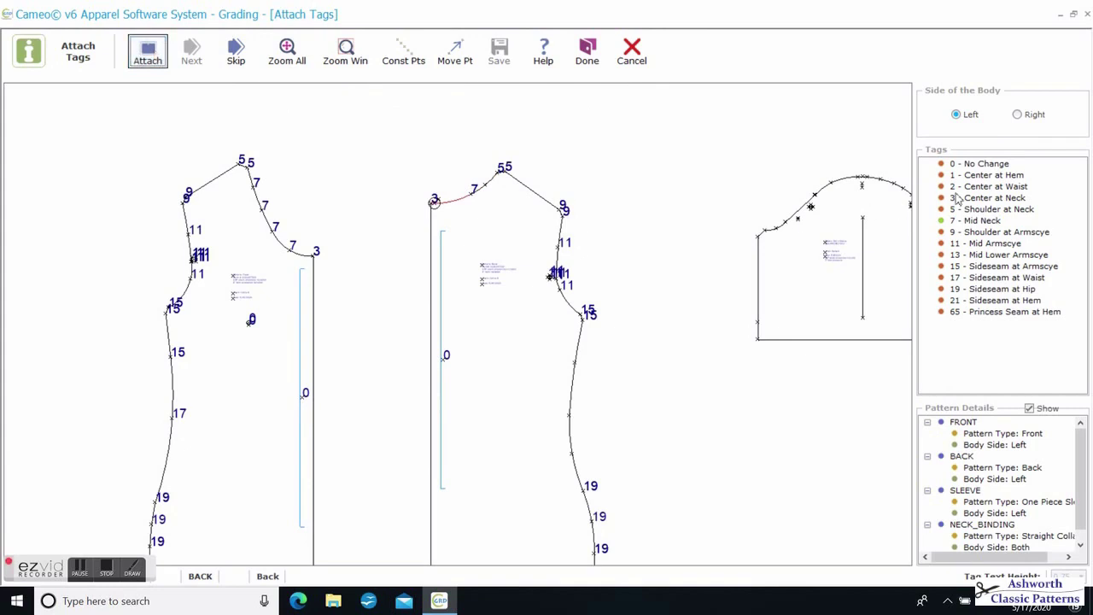
click(974, 198)
click(147, 53)
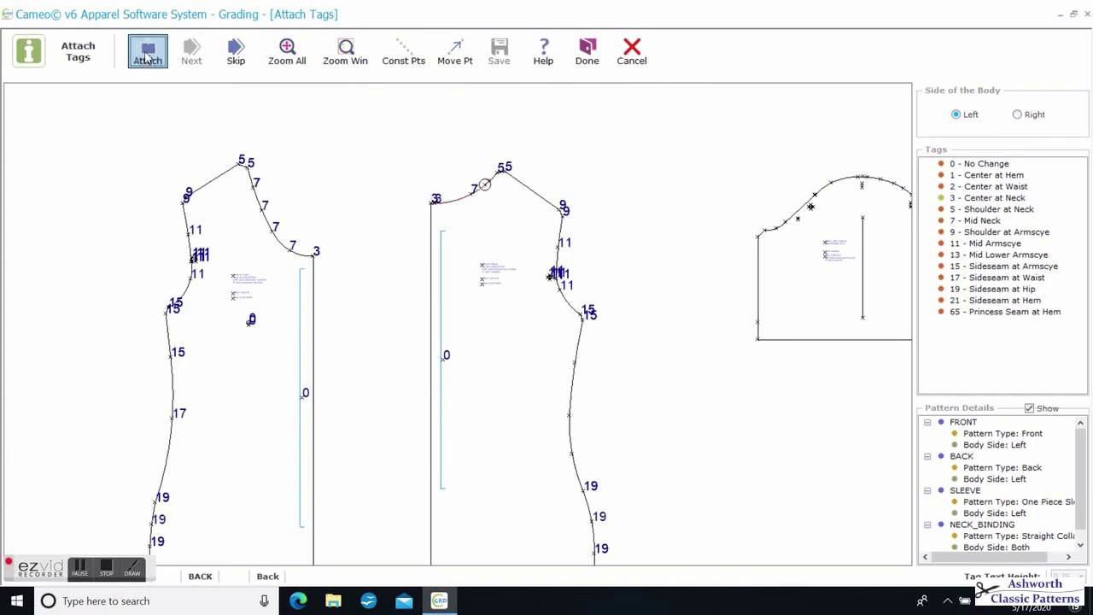
click(971, 221)
click(147, 53)
- Attach tag 17 (Sideseam at Waist) to the back's waist point and the point below it, and tag 15 to the side-seam point above the waist
scroll(609, 465, up, 1)
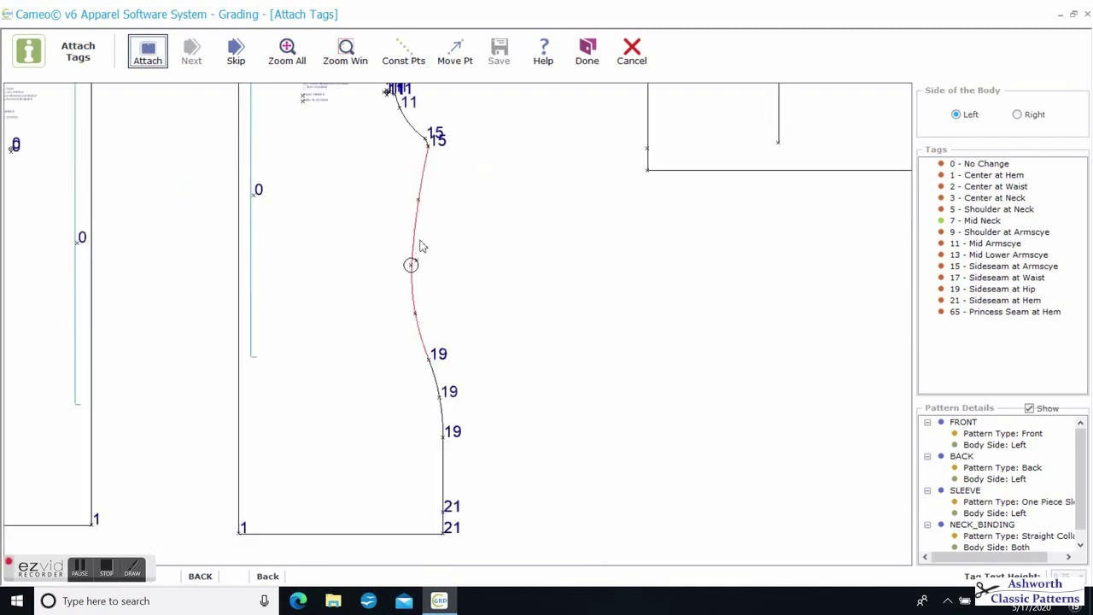
click(1000, 279)
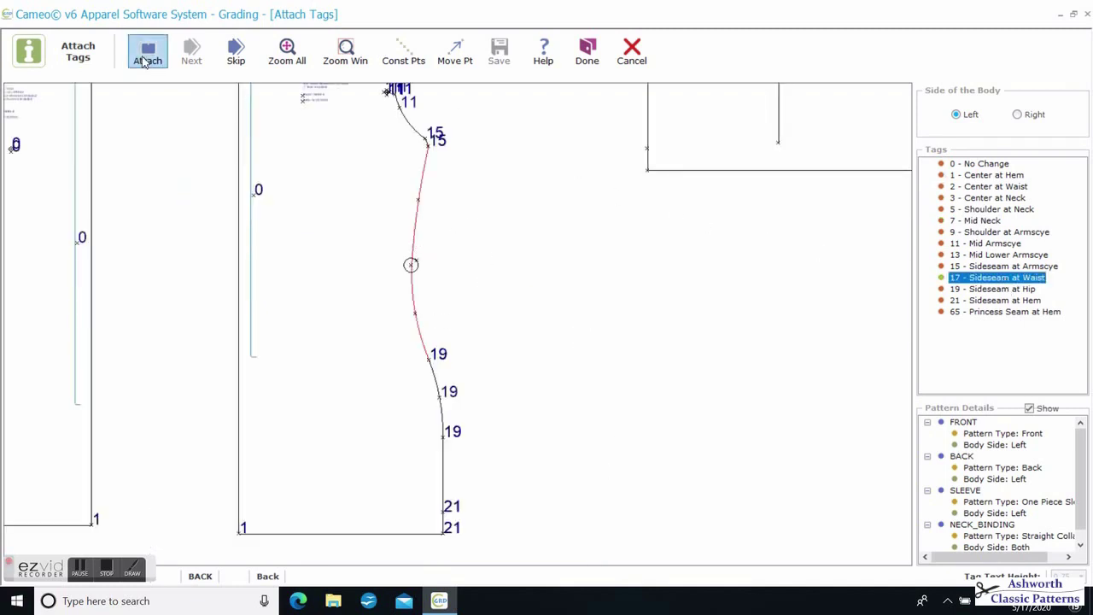
click(146, 60)
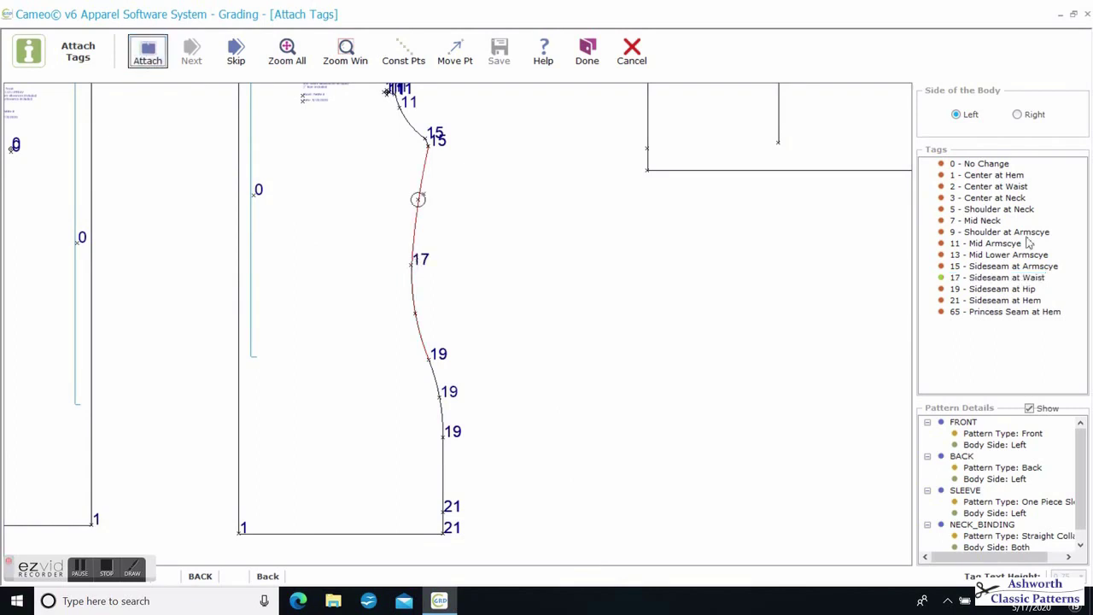
click(983, 267)
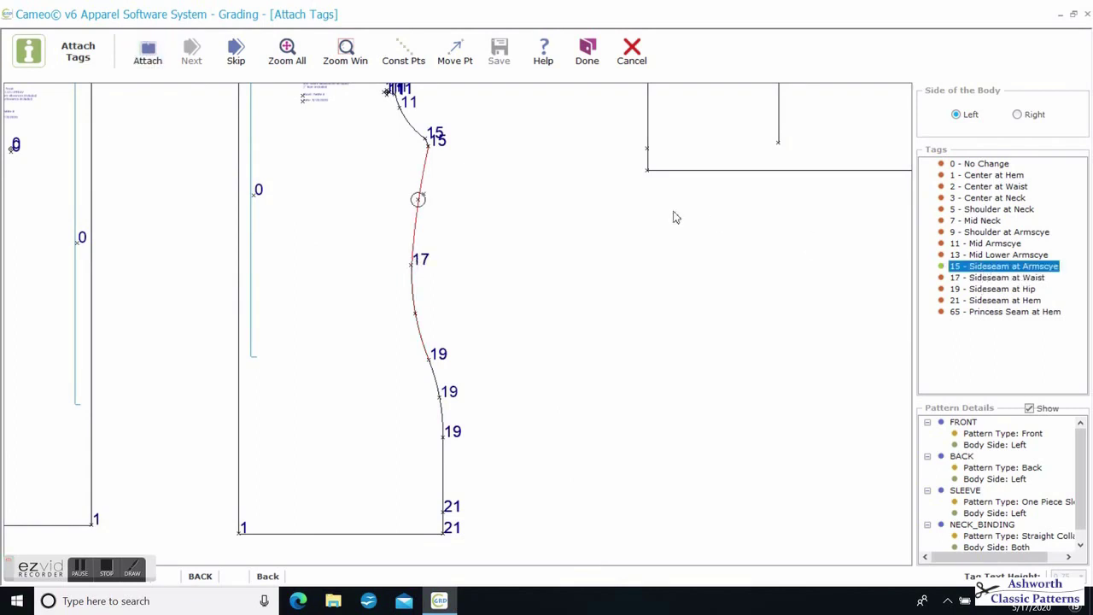
click(980, 279)
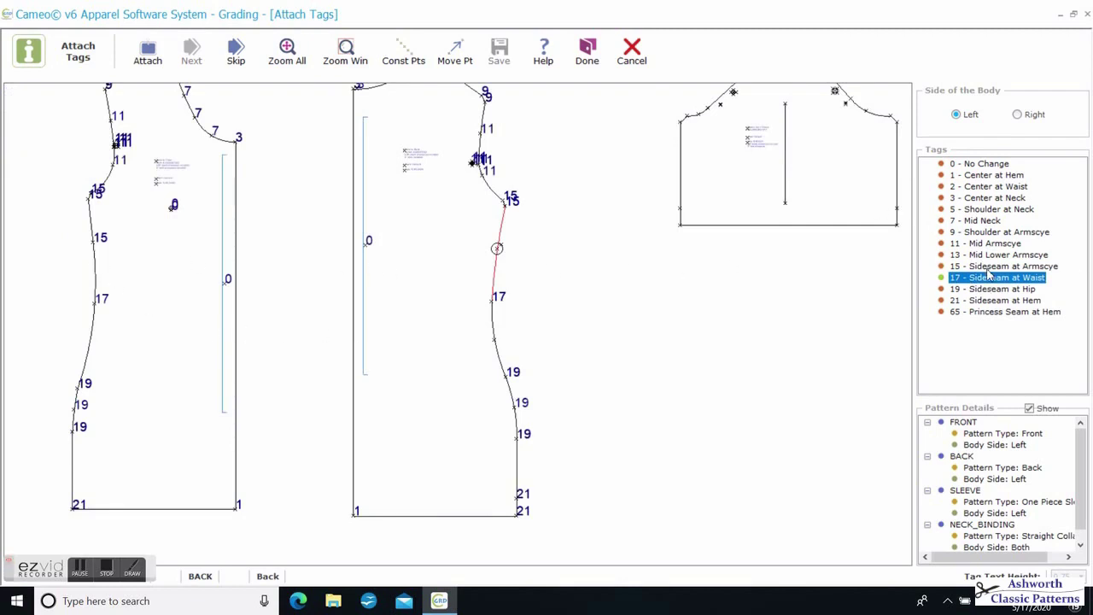
click(147, 51)
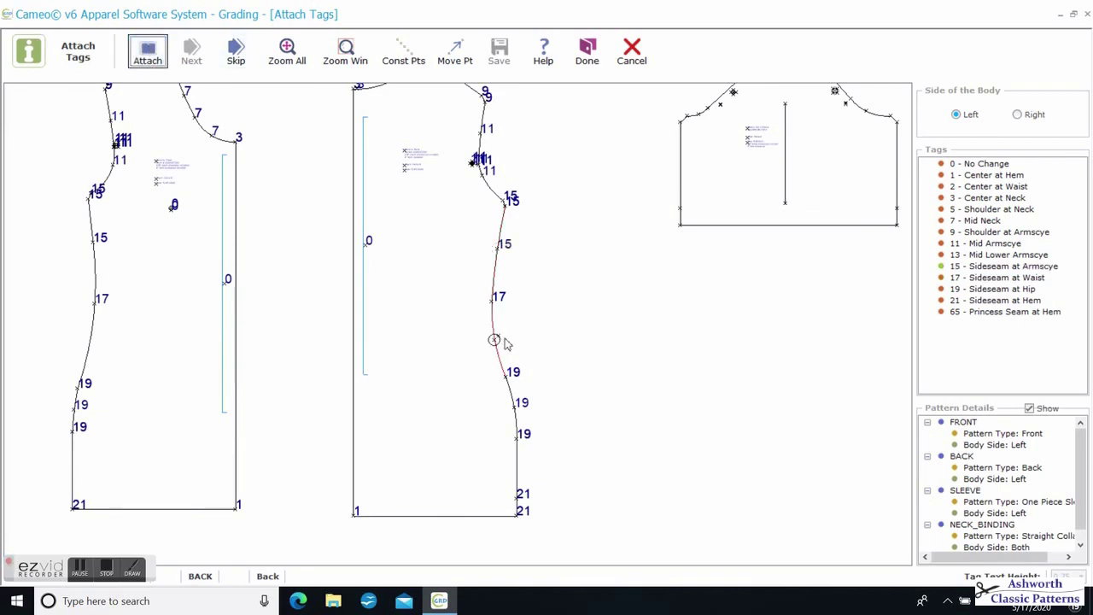
click(1015, 280)
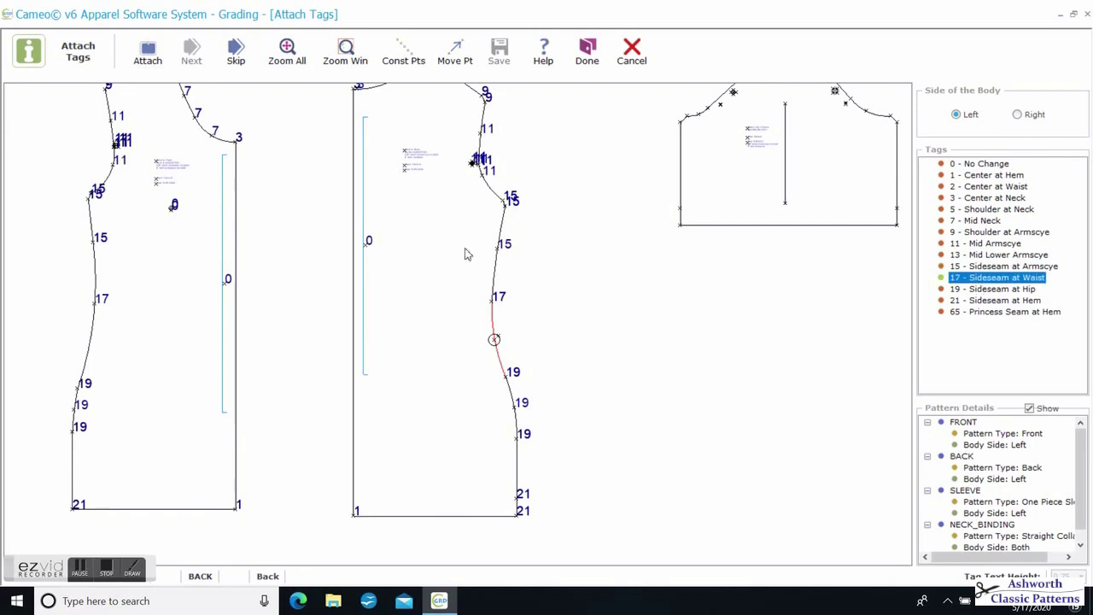
click(150, 53)
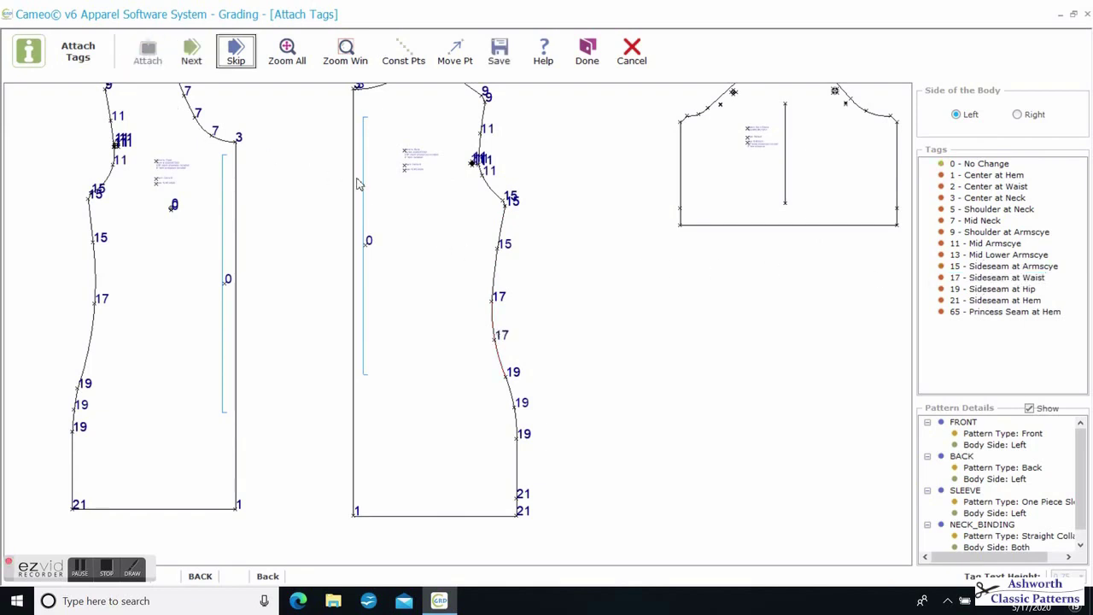
- Advance to the SLEEVE pattern and attach tag 5 (Mid Back Sleeve Cap) to all its back cap notch points
click(191, 71)
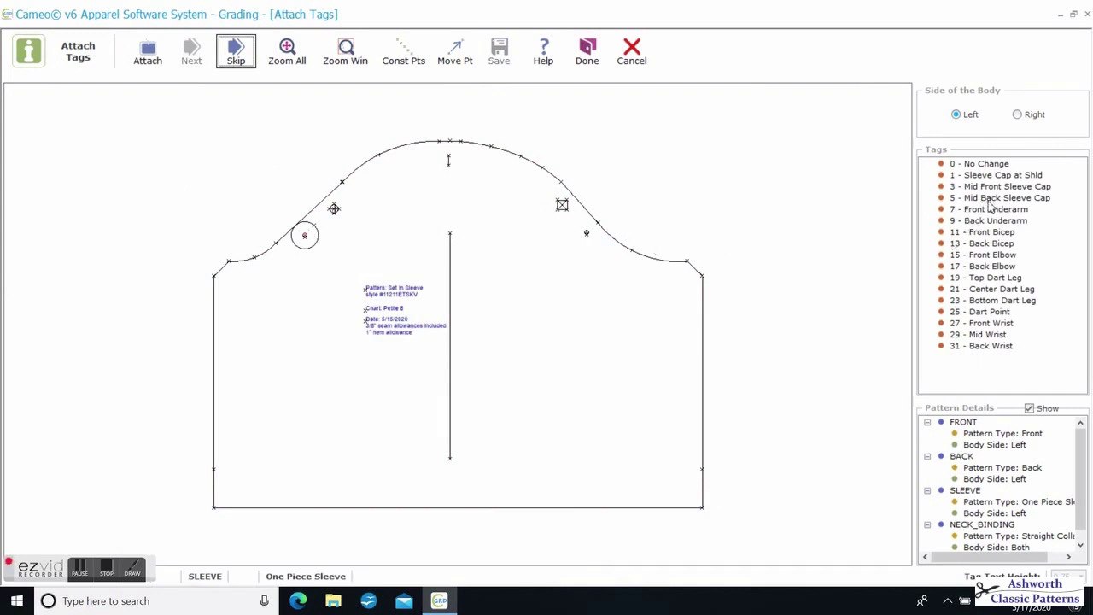
click(989, 202)
click(151, 54)
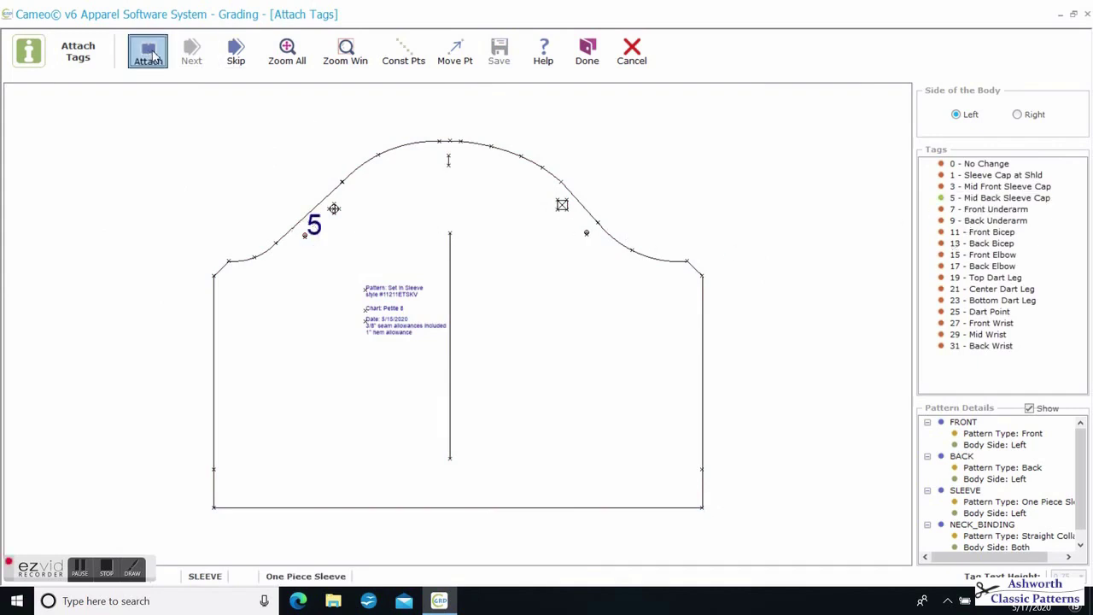
click(154, 56)
click(153, 57)
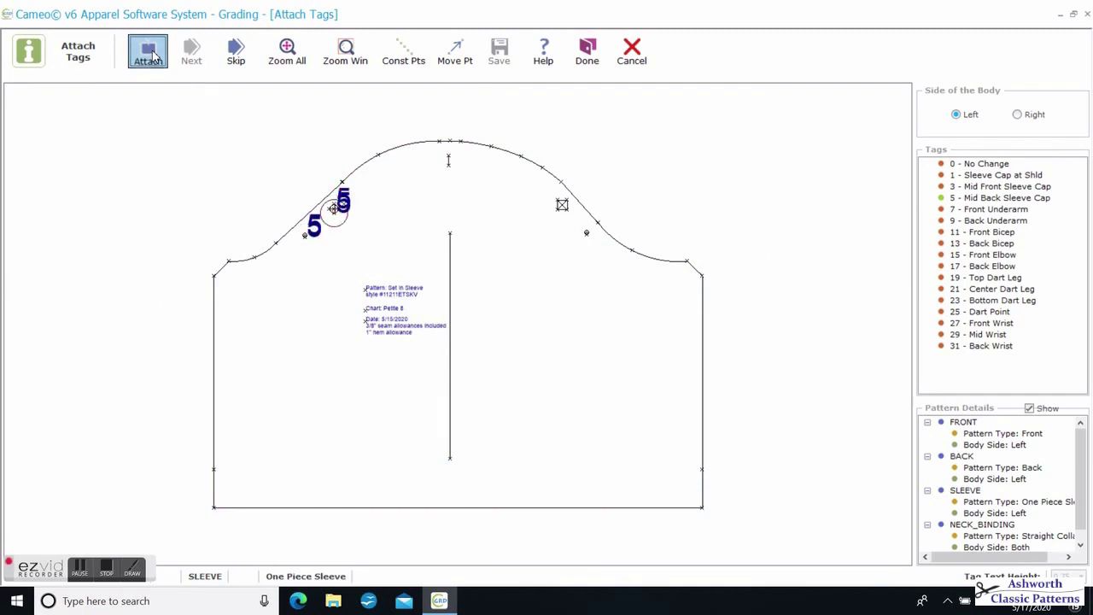
click(153, 56)
click(153, 56)
click(154, 57)
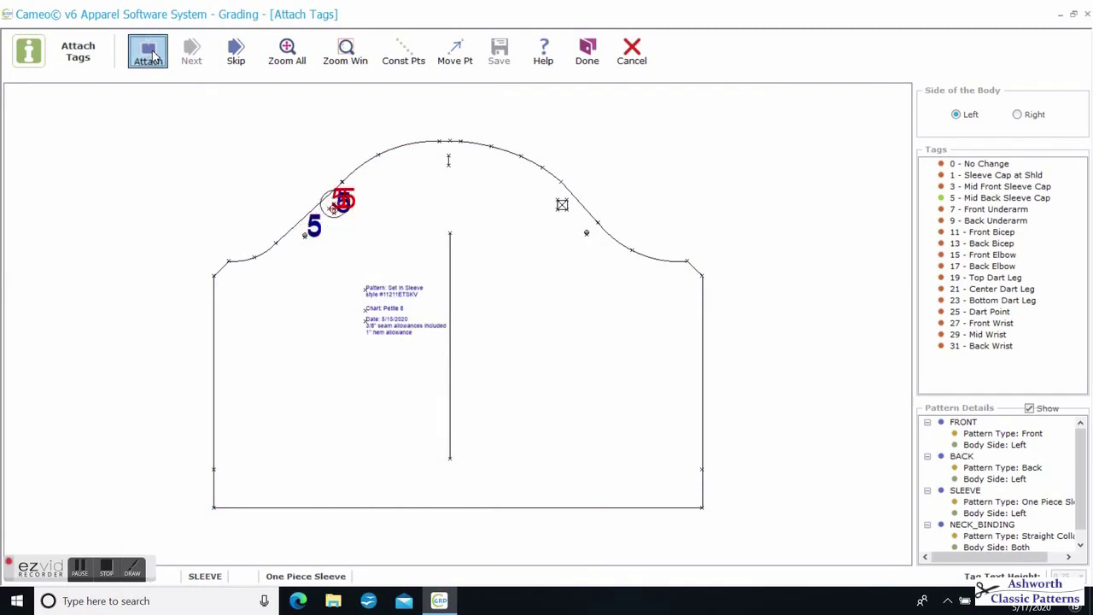
- Attach tag 3 (Mid Front Sleeve Cap) to all the sleeve's front cap notch points
click(993, 187)
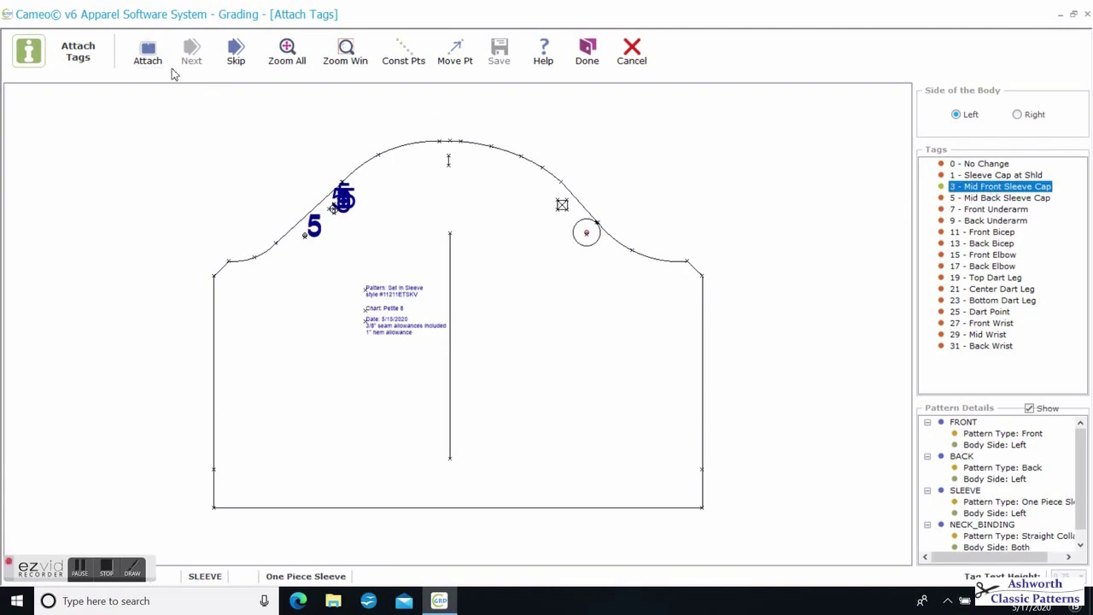
click(153, 54)
click(157, 54)
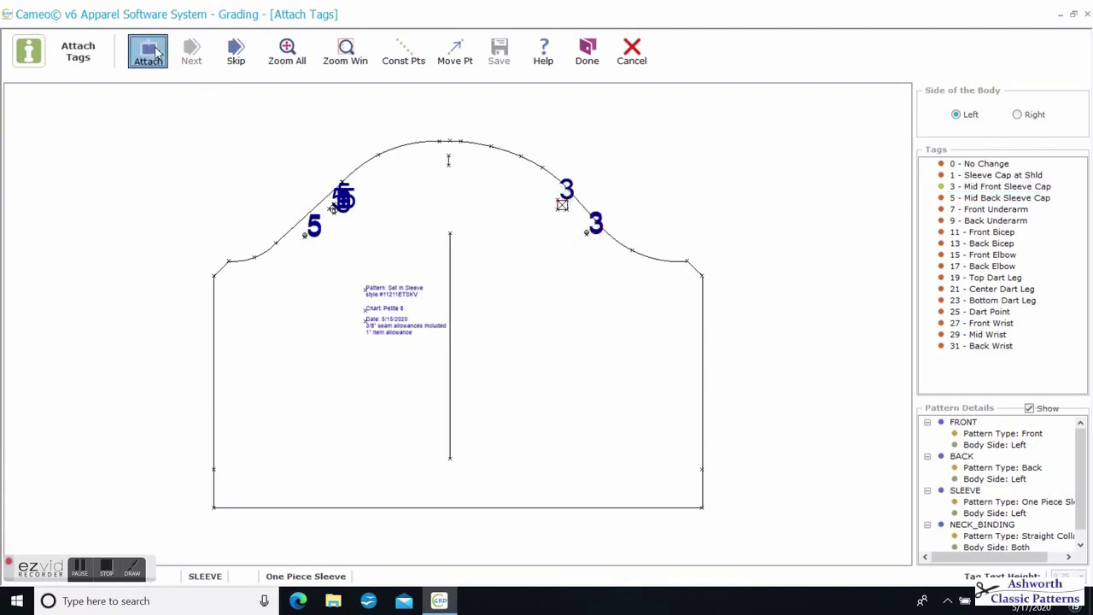
click(156, 54)
click(158, 55)
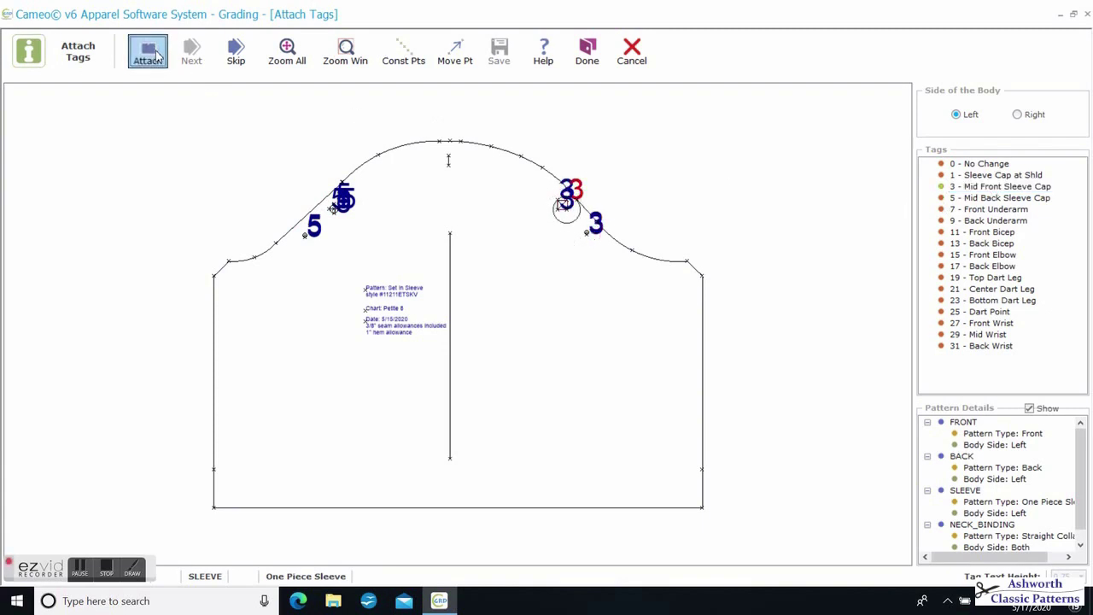
click(157, 55)
- Attach tag 0 (No Change) to both ends of the sleeve's grainline and tag 1 (Sleeve Cap at Shld) to the cap-top notch points
click(981, 164)
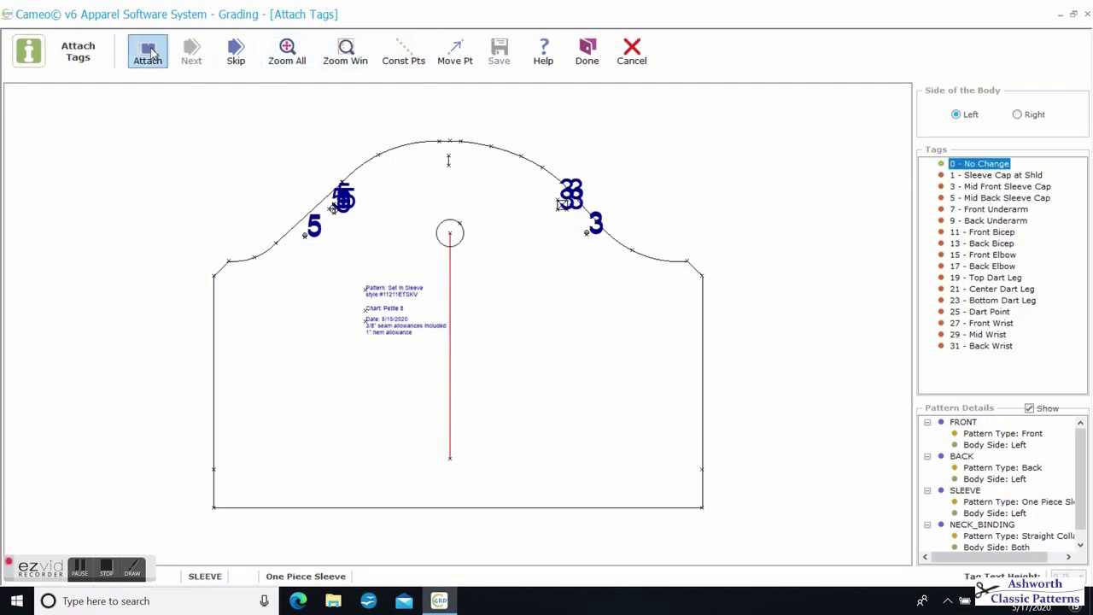
click(148, 54)
click(148, 55)
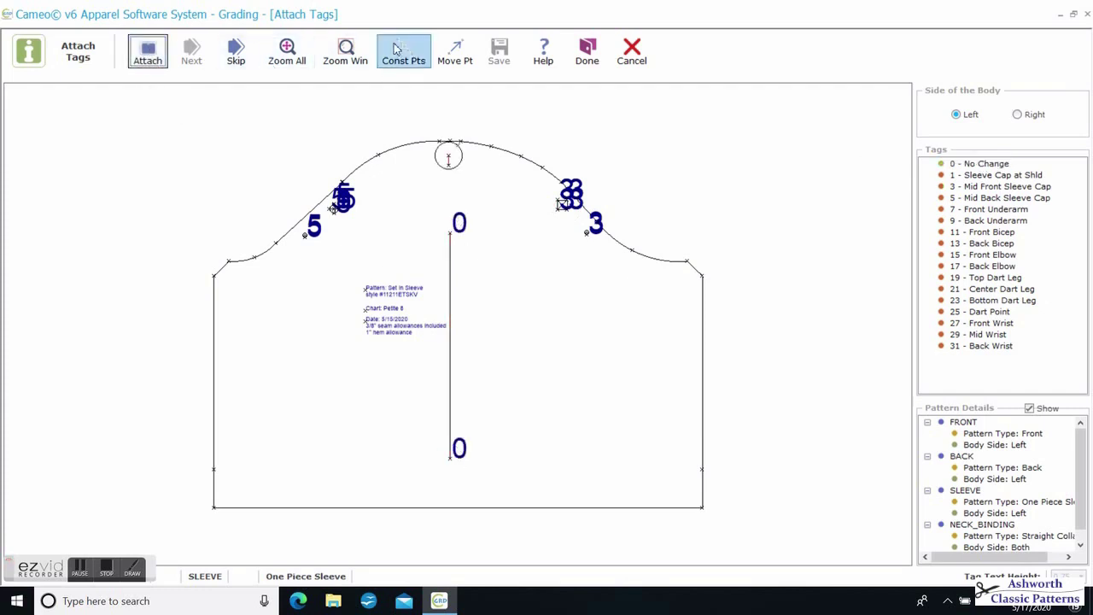
click(1000, 175)
click(157, 53)
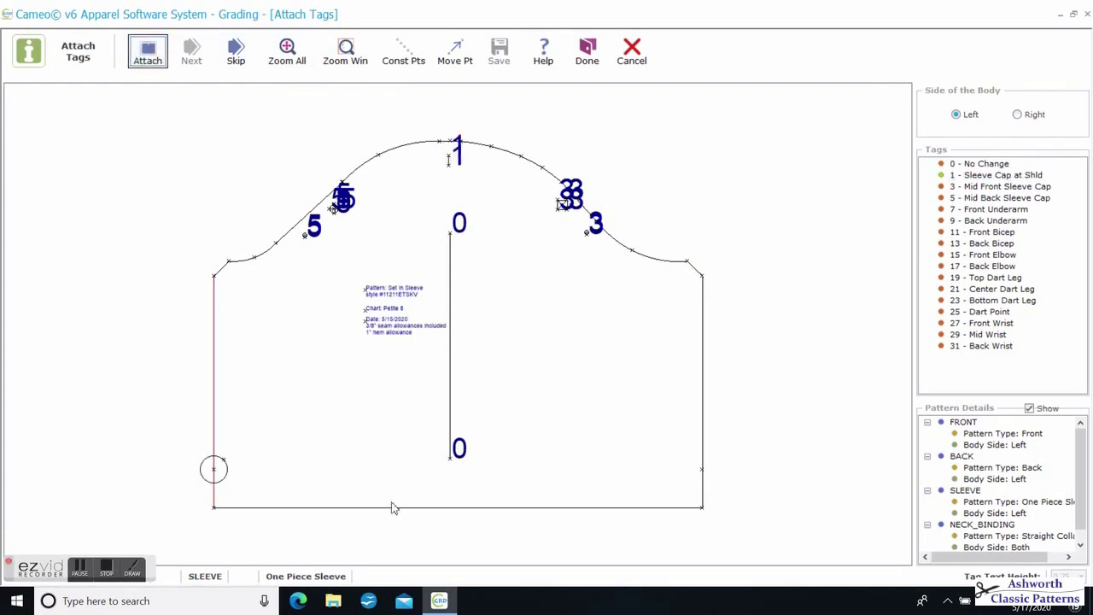
- Attach tag 9 (Back Underarm) to the sleeve's back underarm points and back hemline point, and tag 7 (Front Underarm) to the matching front points
click(991, 220)
click(158, 53)
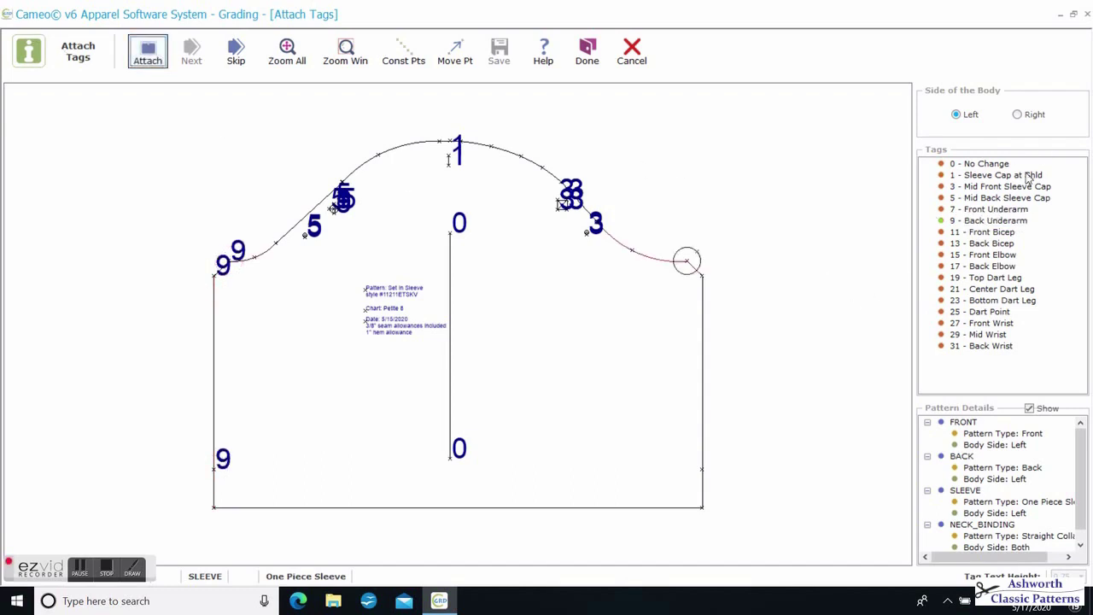
click(991, 220)
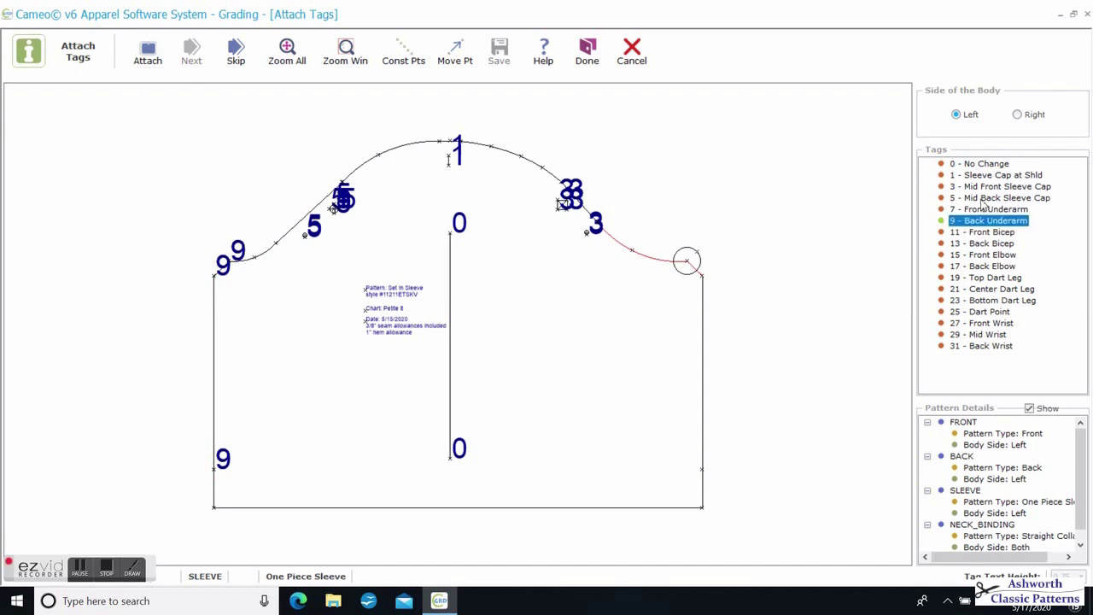
click(984, 209)
click(150, 51)
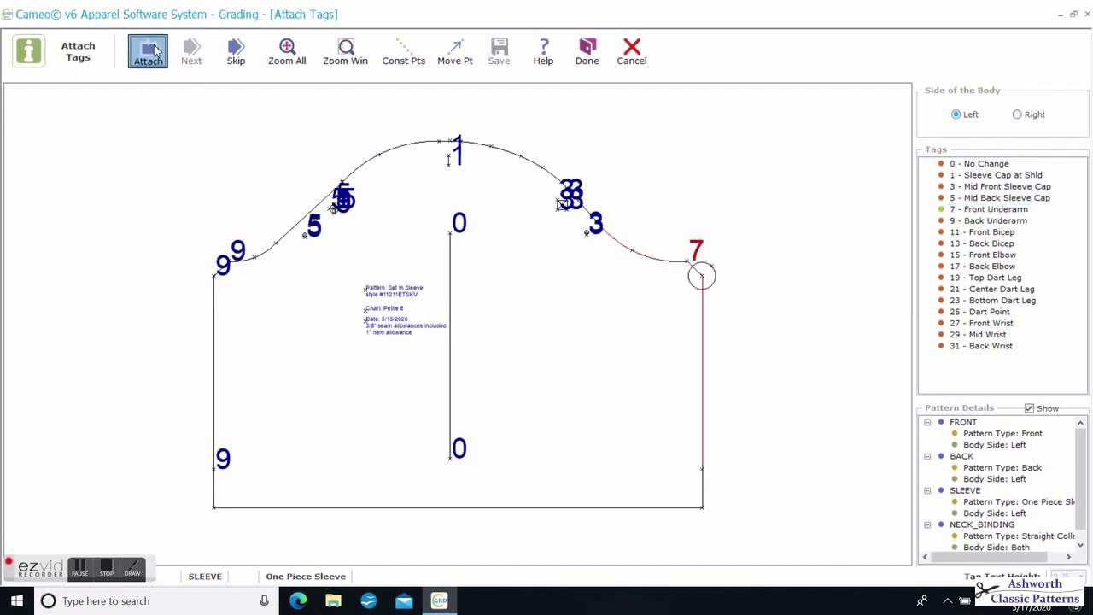
click(150, 52)
click(150, 51)
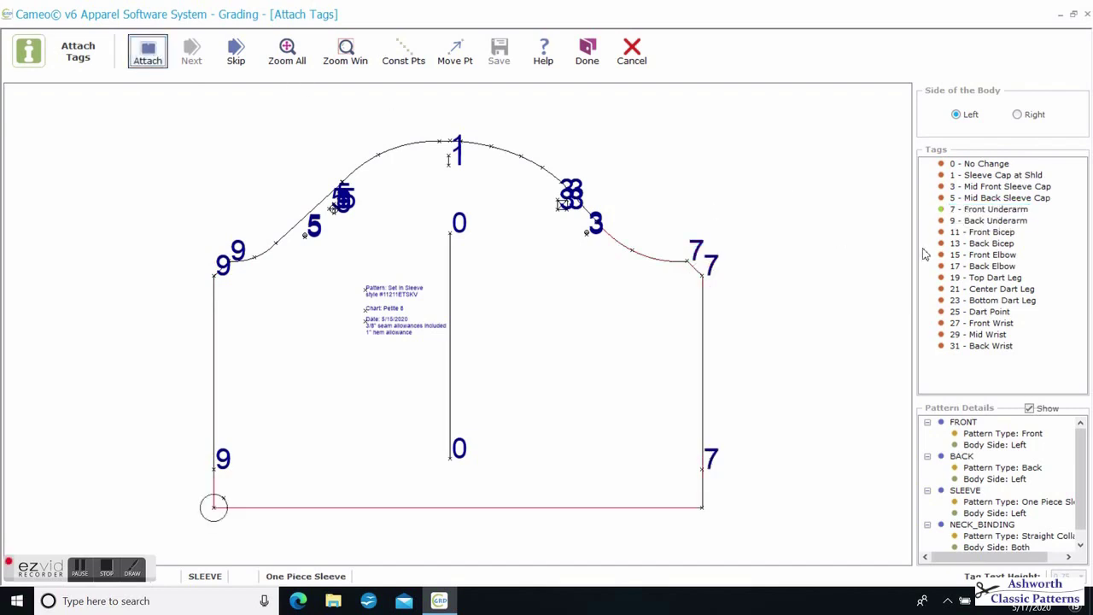
- Attach tag 9 (Back Underarm) to the sleeve's back hem corner and tag 7 (Front Underarm) to its front hem corner
click(991, 220)
click(148, 52)
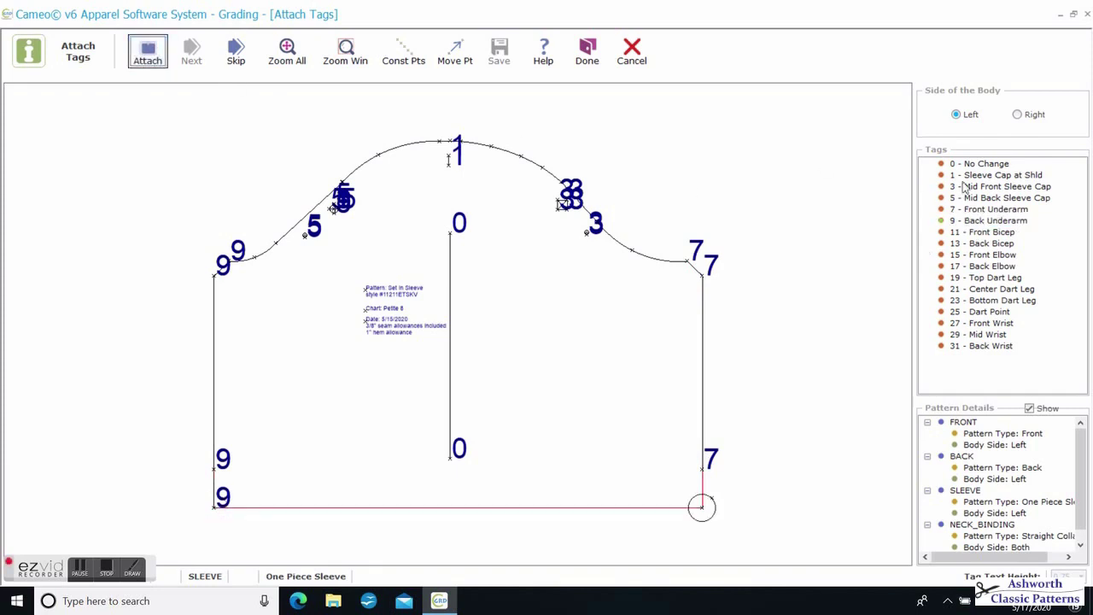
click(984, 209)
click(148, 53)
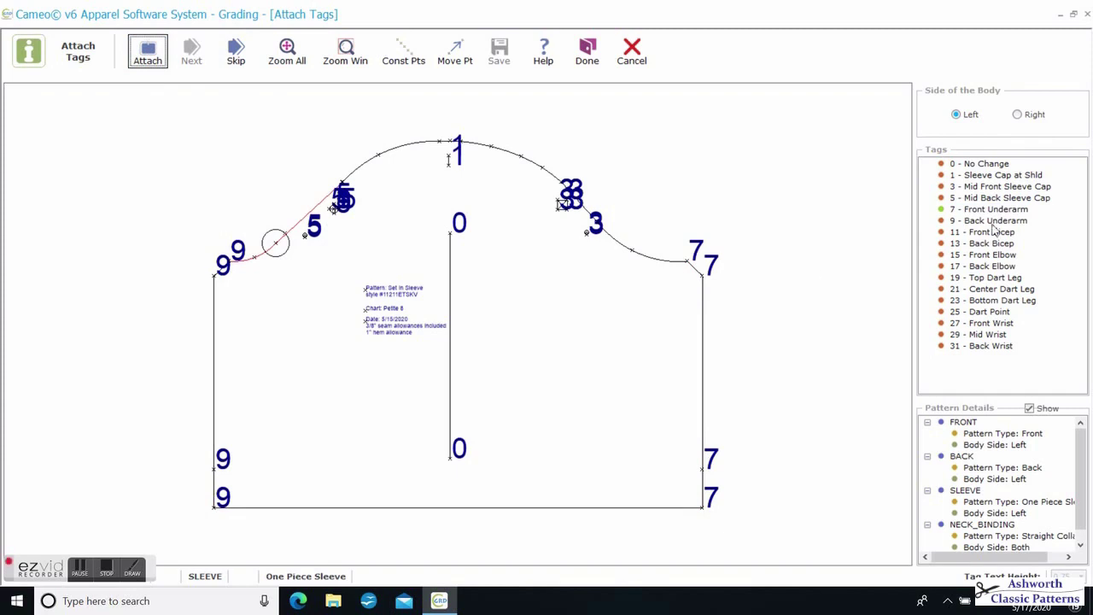
- Attach tag 5 (Mid Back Sleeve Cap) to the two mid back cap outline points and tag 9 to the curve point beside the back underarm
click(978, 199)
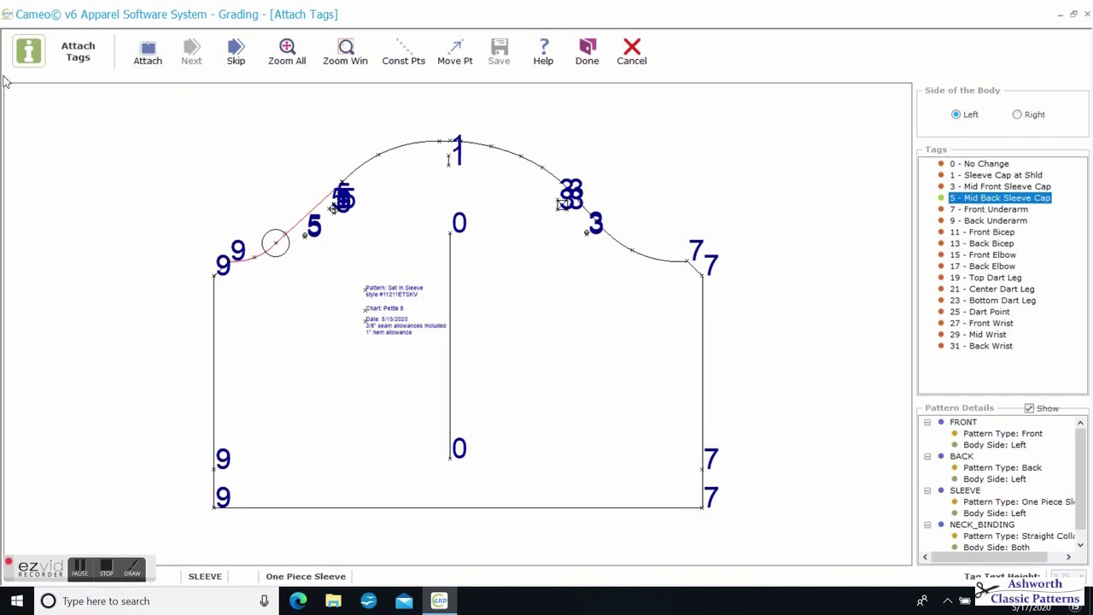
click(148, 55)
click(148, 54)
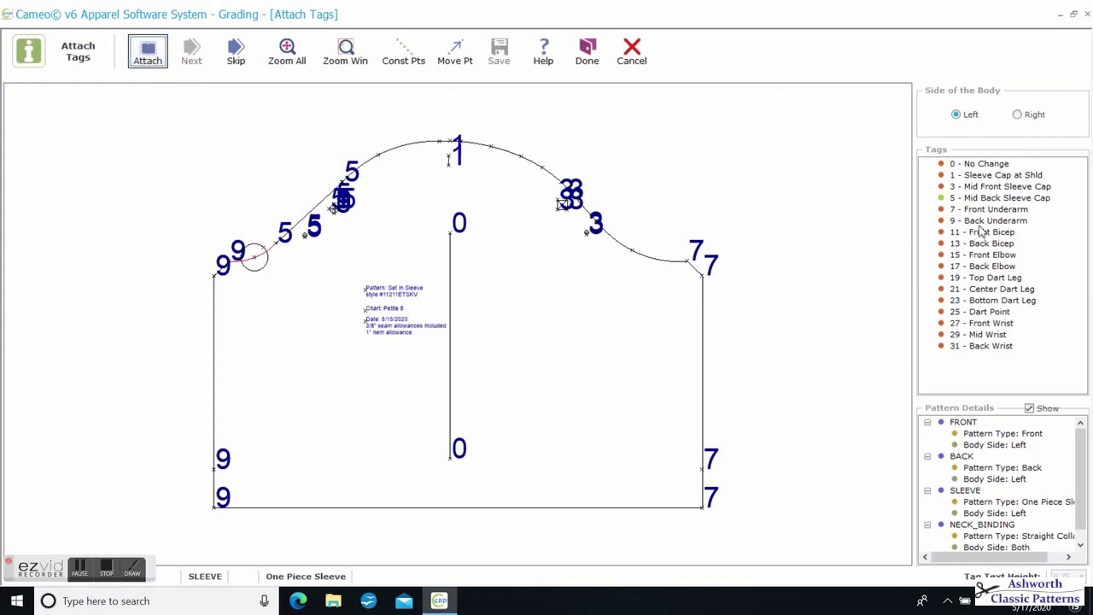
click(982, 221)
click(151, 51)
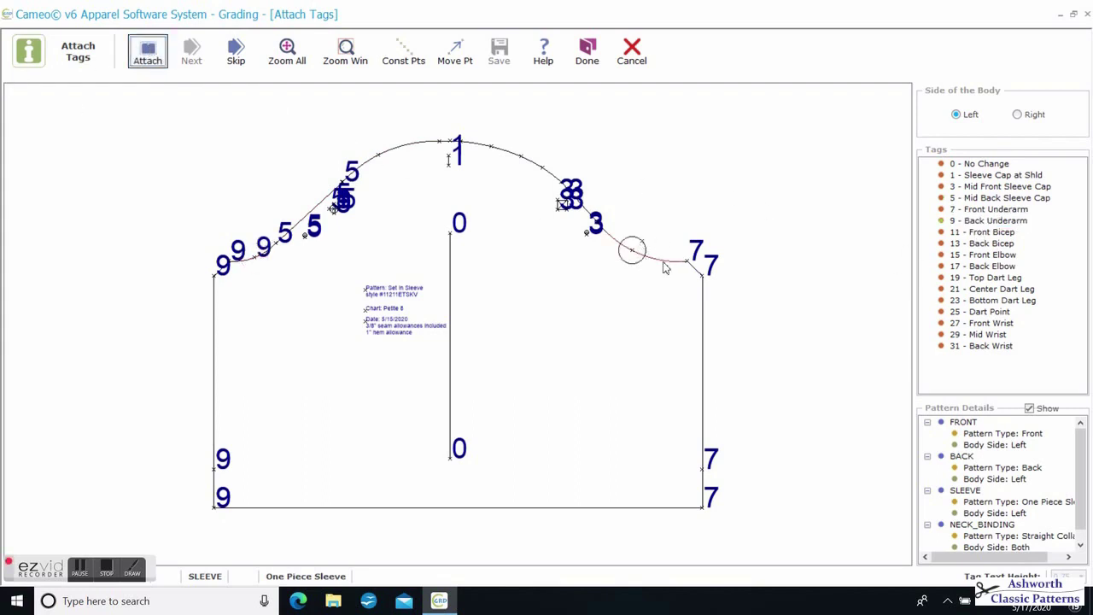
- Attach tag 3 (Mid Front Sleeve Cap) to the two lower front cap curve points and tag 1 to the upper back cap and cap-top points
click(967, 189)
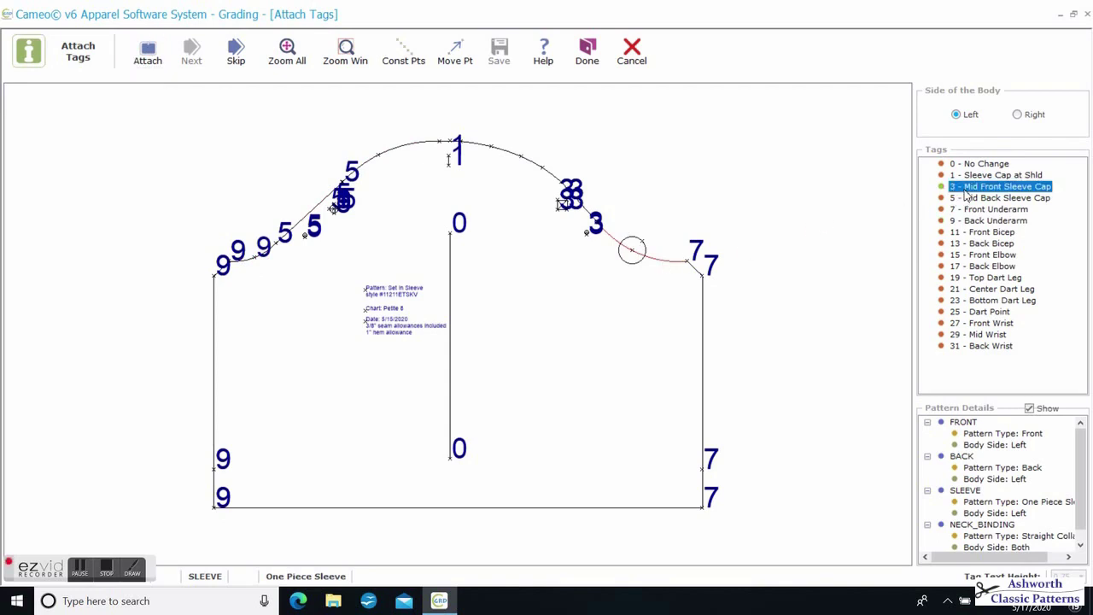
click(148, 53)
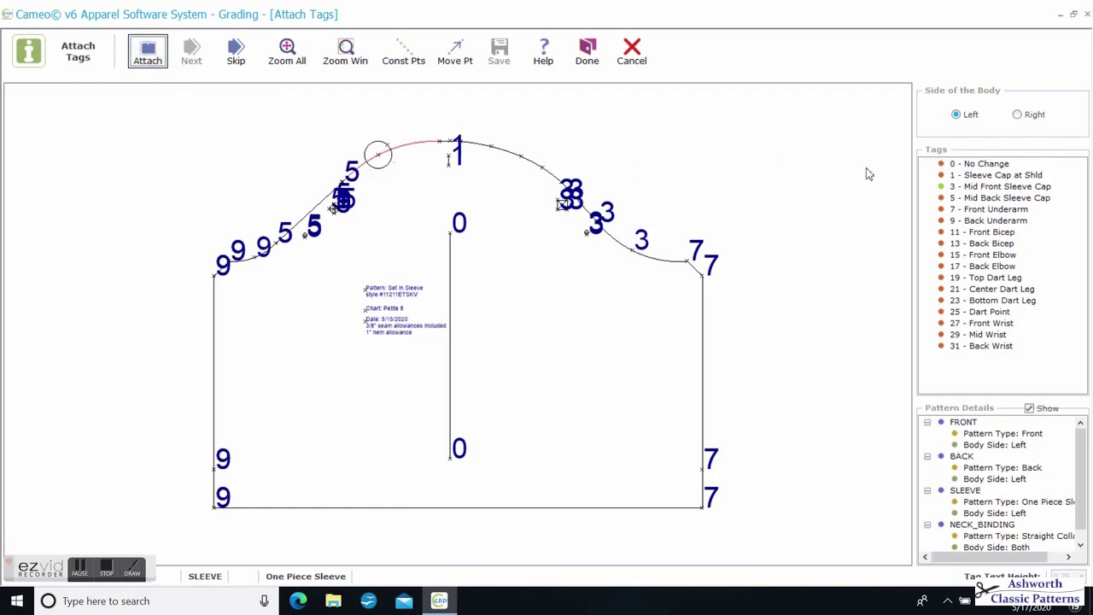
click(147, 53)
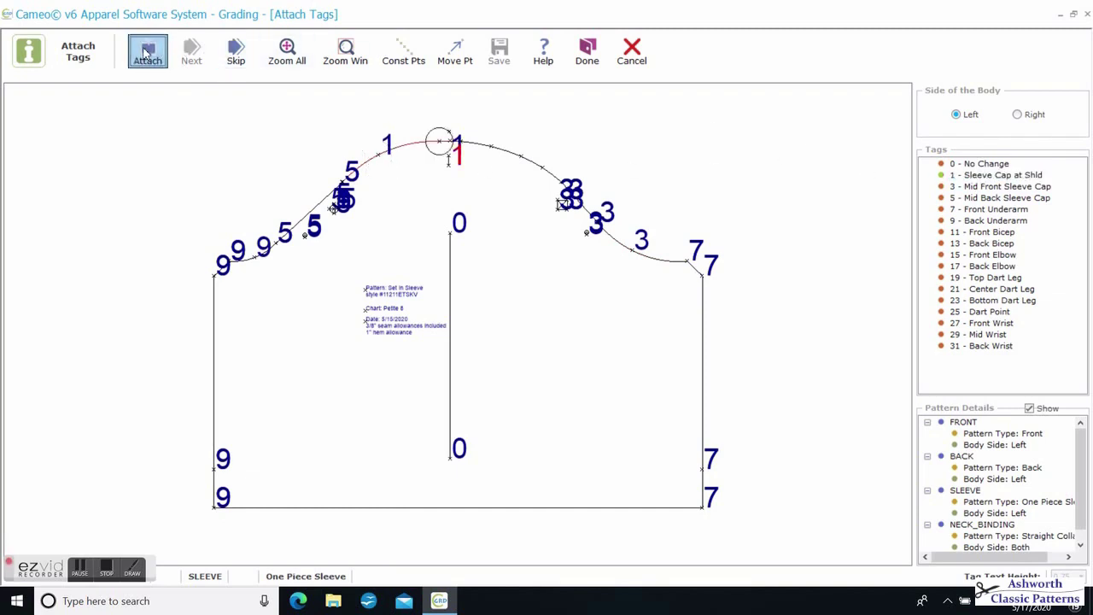
click(146, 53)
click(147, 53)
click(146, 53)
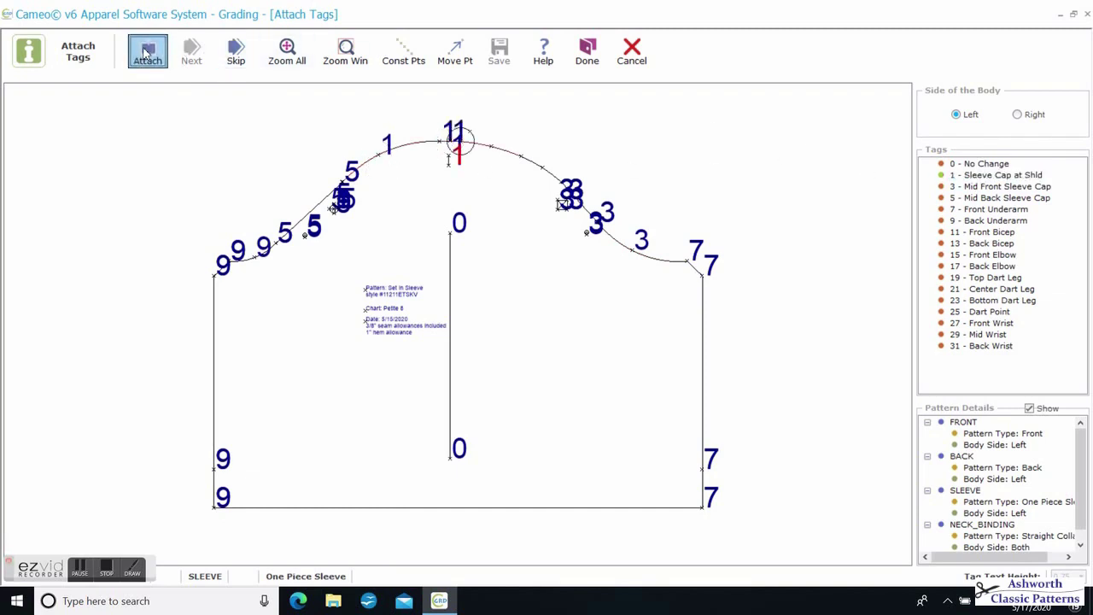
click(147, 52)
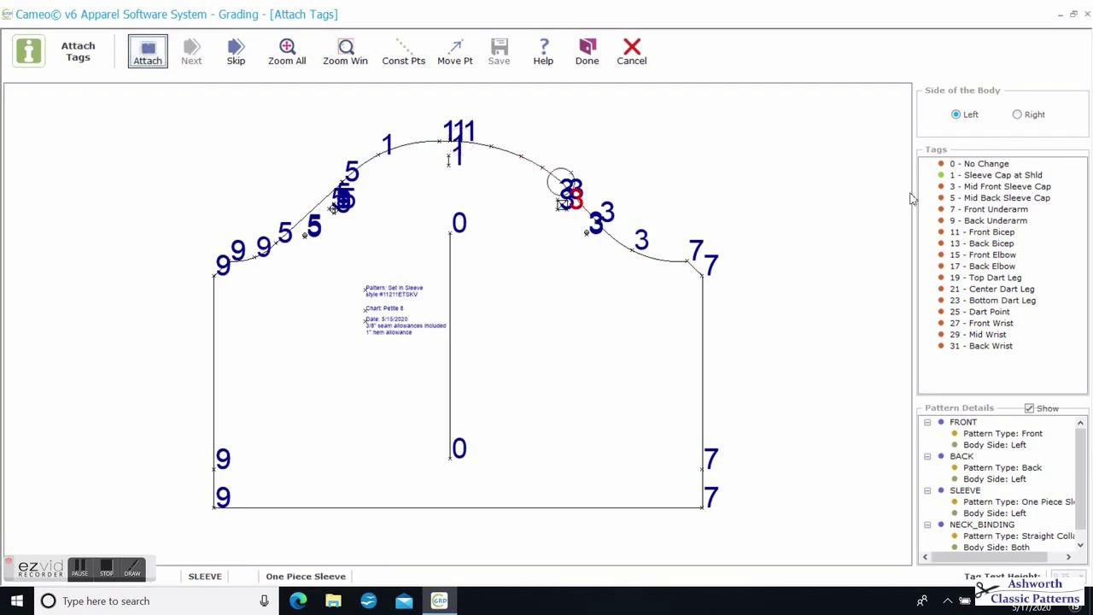
- Attach tag 3 to the front cap outline point above the notches and tag 1 (Sleeve Cap at Shld) to the three remaining upper front cap points
click(974, 187)
click(148, 50)
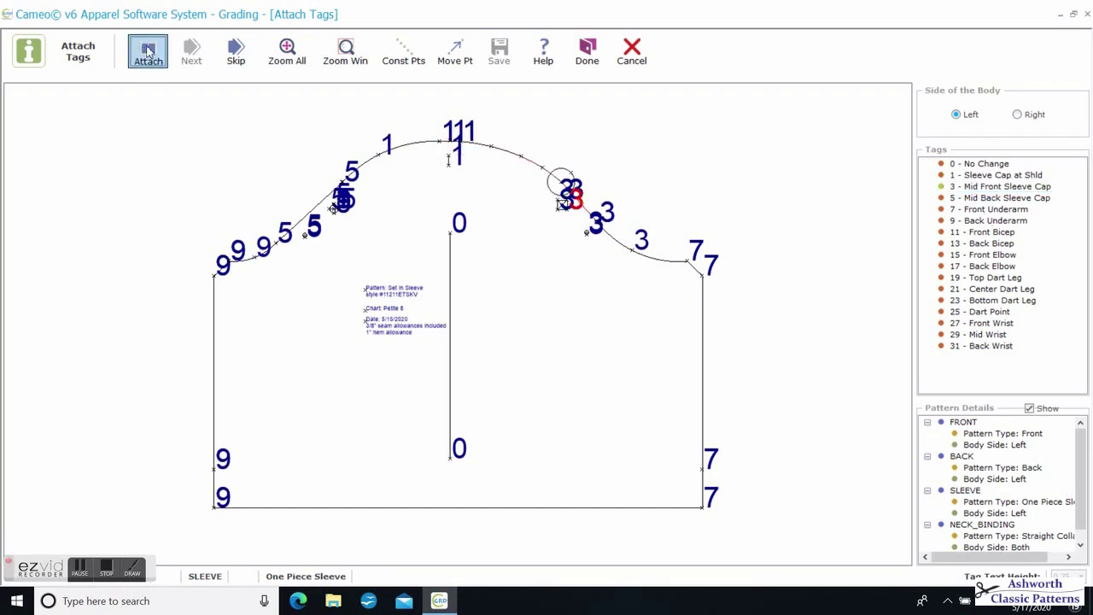
click(988, 175)
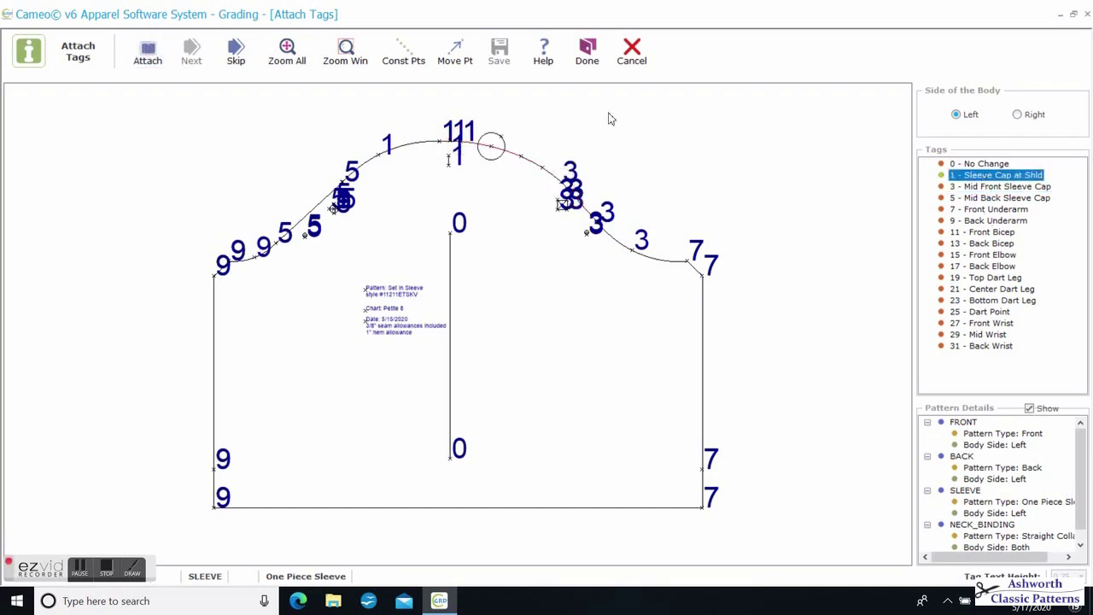
click(149, 53)
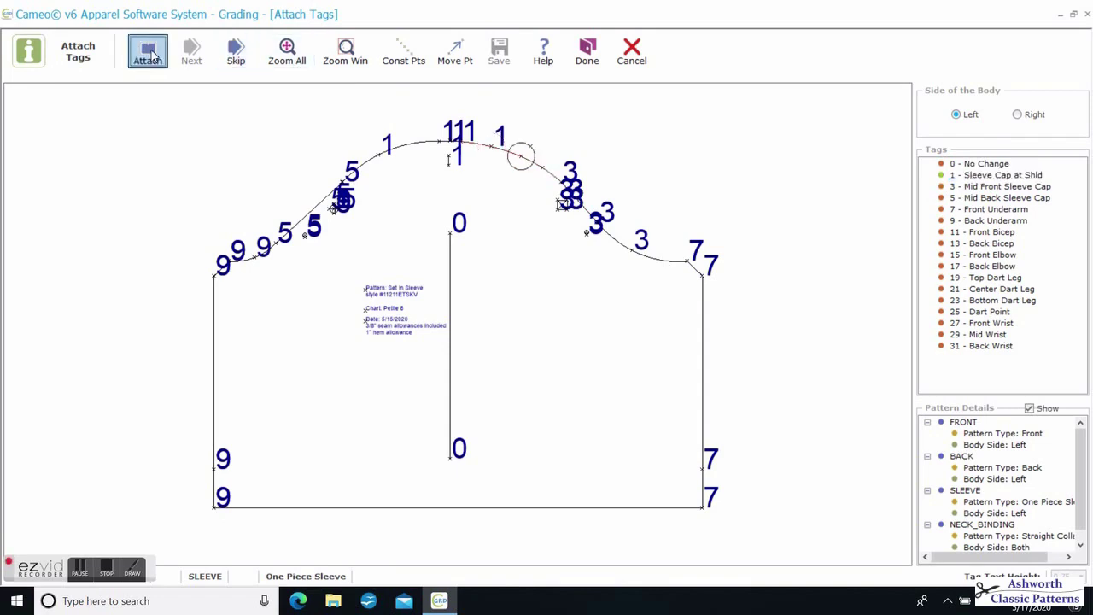
click(149, 53)
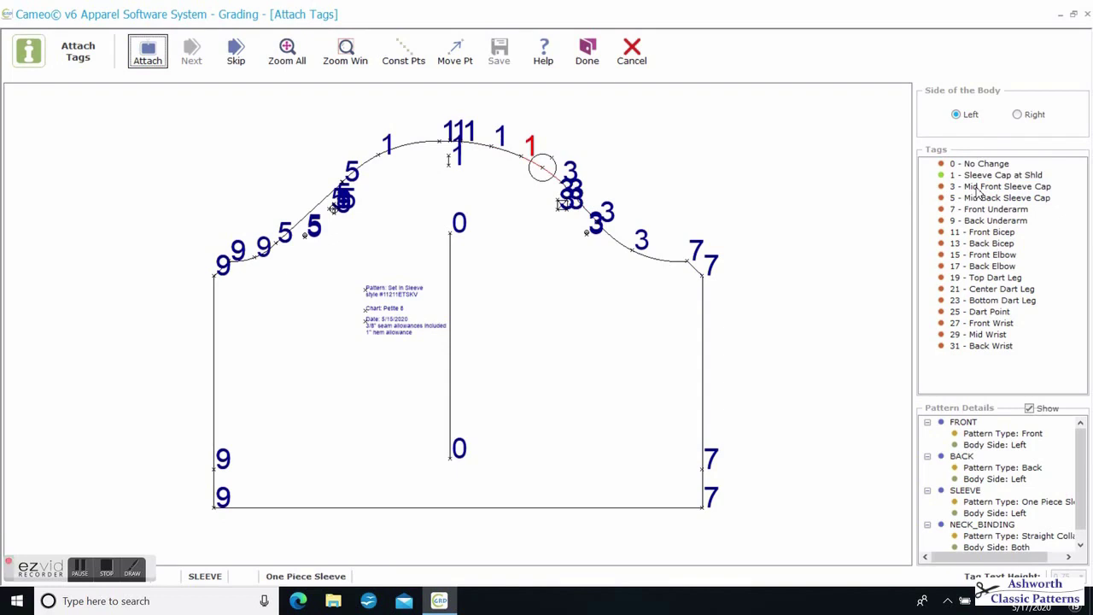
click(979, 176)
click(146, 53)
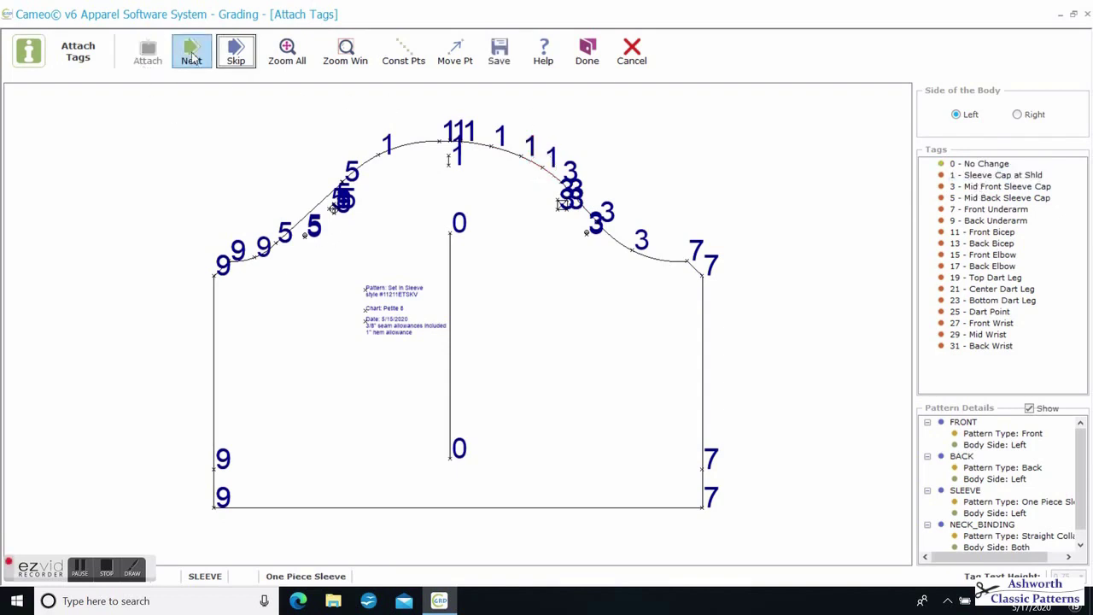
- Advance to the NECK_BINDING pattern, set the body side to Left, and attach tag 0 (No Change) to the ends of three short slanted lines
click(191, 54)
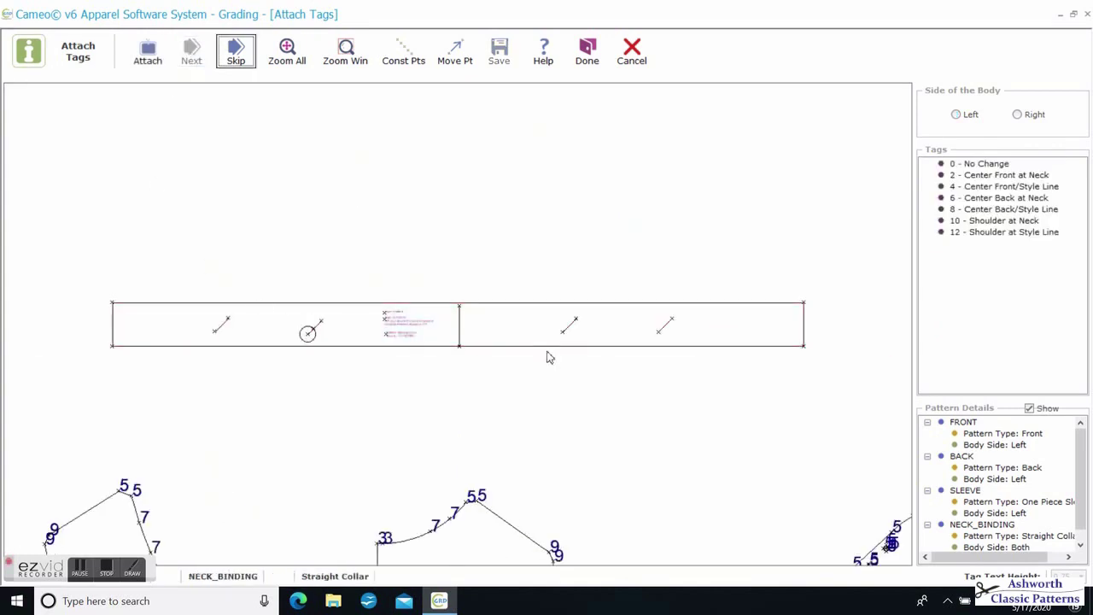
click(957, 118)
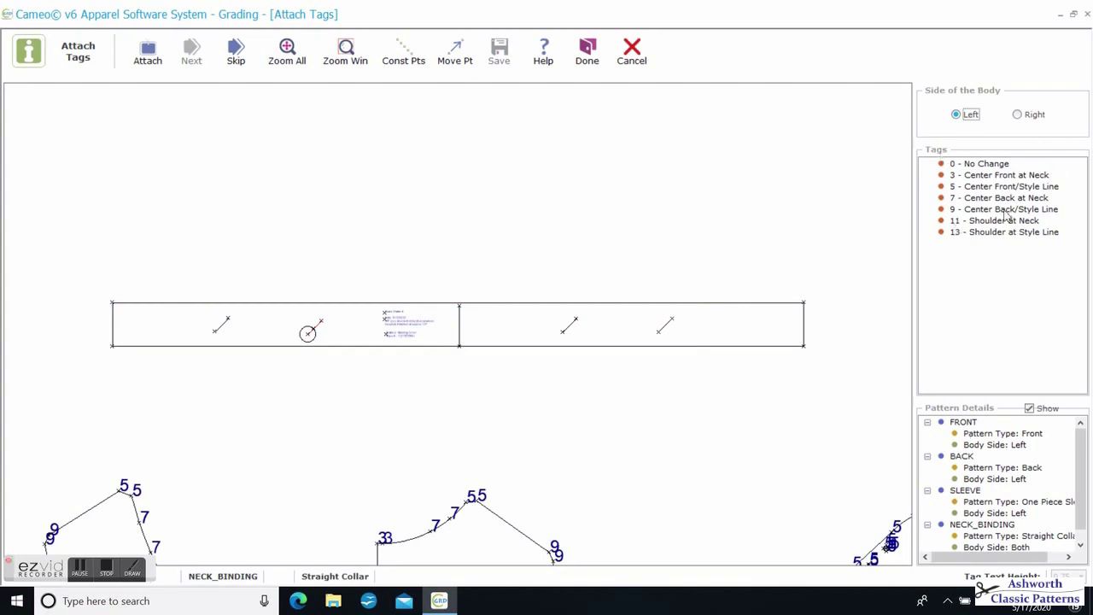
click(978, 163)
click(148, 51)
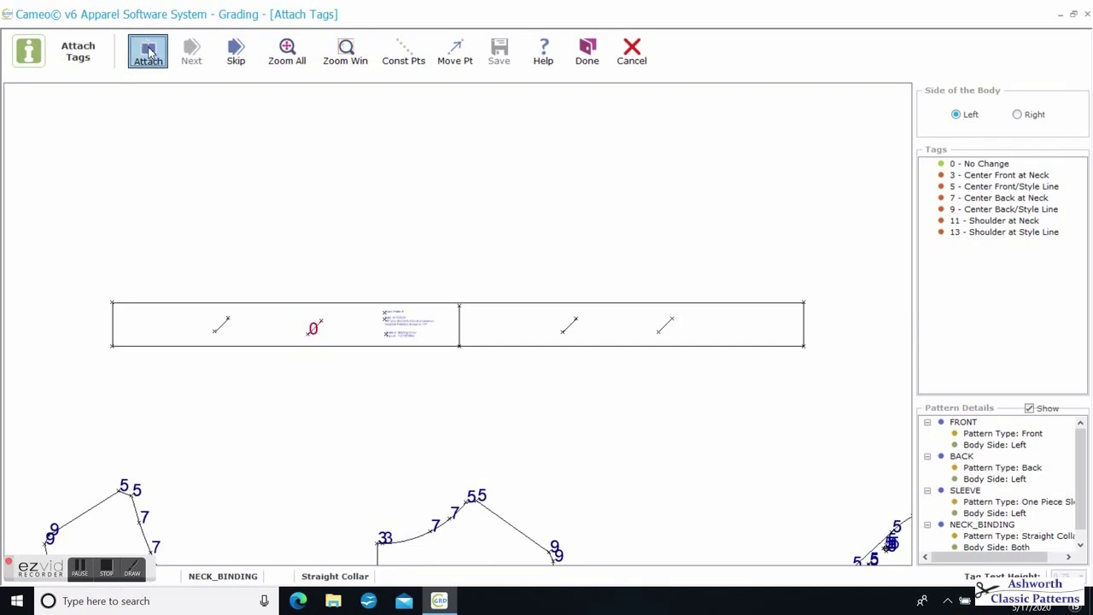
click(148, 52)
click(148, 52)
click(148, 51)
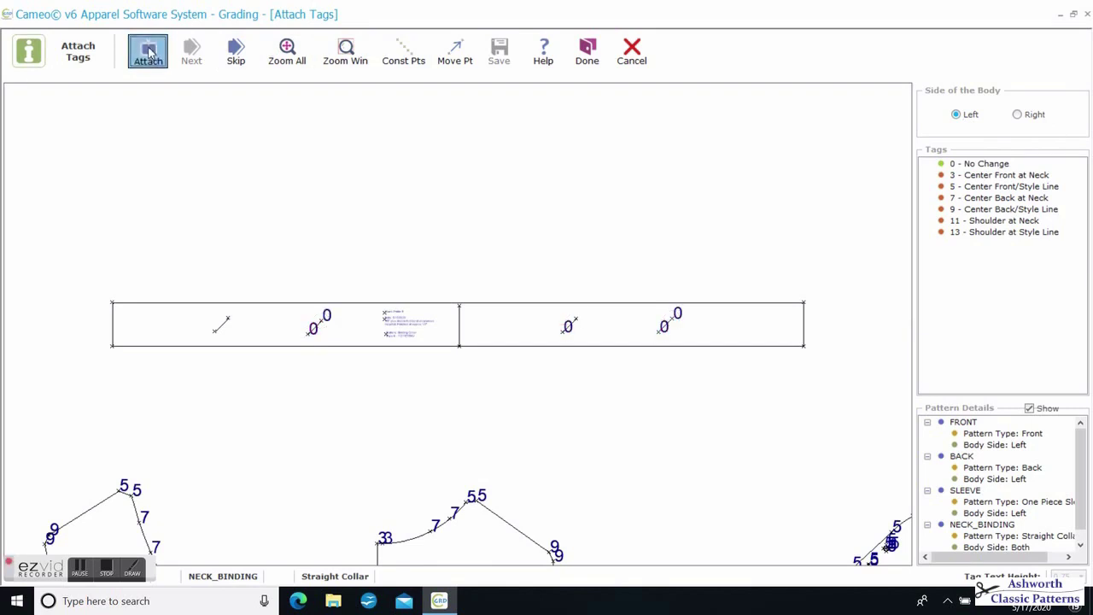
click(149, 51)
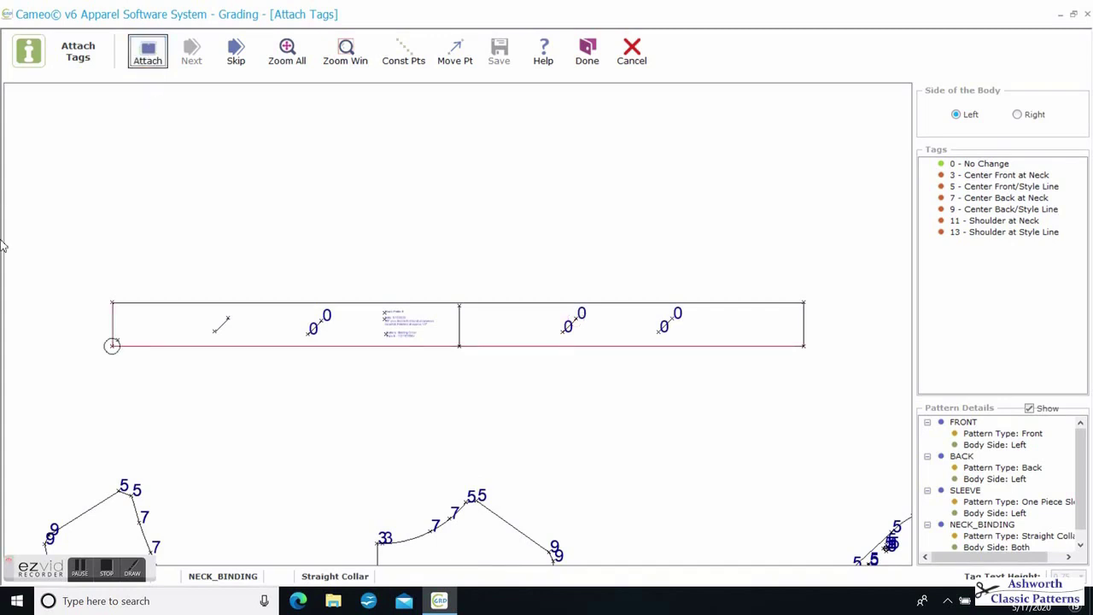
- Attach tag 11 (Shoulder at Neck) to the binding's lower left corner and the Right-side tag 10 (Shoulder at Neck) to its lower right corner
click(991, 220)
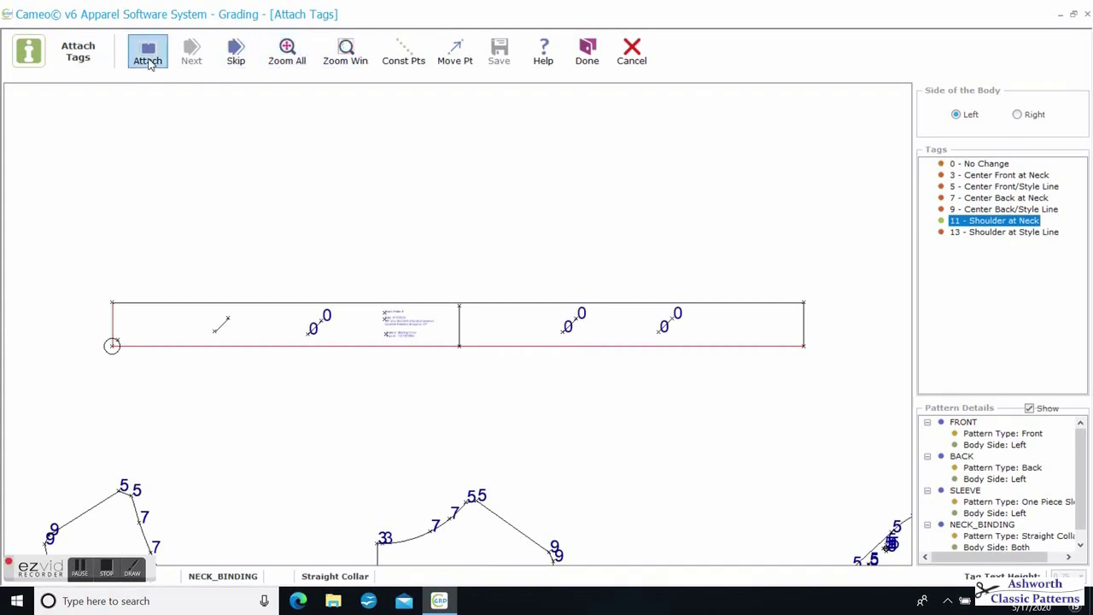
click(148, 53)
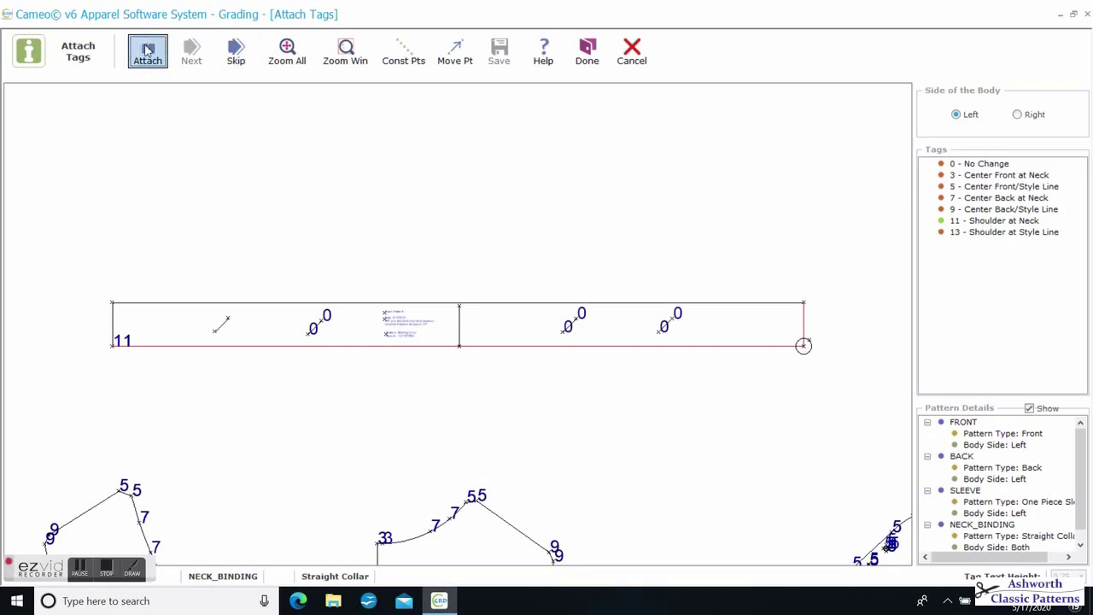
click(1020, 123)
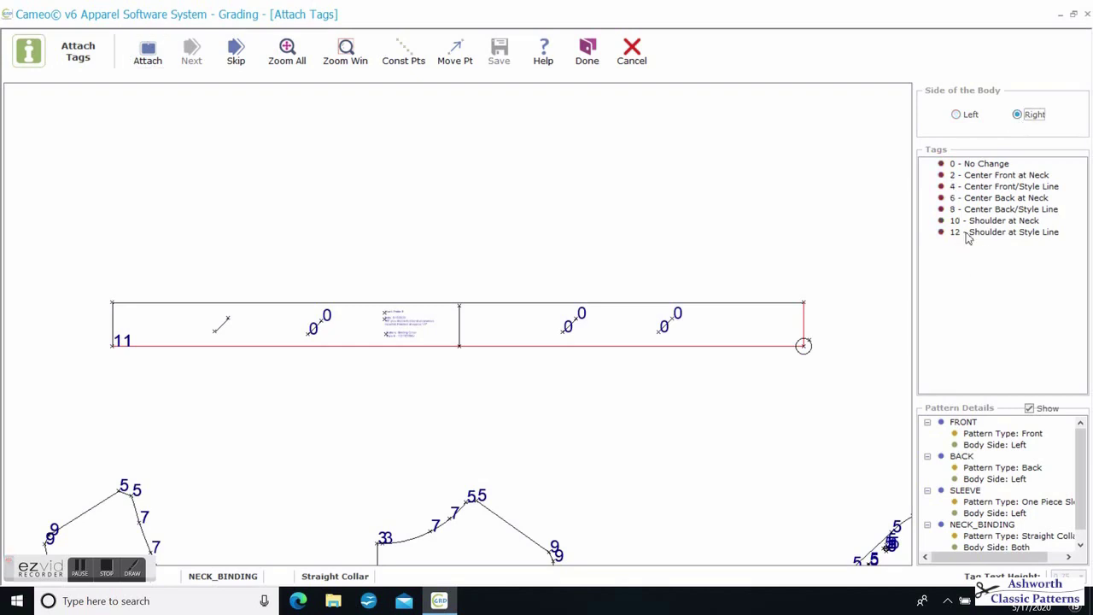
click(980, 224)
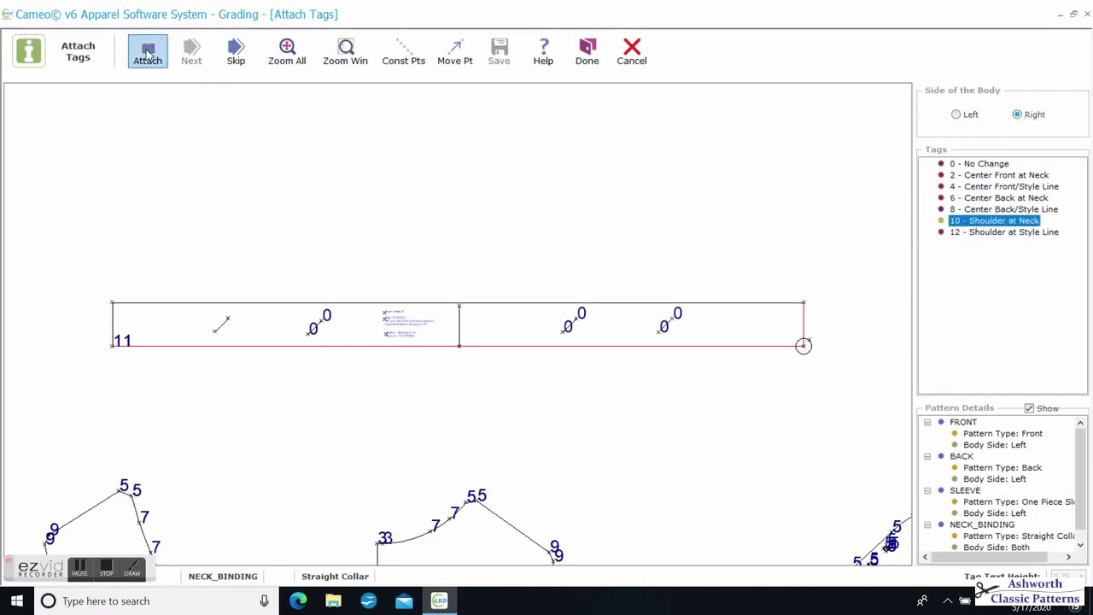
click(148, 54)
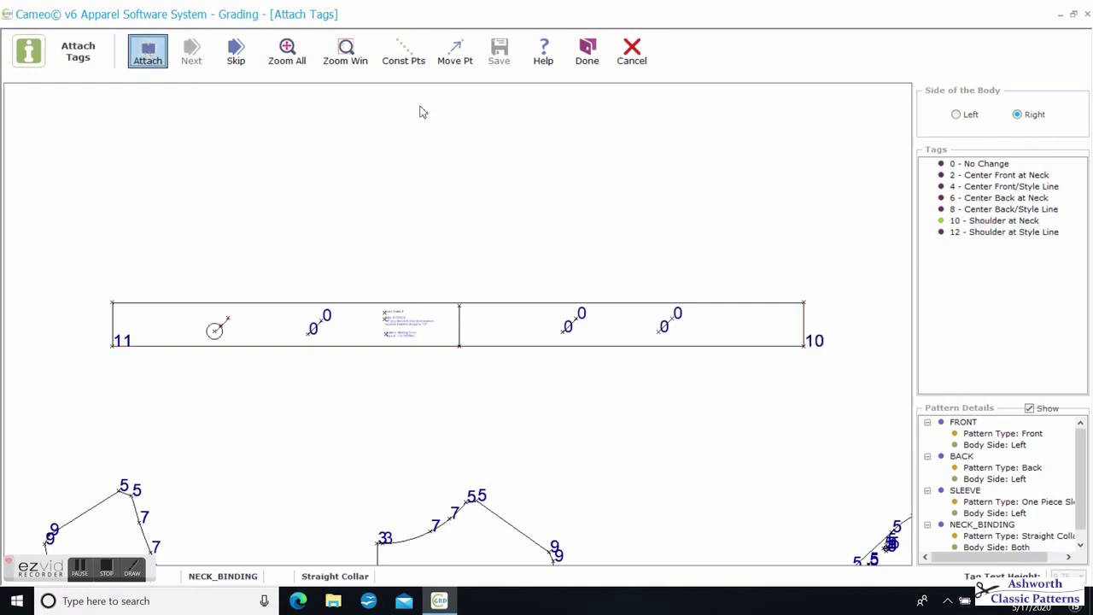
- Attach tag 0 to the binding's remaining slanted line and the Left-side tag 3 (Center Front at Neck) to both ends of its center line
click(956, 115)
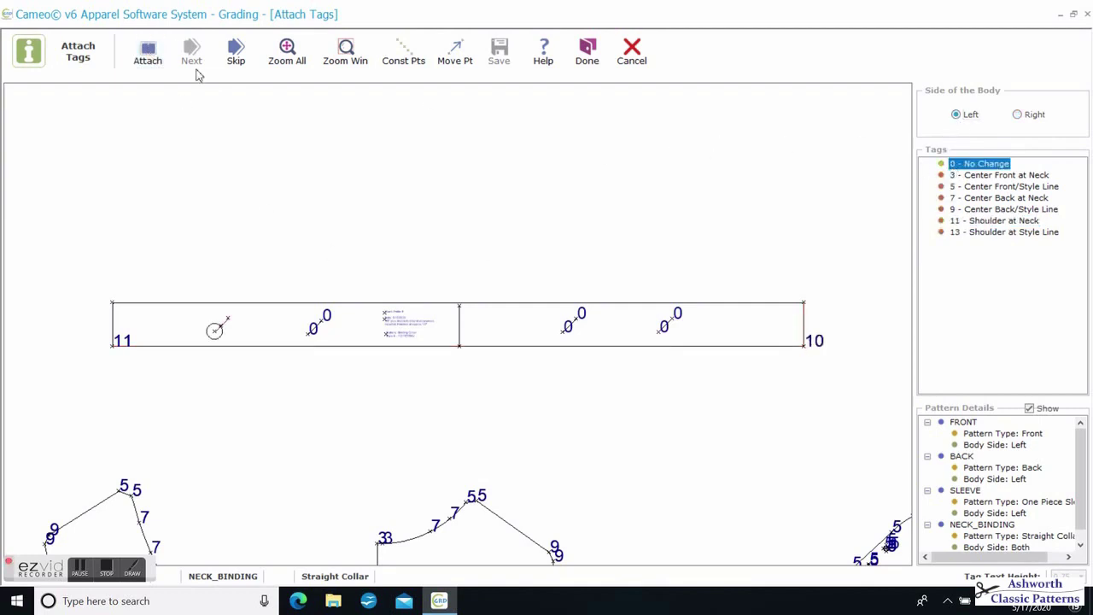
click(143, 53)
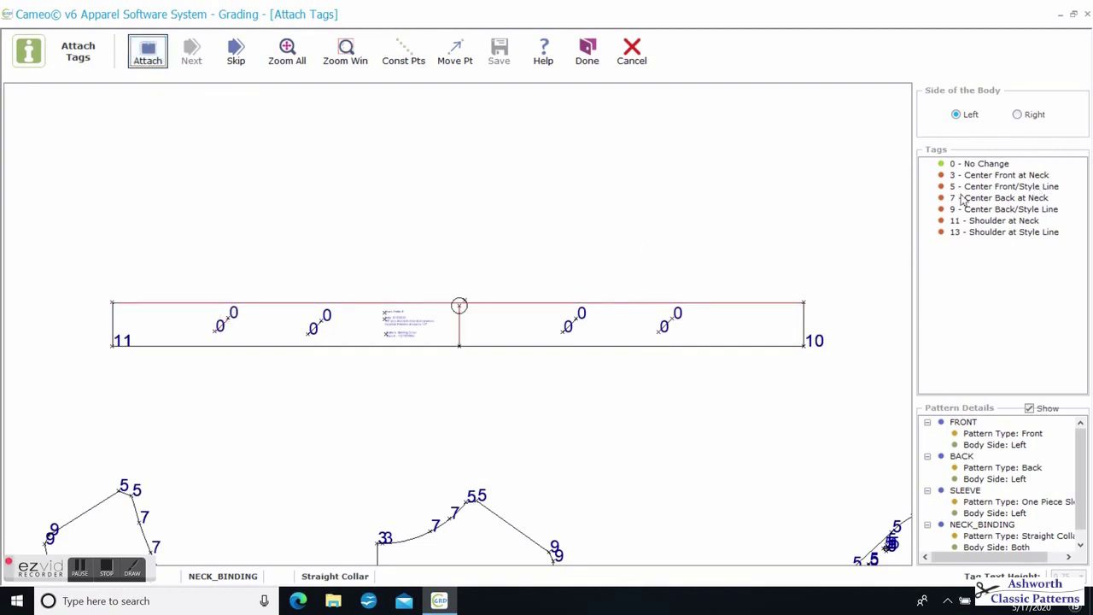
click(988, 176)
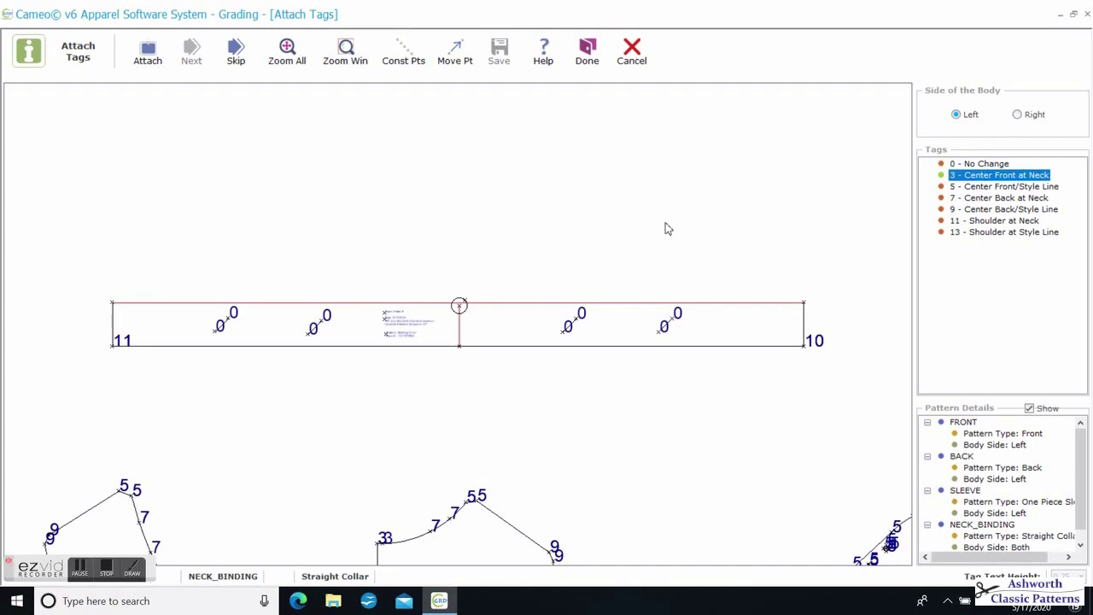
click(146, 51)
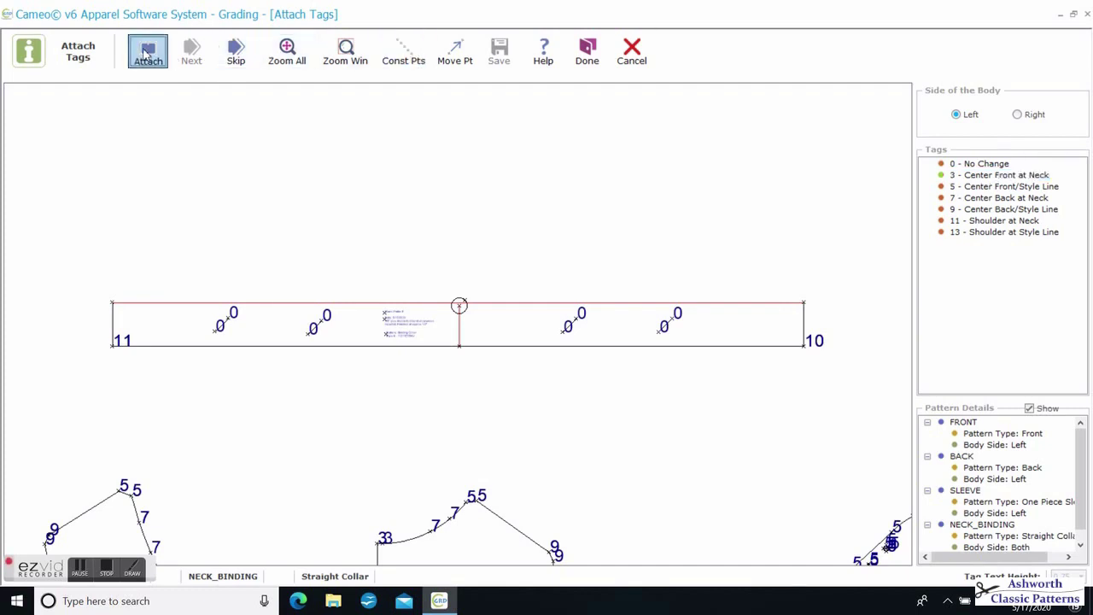
click(147, 51)
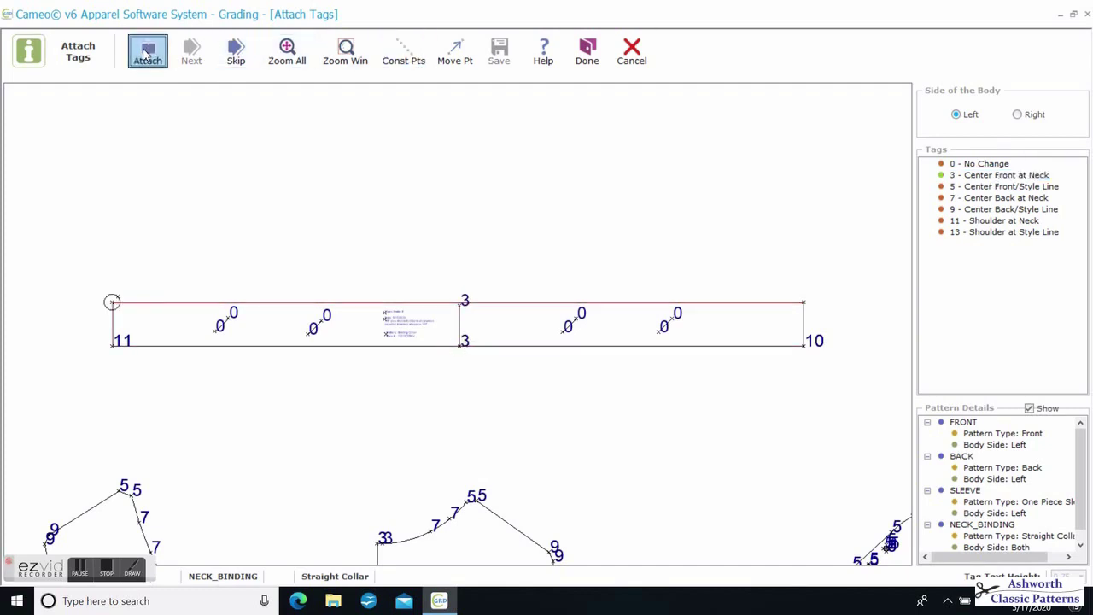
- Attach tag 11 (Shoulder at Neck) to the binding's upper left corner and the Right-side tag 10 (Shoulder at Neck) to its upper right corner
click(997, 222)
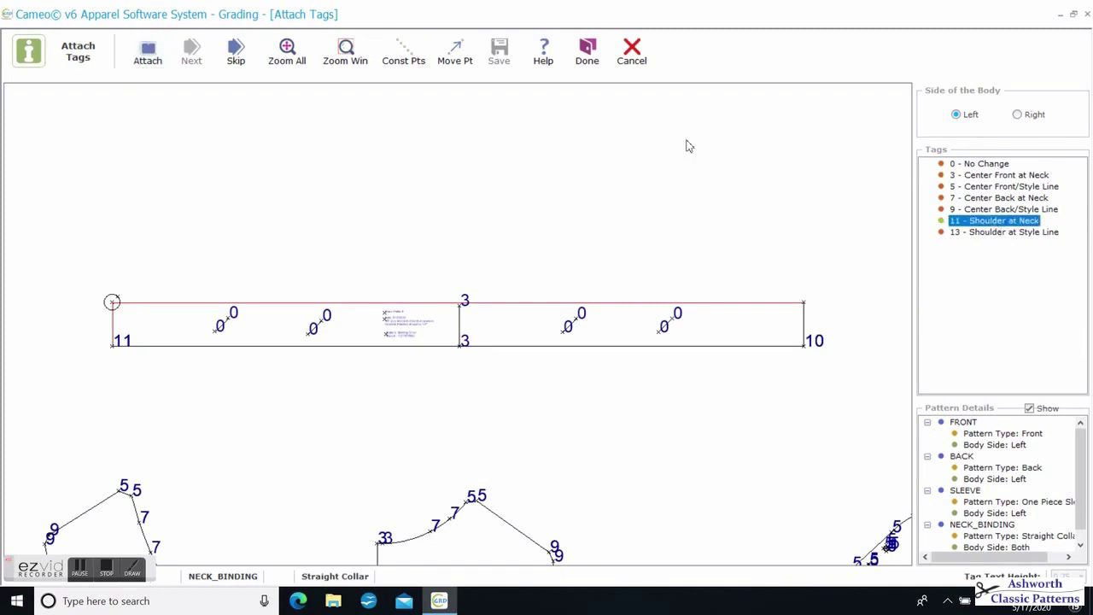
click(147, 52)
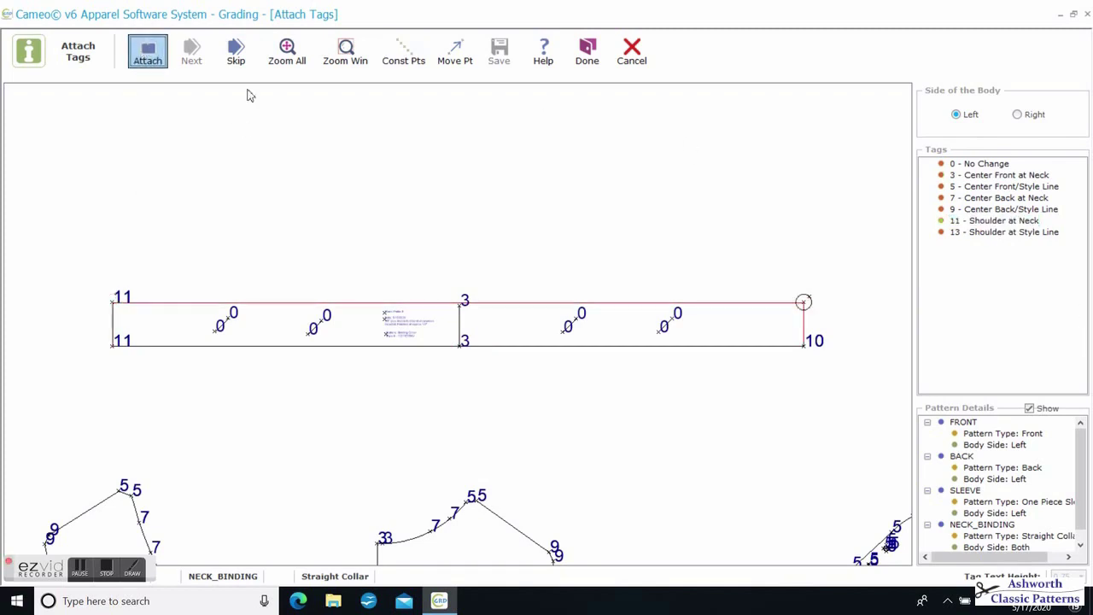
click(1017, 115)
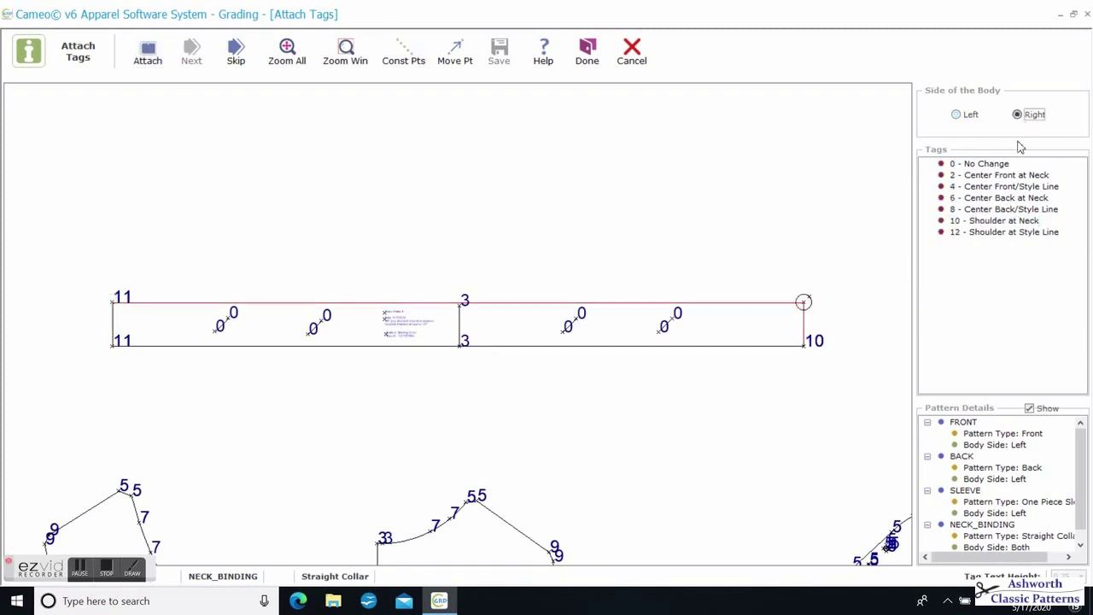
click(991, 220)
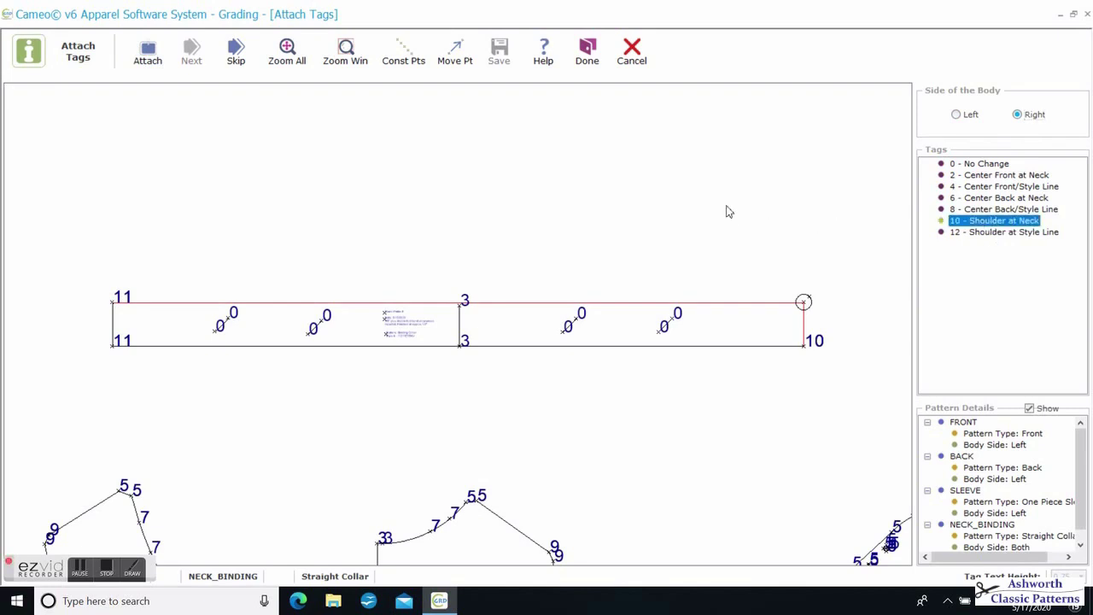
click(148, 53)
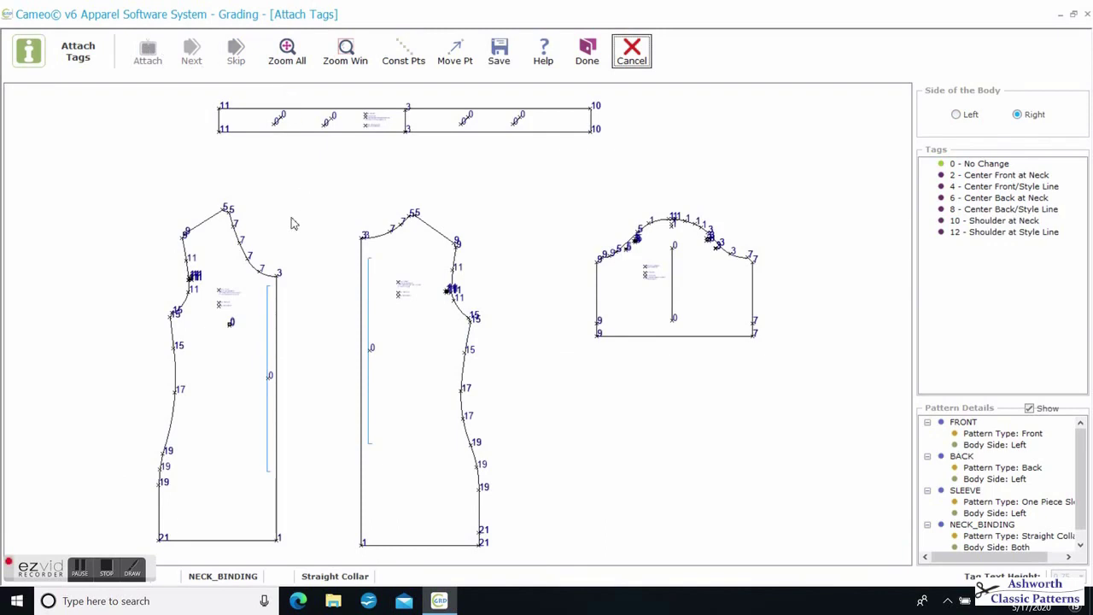
- Save the tagged style and finish attaching tags
click(499, 52)
click(693, 413)
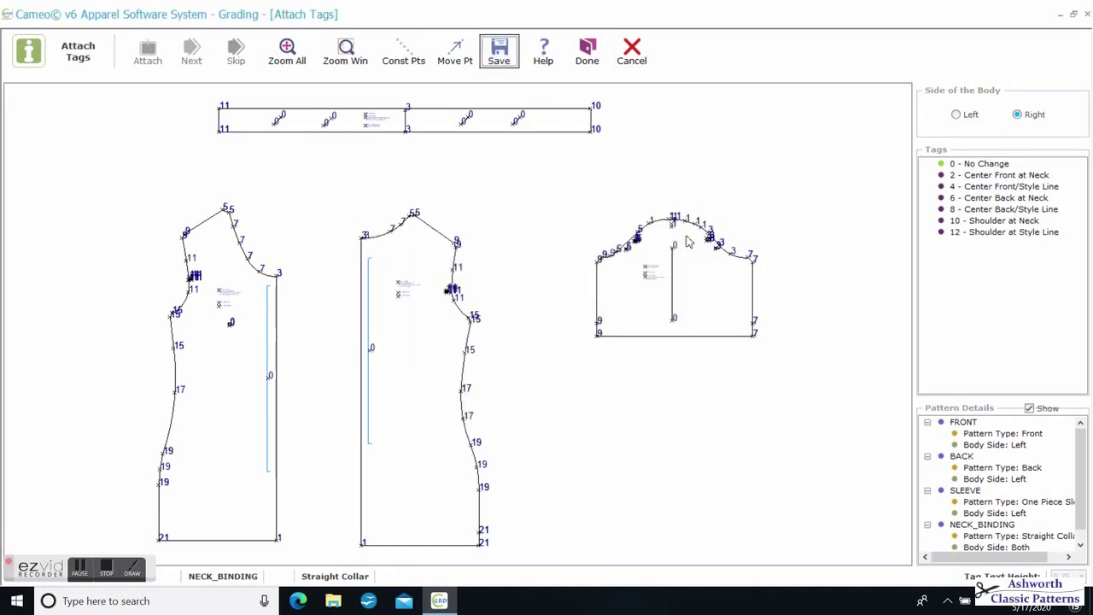
click(598, 56)
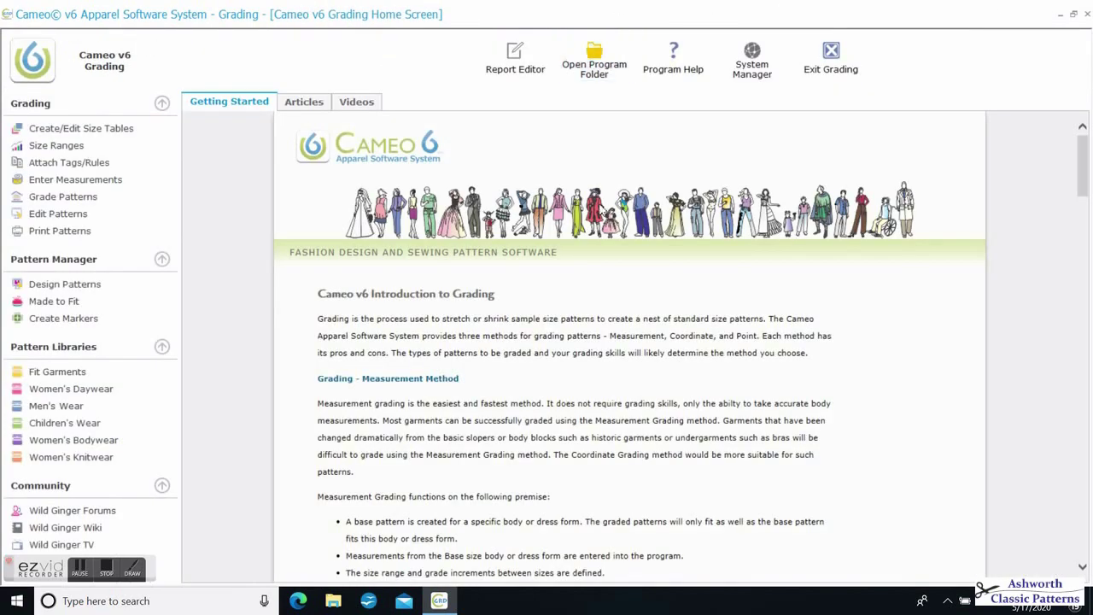
- Start grading patterns with the Measurement Grading method
click(75, 197)
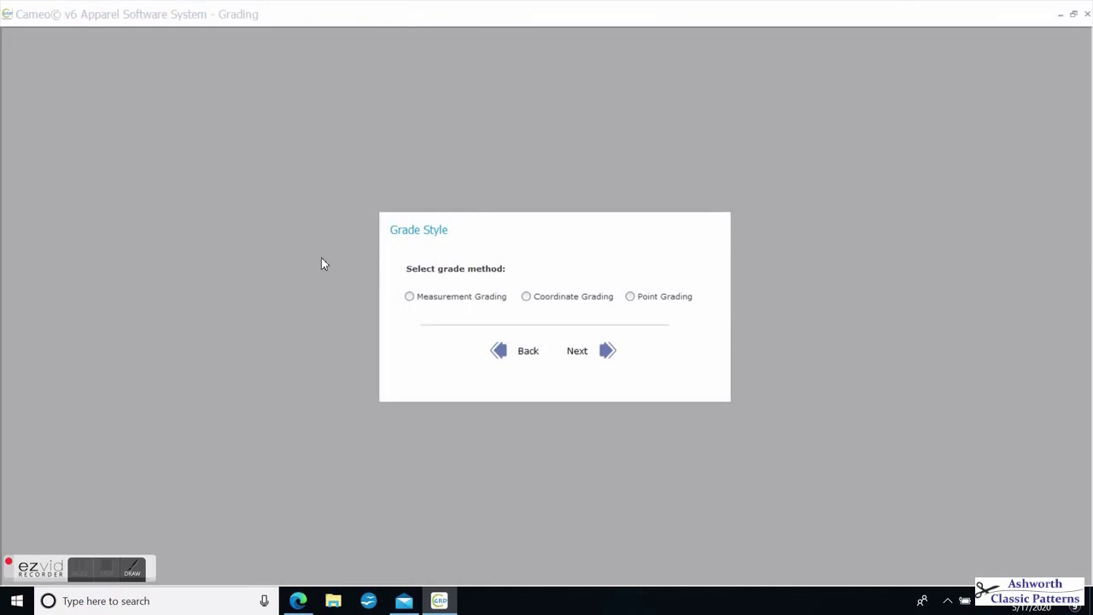
click(443, 299)
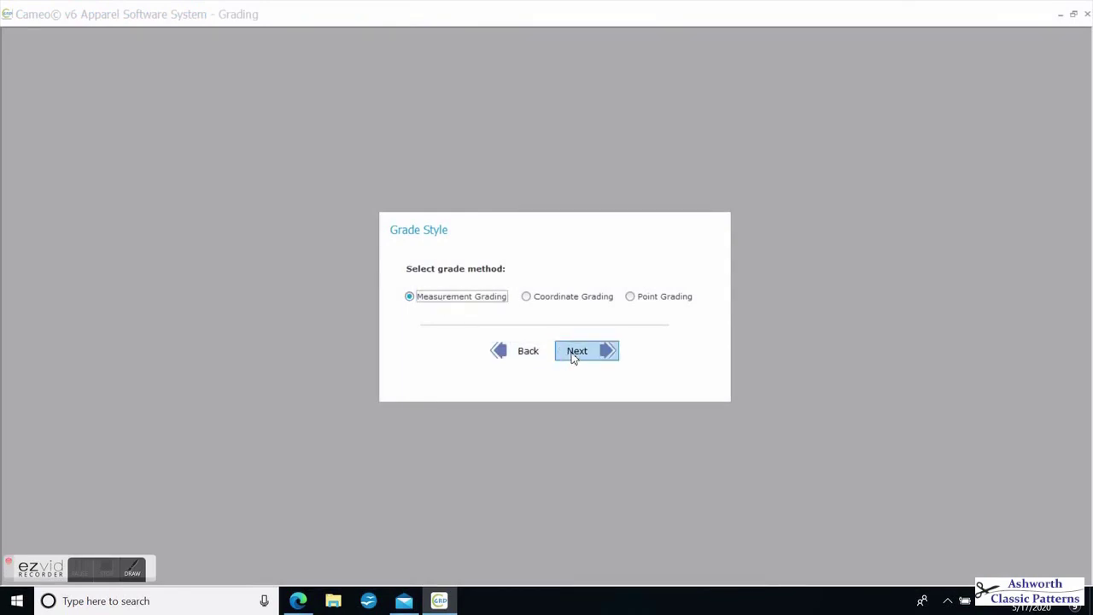
click(575, 353)
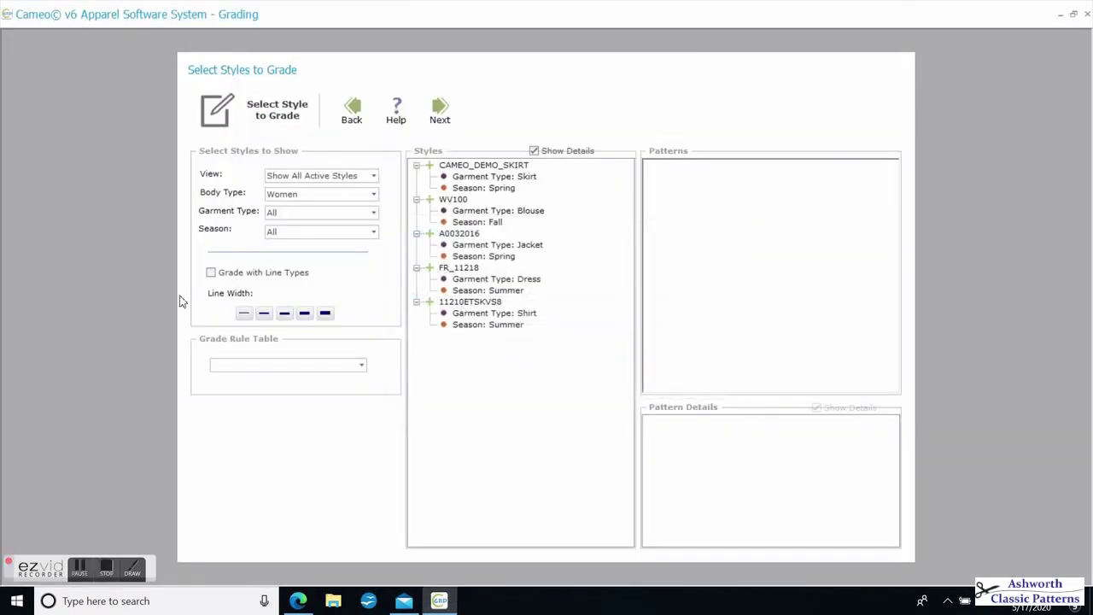
- Enable grading with line types at the thinnest line width and load style 11210ETSKVS8 with the ASHWORTH_MISSES_KNIT_TEES grade rule table
click(211, 273)
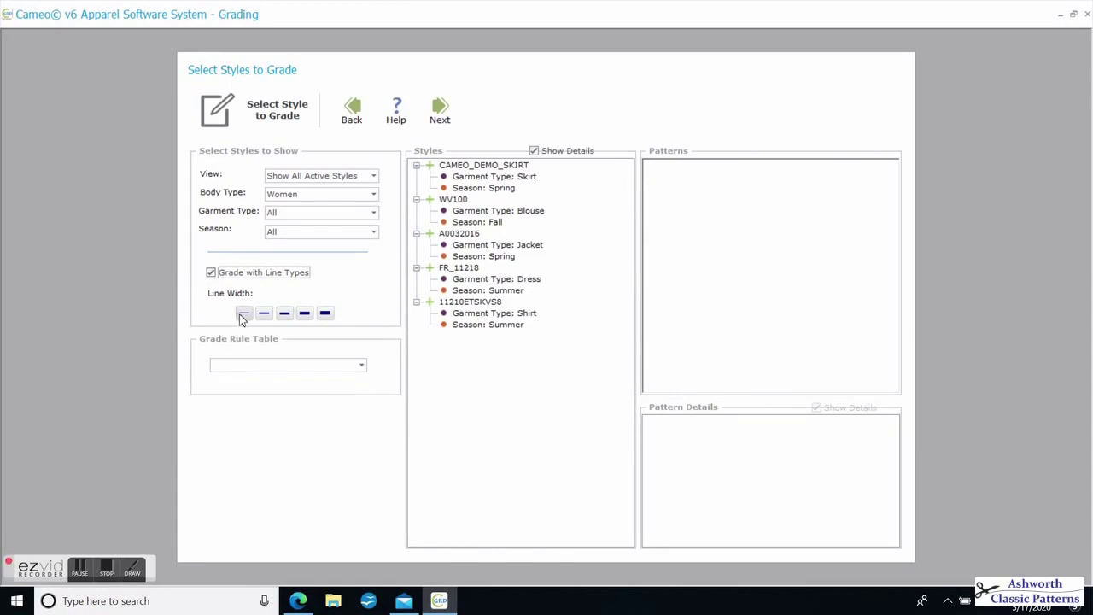
click(243, 314)
click(361, 366)
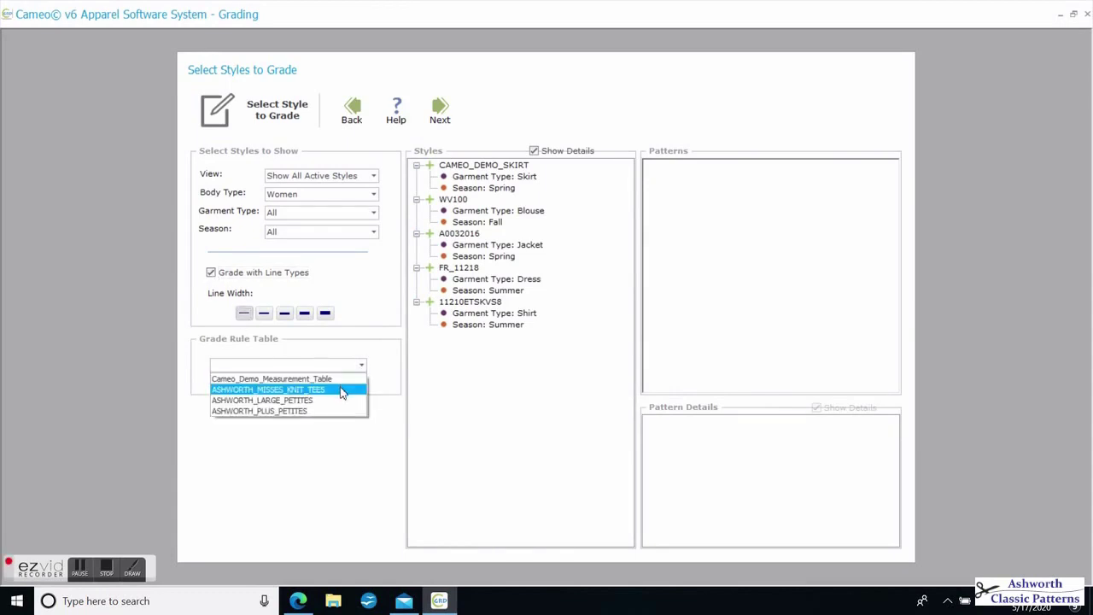
click(341, 390)
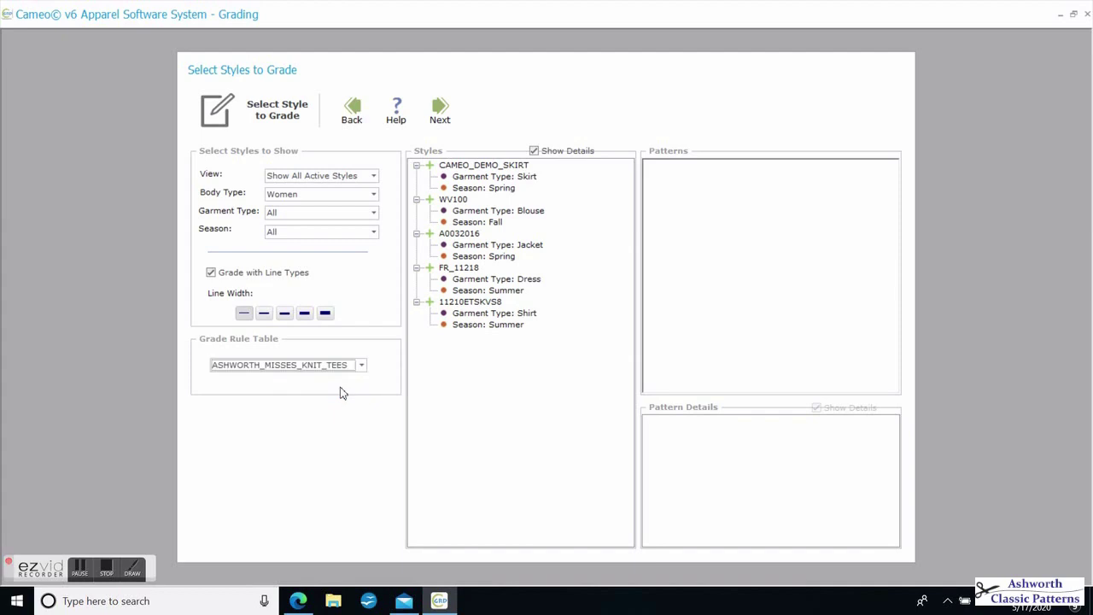
click(453, 303)
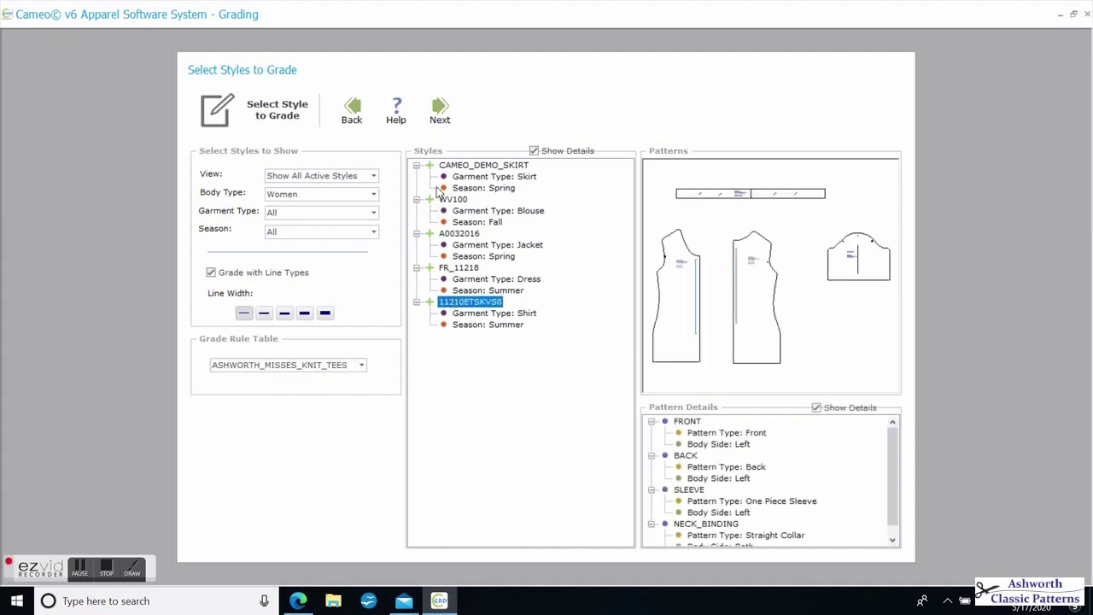
click(439, 120)
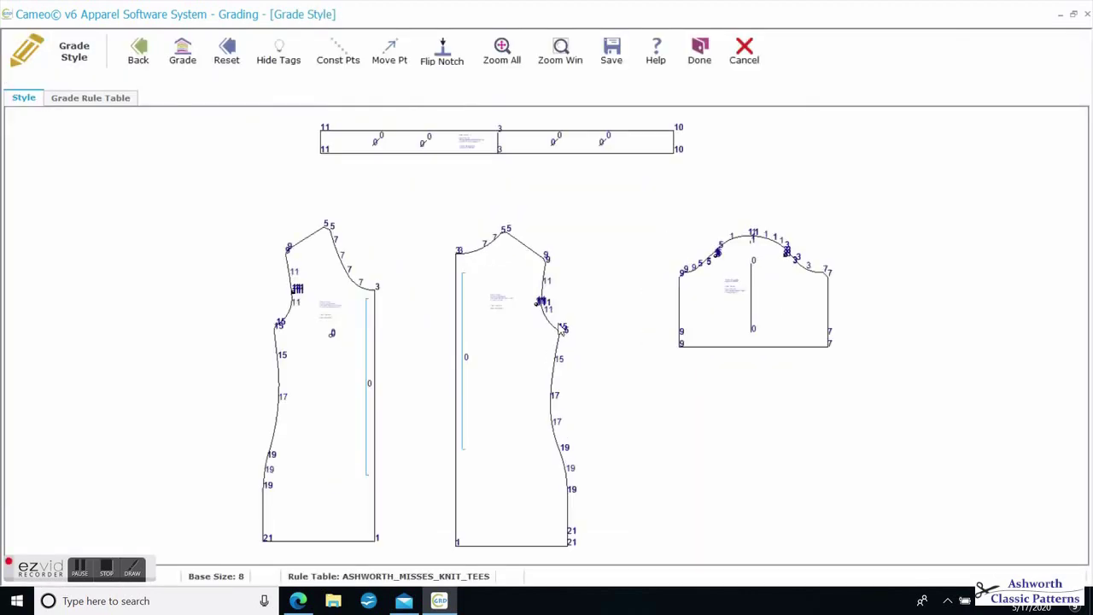
- Grade the style's pattern pieces and inspect the nested sizes, especially along the sleeve cap and its notches
click(184, 50)
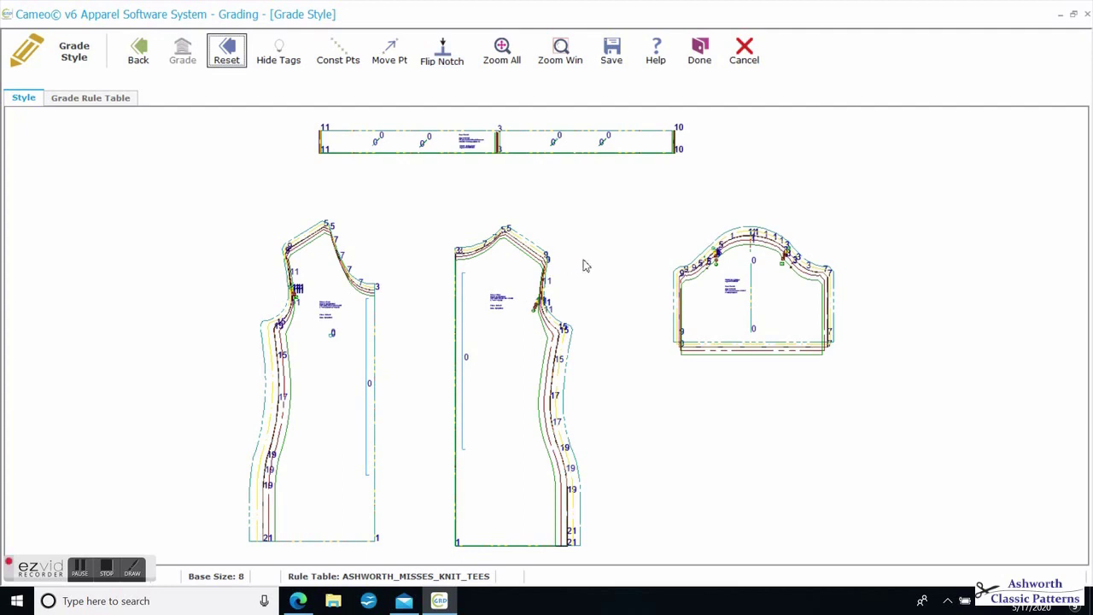
scroll(552, 340, up, 1)
scroll(531, 357, up, 1)
scroll(516, 360, up, 1)
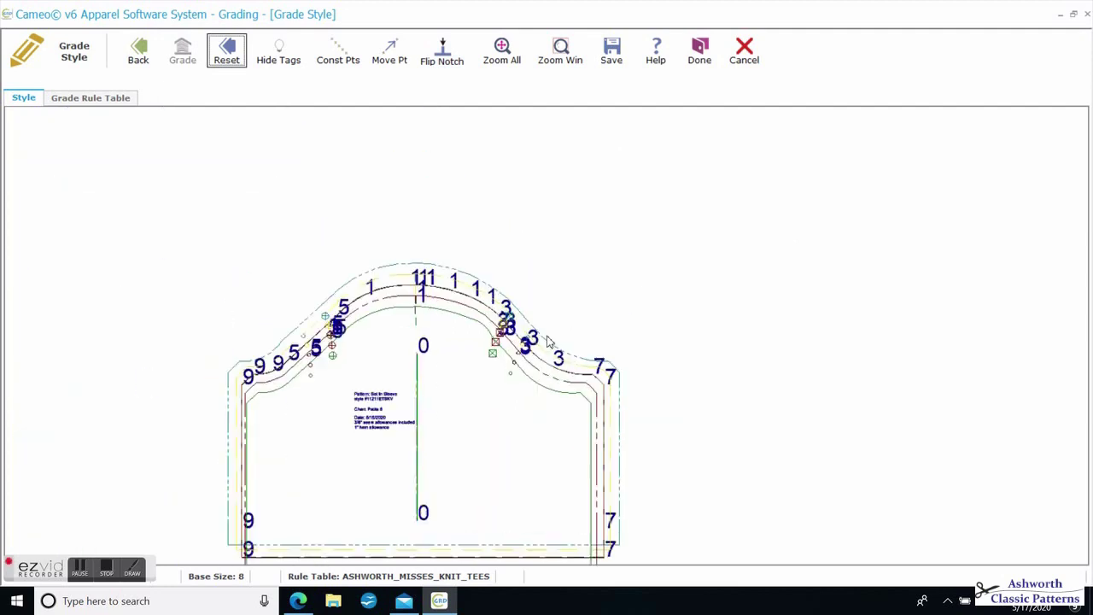
scroll(540, 338, up, 2)
scroll(423, 339, up, 1)
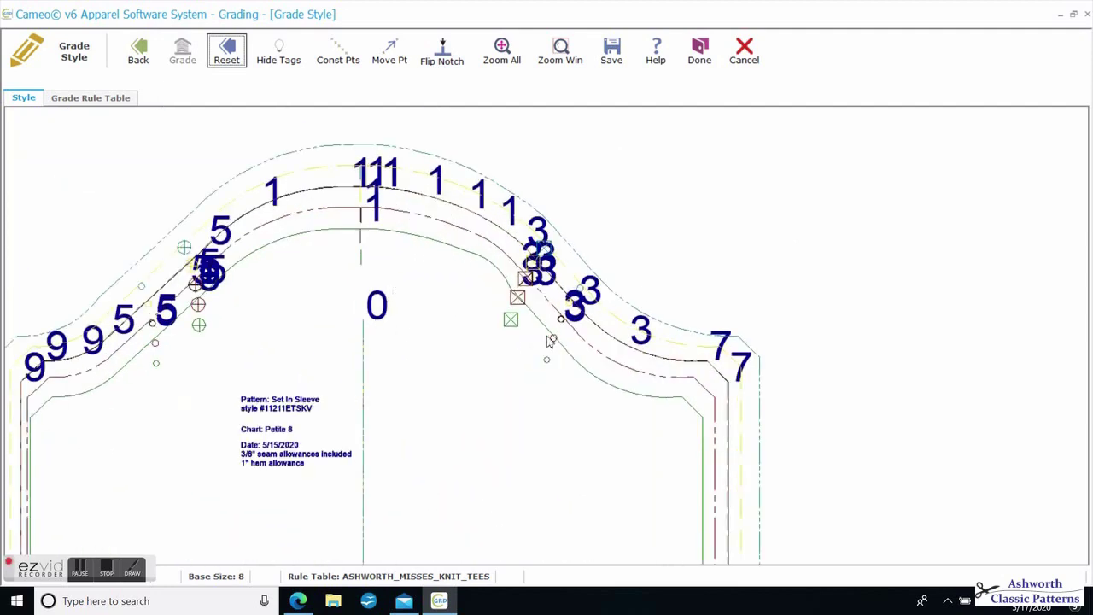
scroll(495, 367, down, 4)
scroll(528, 351, down, 5)
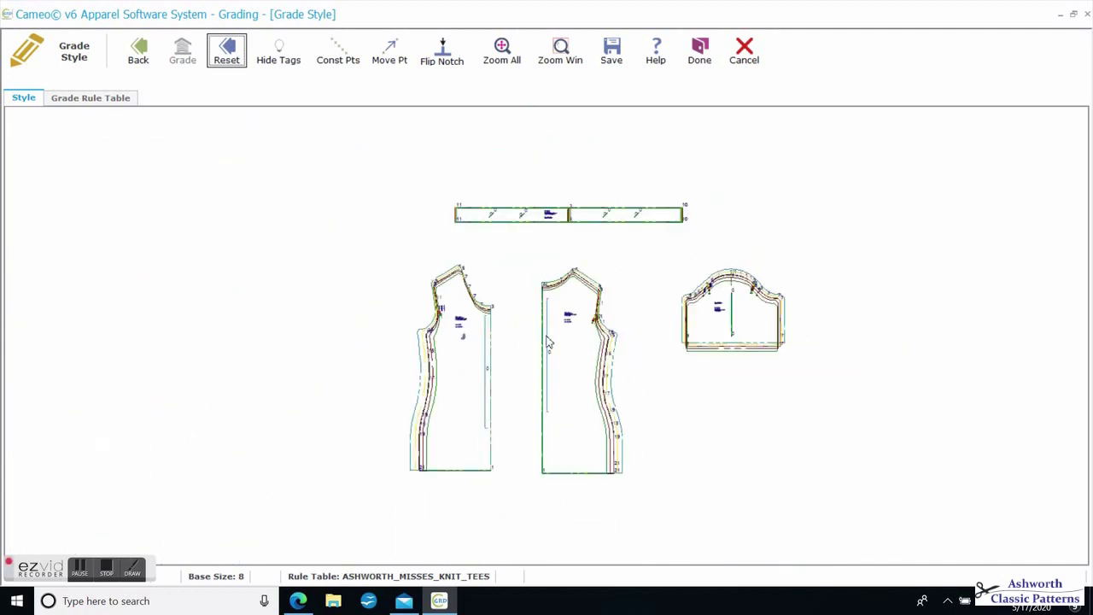
scroll(548, 342, up, 3)
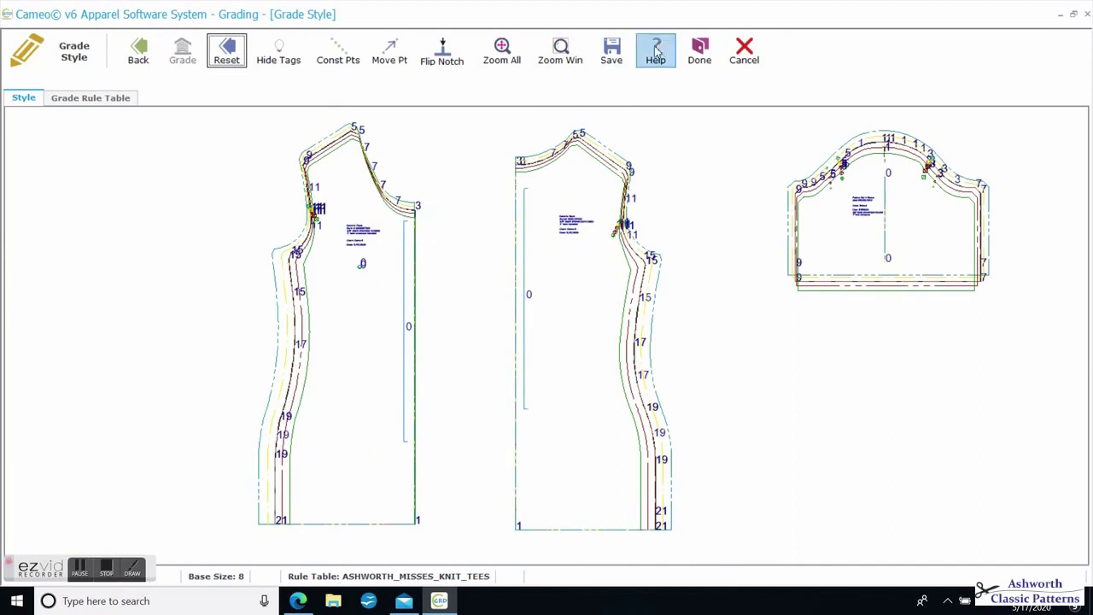
- Save the graded style and finish the grading session
click(621, 53)
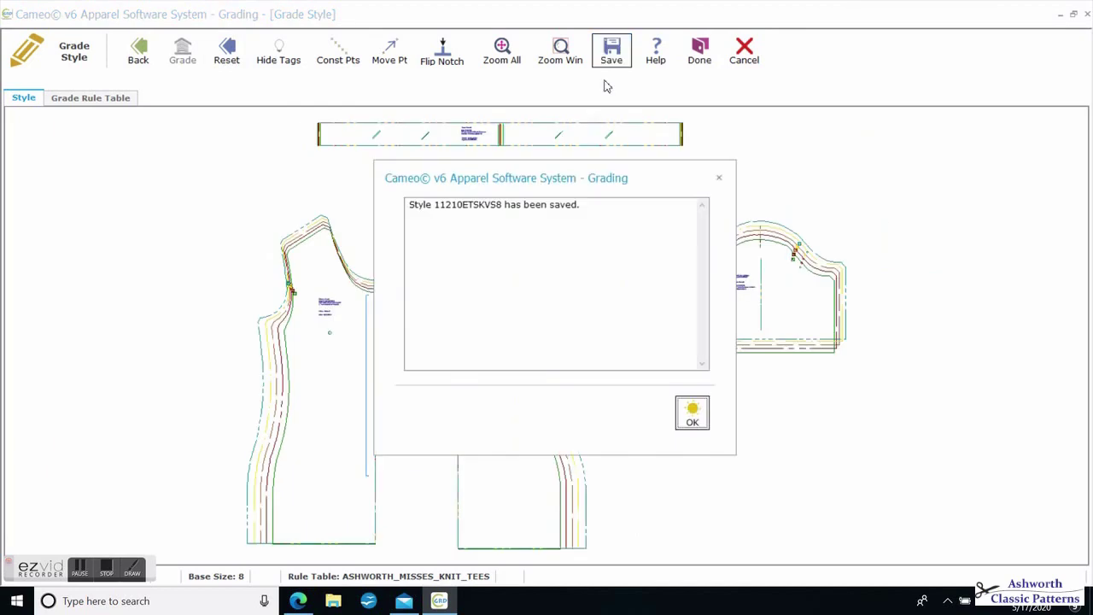
click(691, 415)
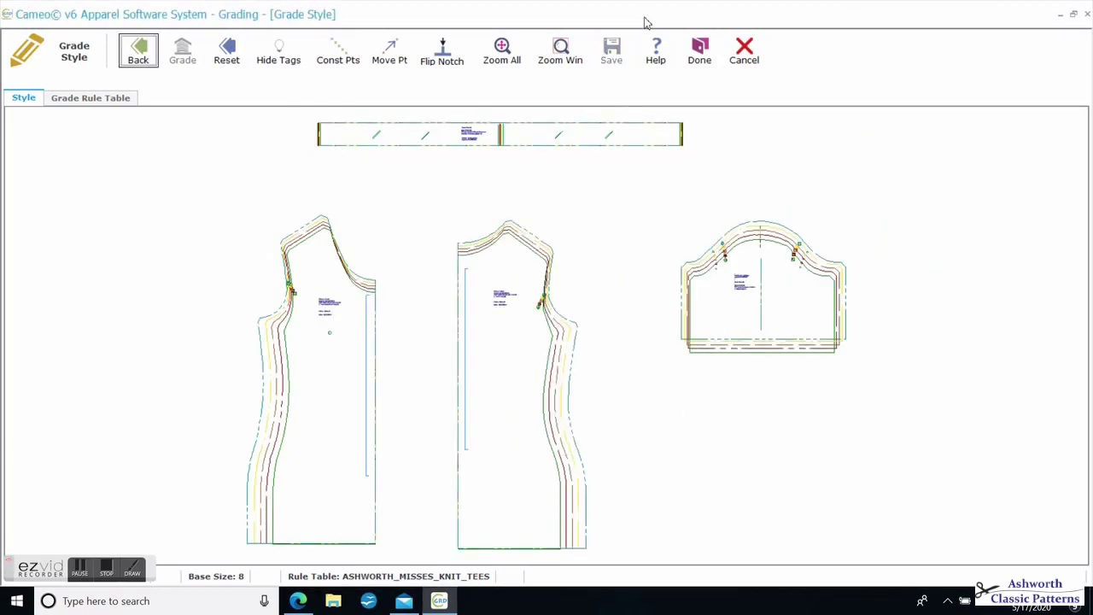
click(700, 51)
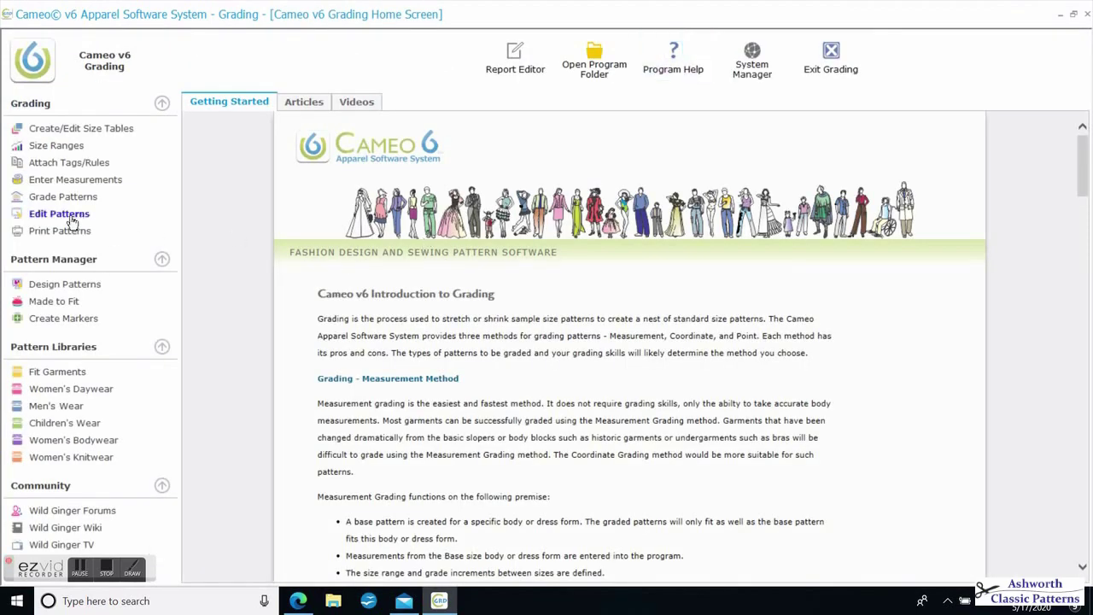
- Open the graded style 11210ETSKVS8 for pattern editing
click(73, 220)
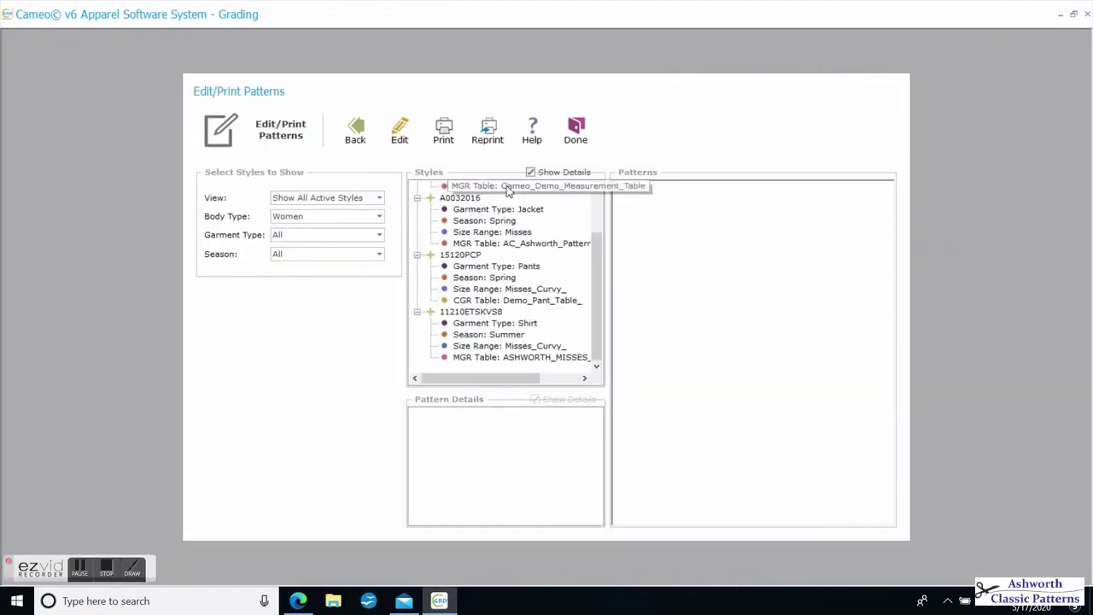
click(472, 311)
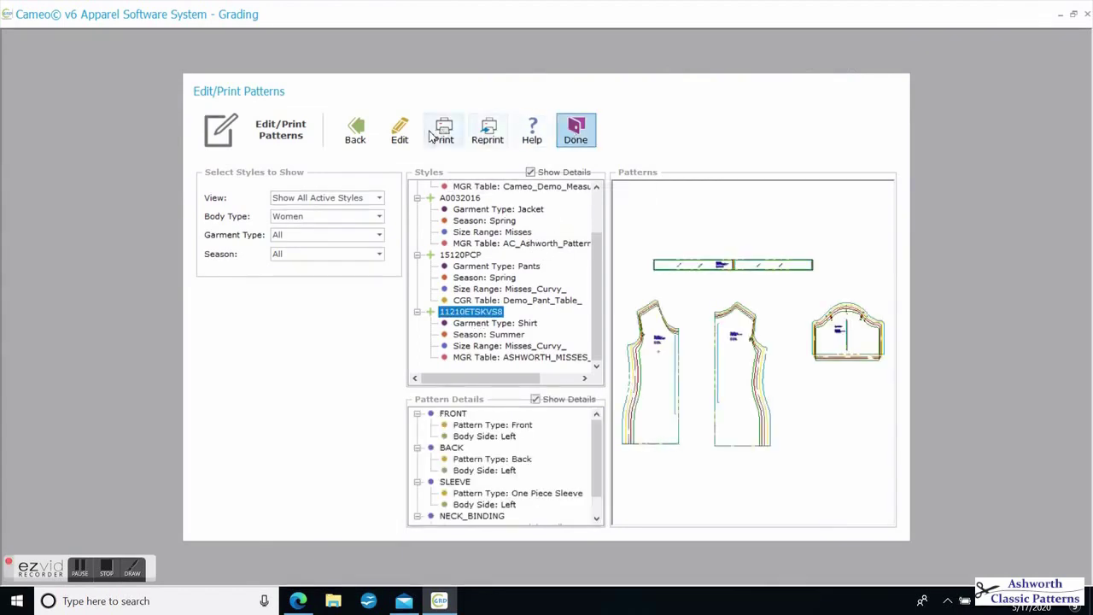
click(401, 134)
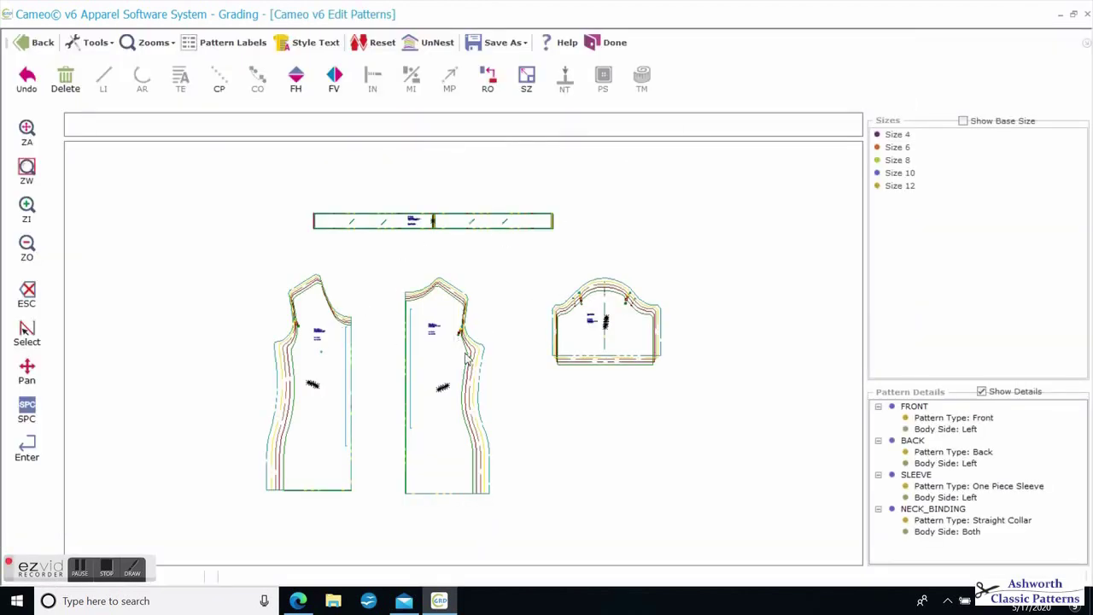
- Isolate Size 4 and show the base size with it to compare their sleeve cap curves
scroll(493, 361, up, 4)
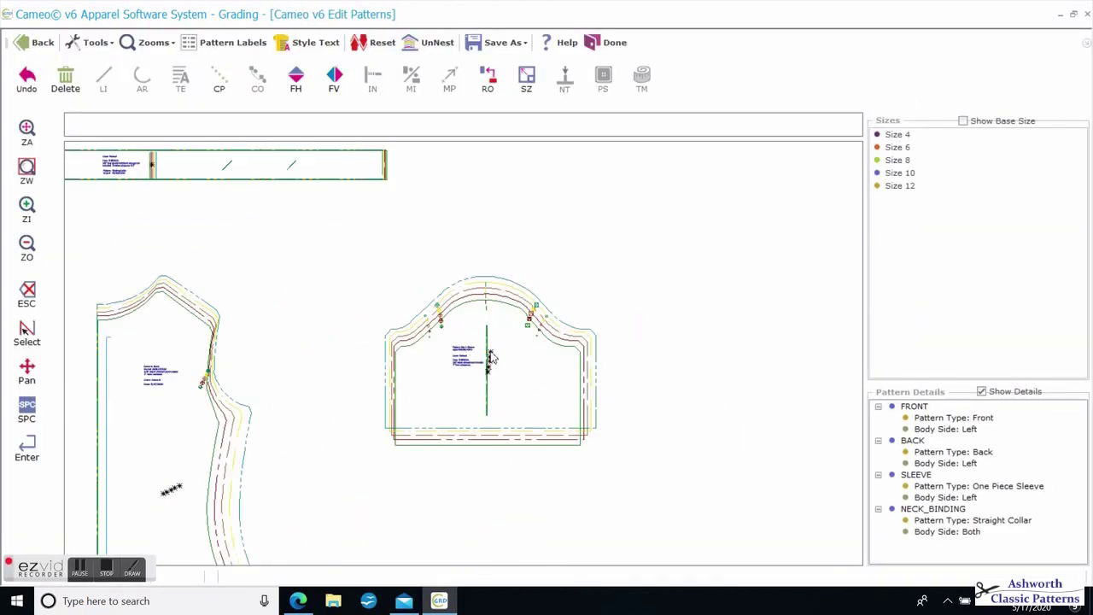
scroll(478, 357, up, 2)
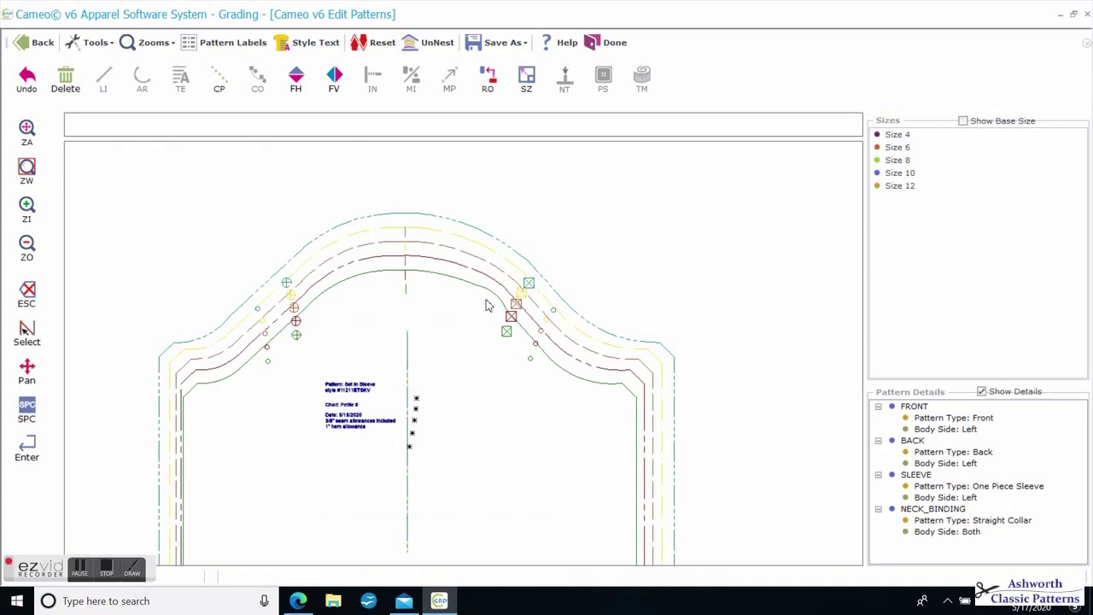
click(893, 136)
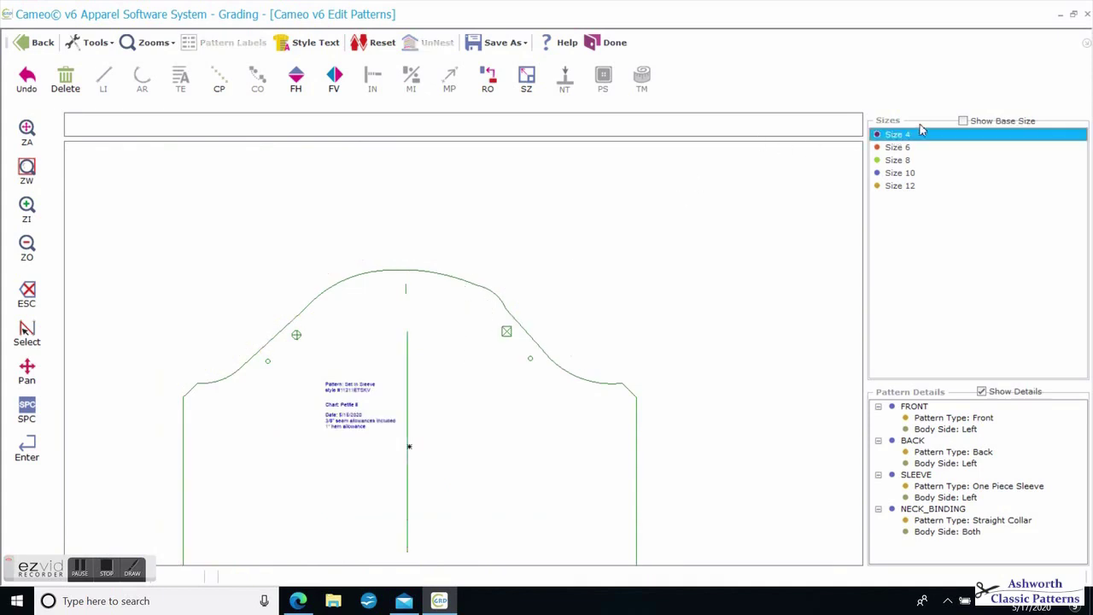
click(963, 121)
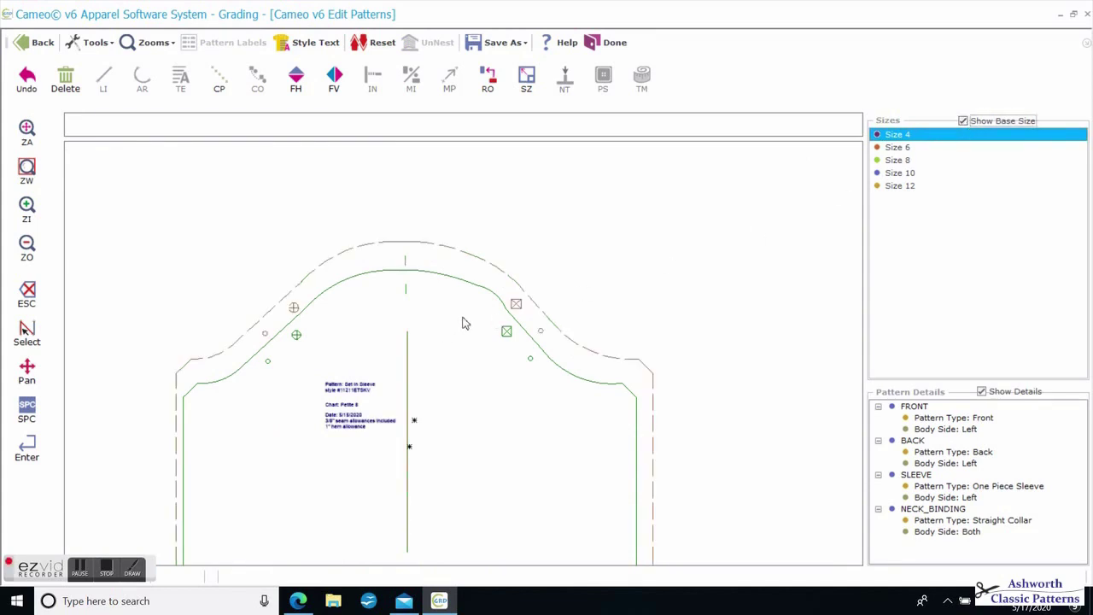
- Smooth the Size 4 sleeve's cap by moving the curve point above the square notch slightly inward twice with Move Point
scroll(510, 312, up, 3)
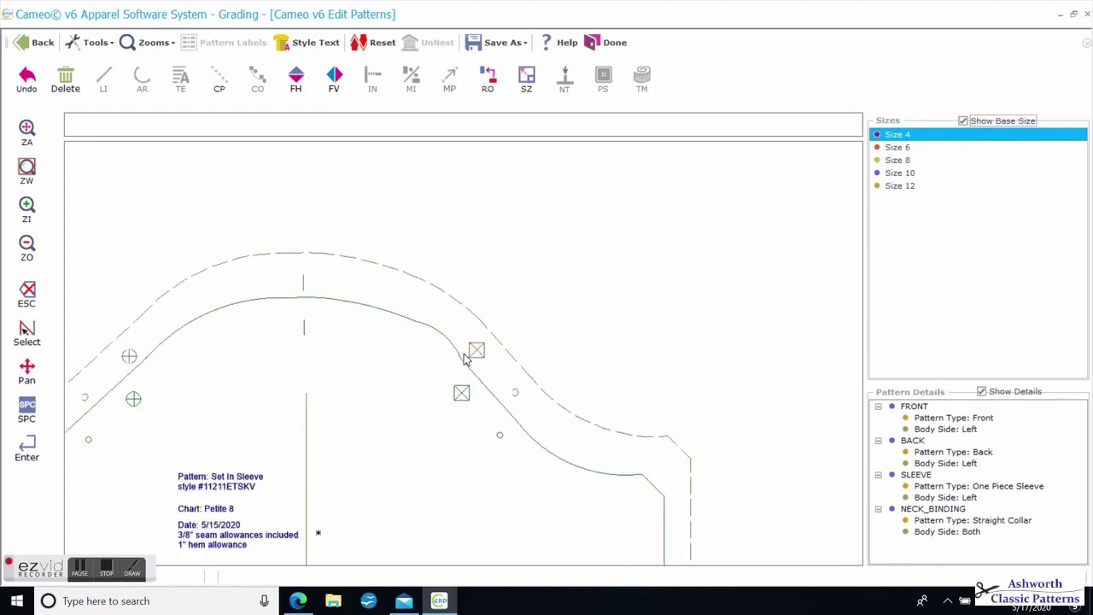
click(916, 474)
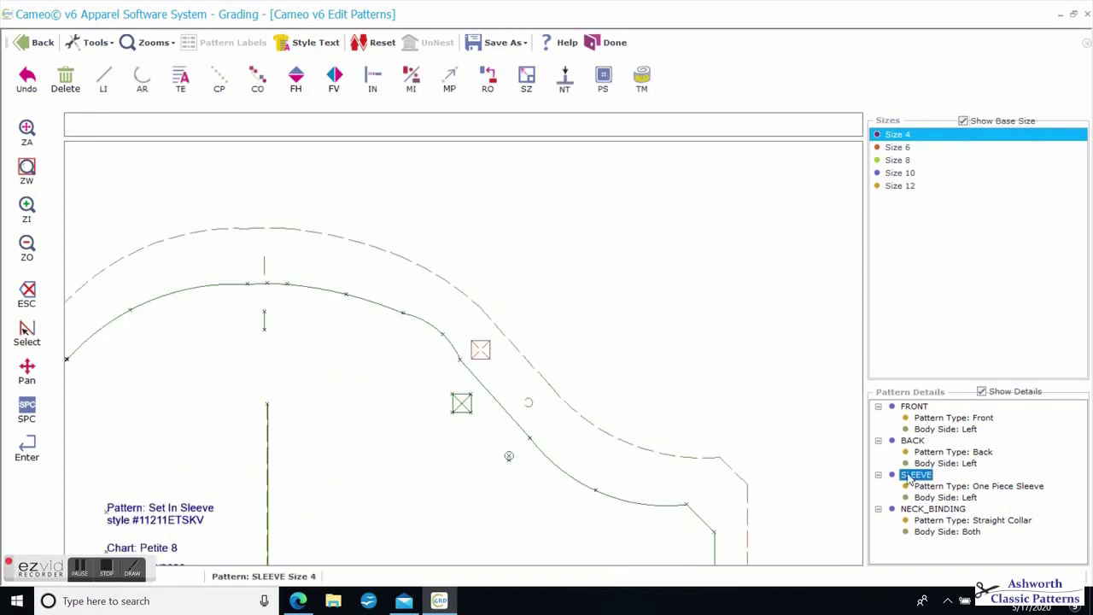
click(448, 76)
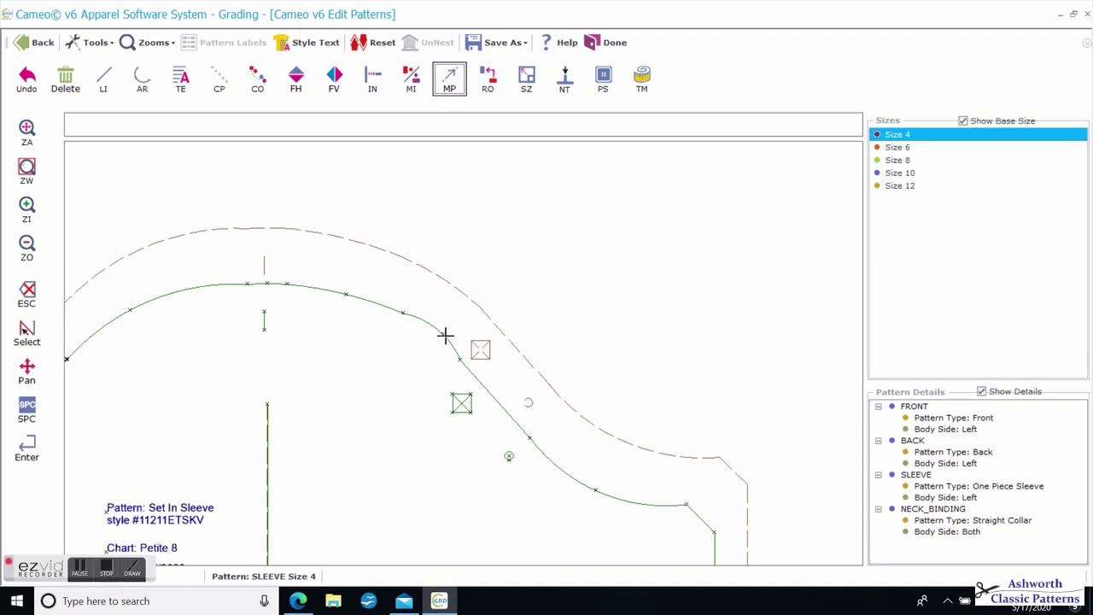
click(444, 336)
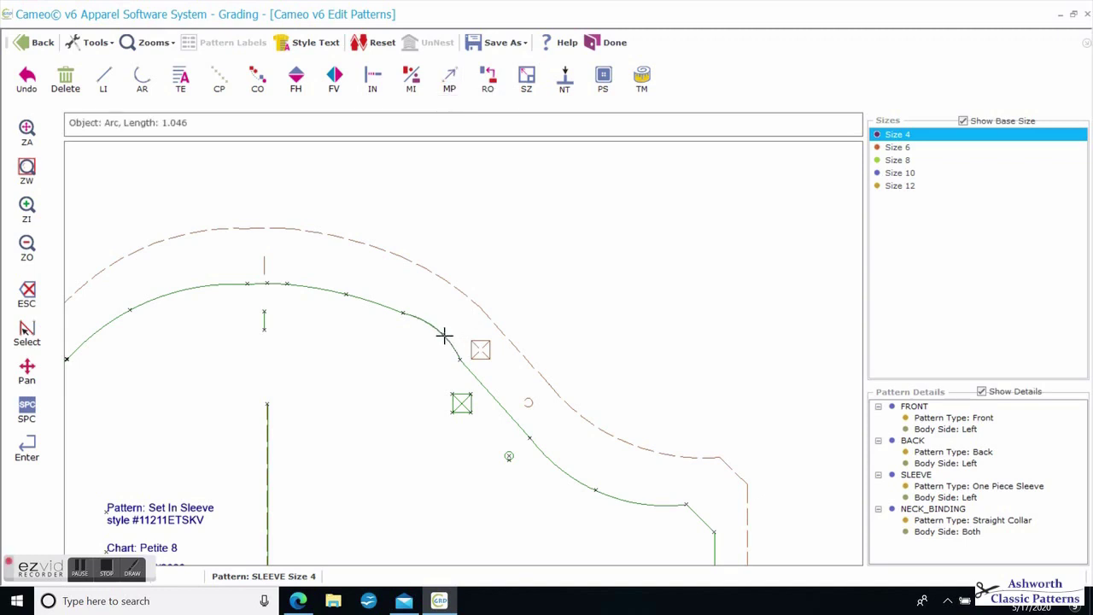
click(443, 339)
click(449, 78)
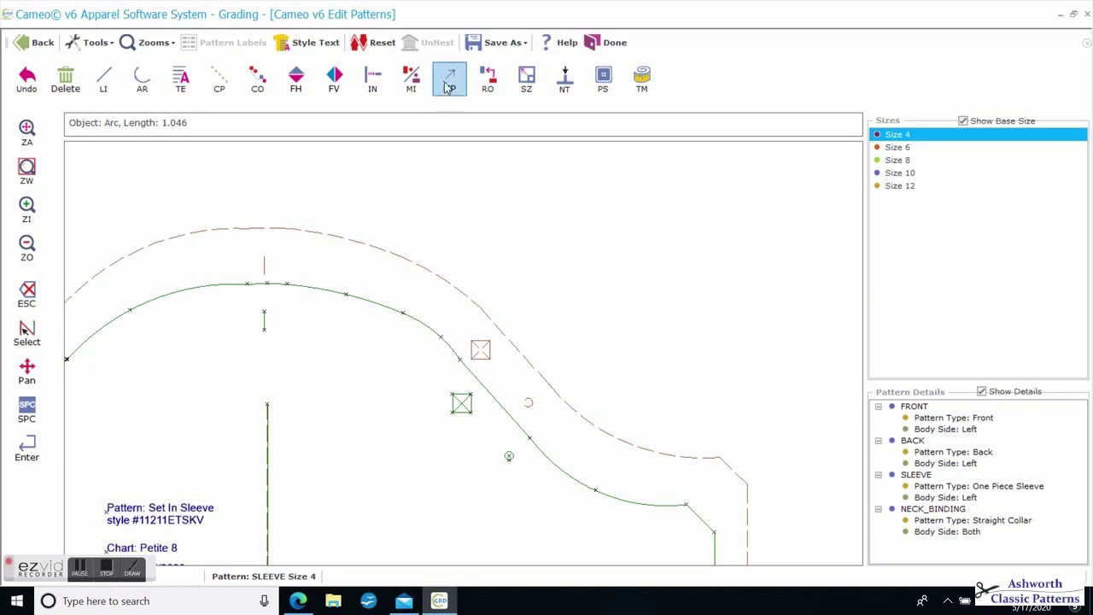
click(442, 339)
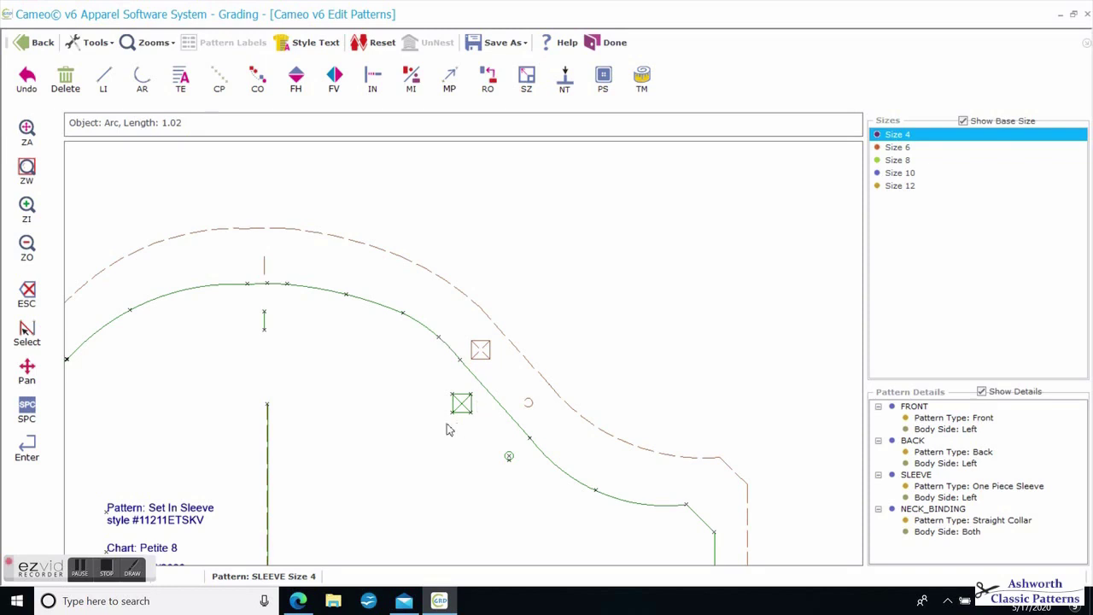
- Move the lowest armhole point of the Size 4 Back outward and slightly up to round the armhole like the base size
scroll(468, 359, down, 2)
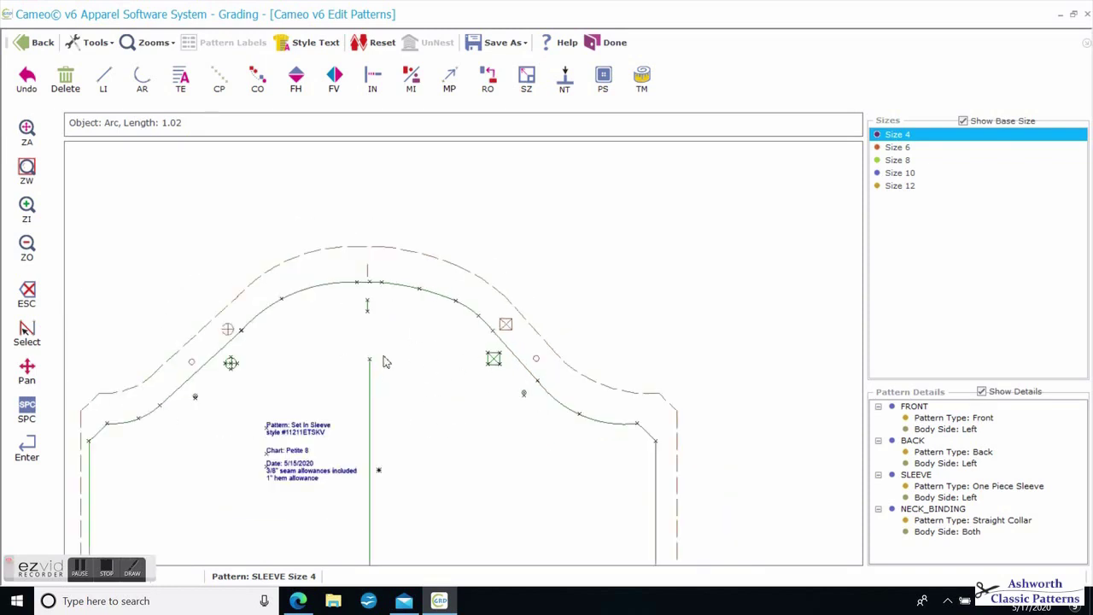
scroll(384, 362, down, 3)
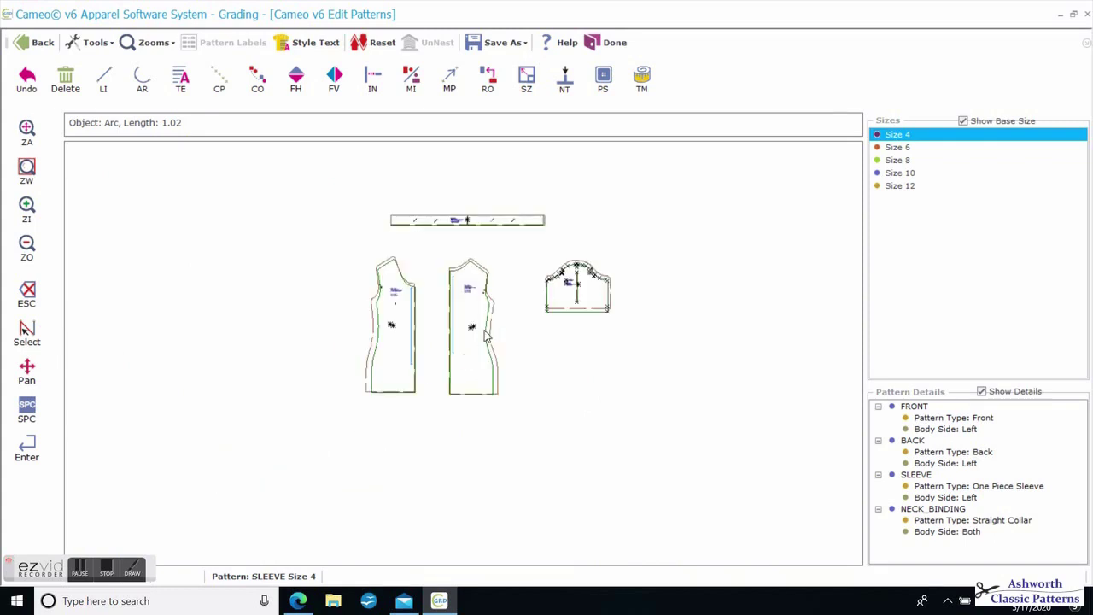
scroll(466, 359, up, 4)
scroll(464, 356, up, 2)
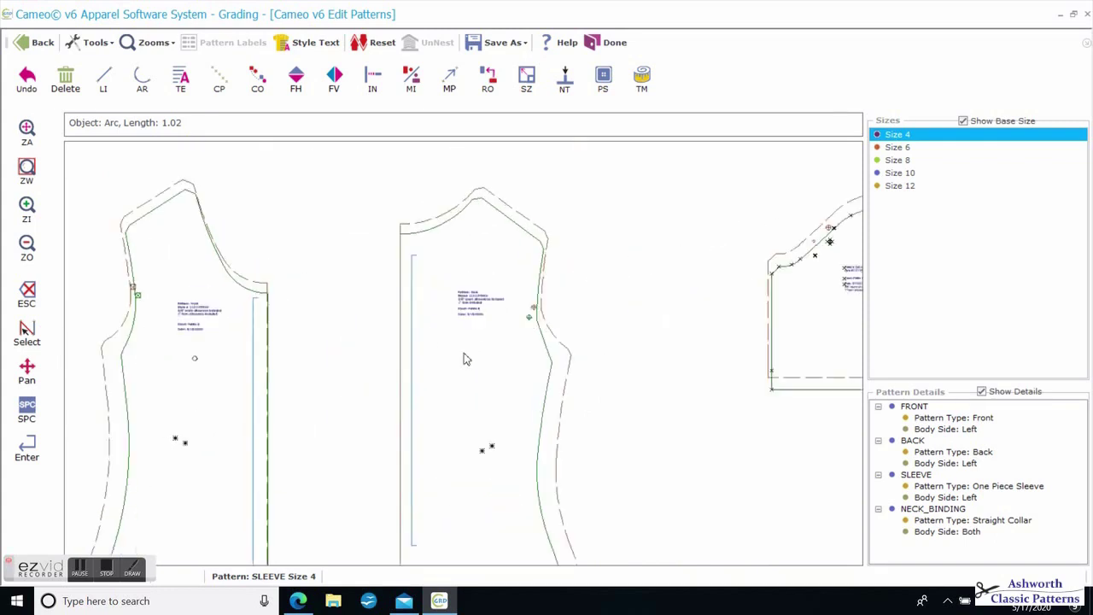
scroll(547, 340, up, 1)
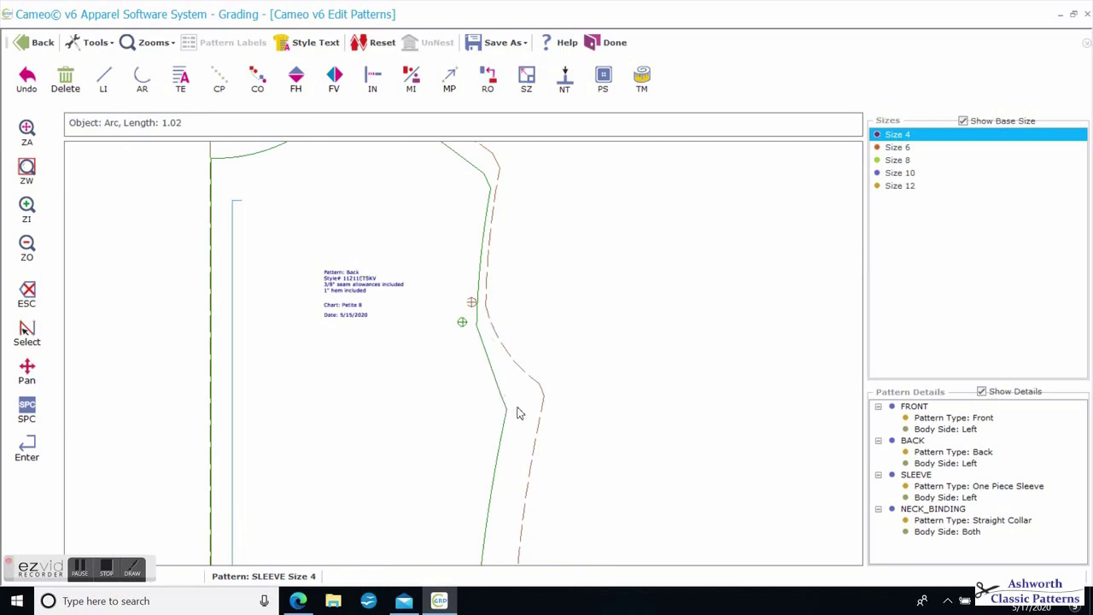
click(911, 442)
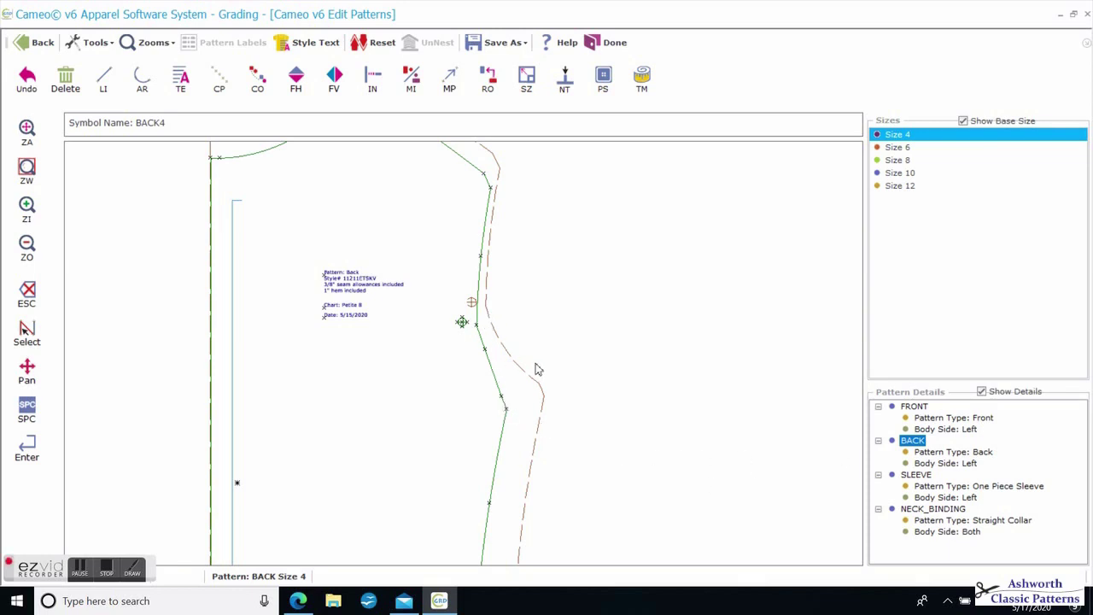
click(450, 78)
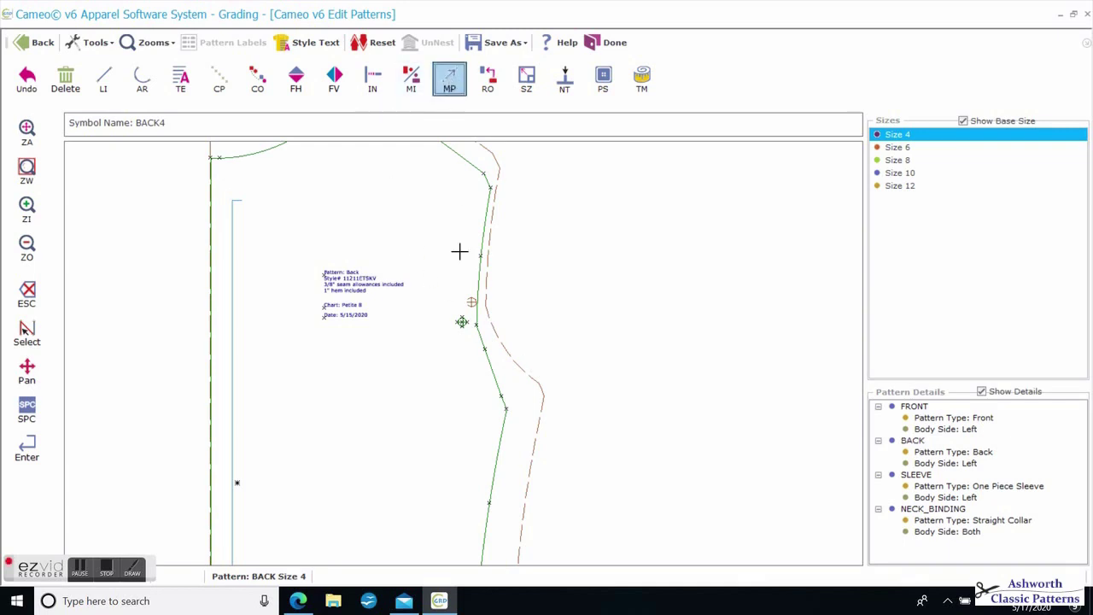
click(503, 396)
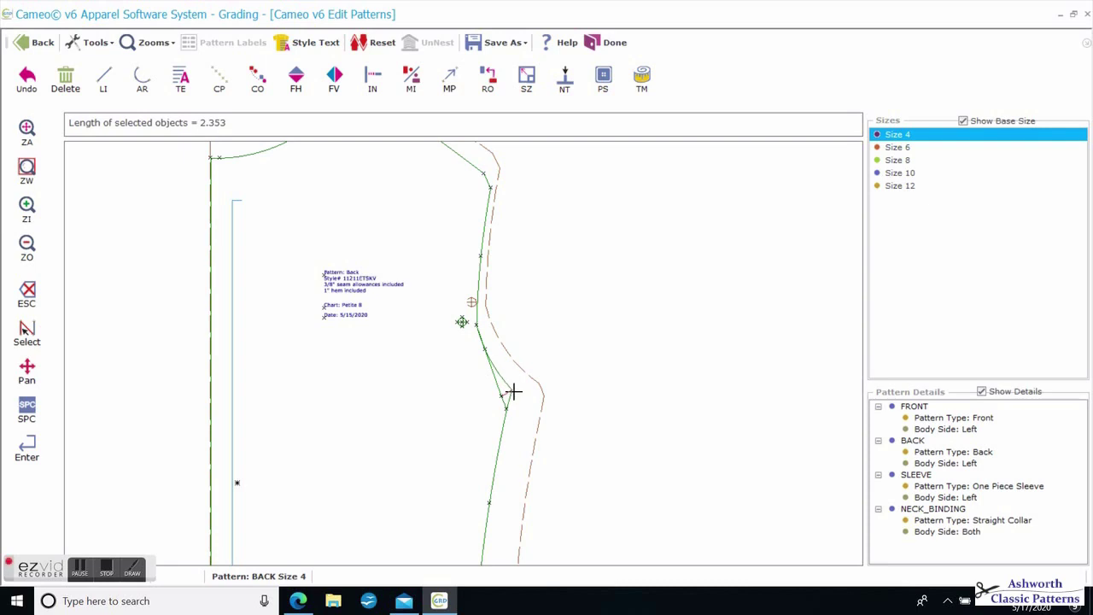
click(513, 391)
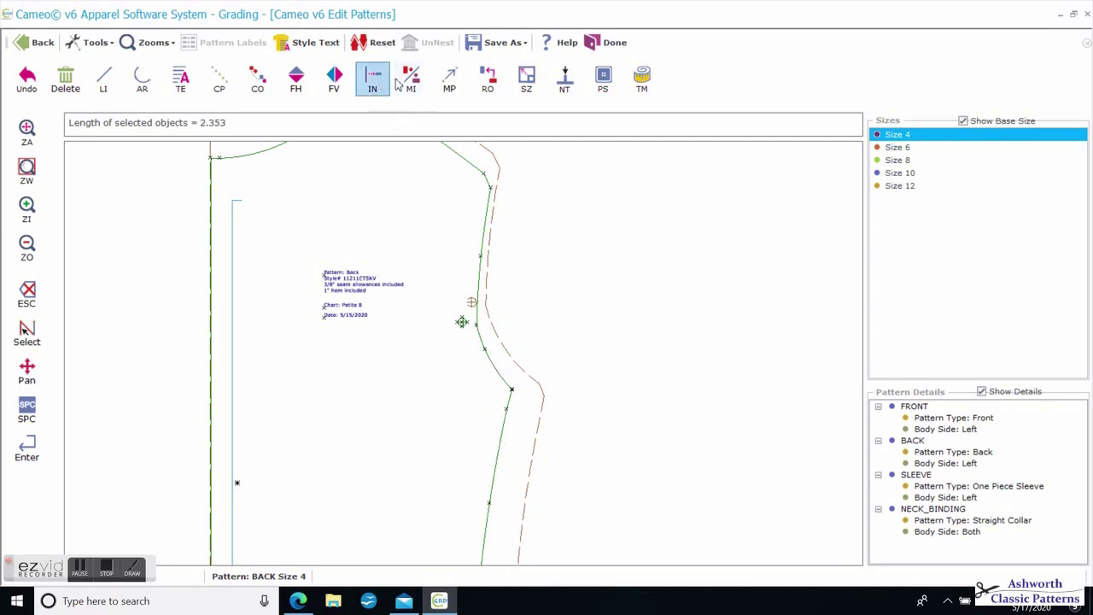
- Move the underarm point at the upper end of the Size 4 Back's side seam outward
click(449, 79)
click(509, 412)
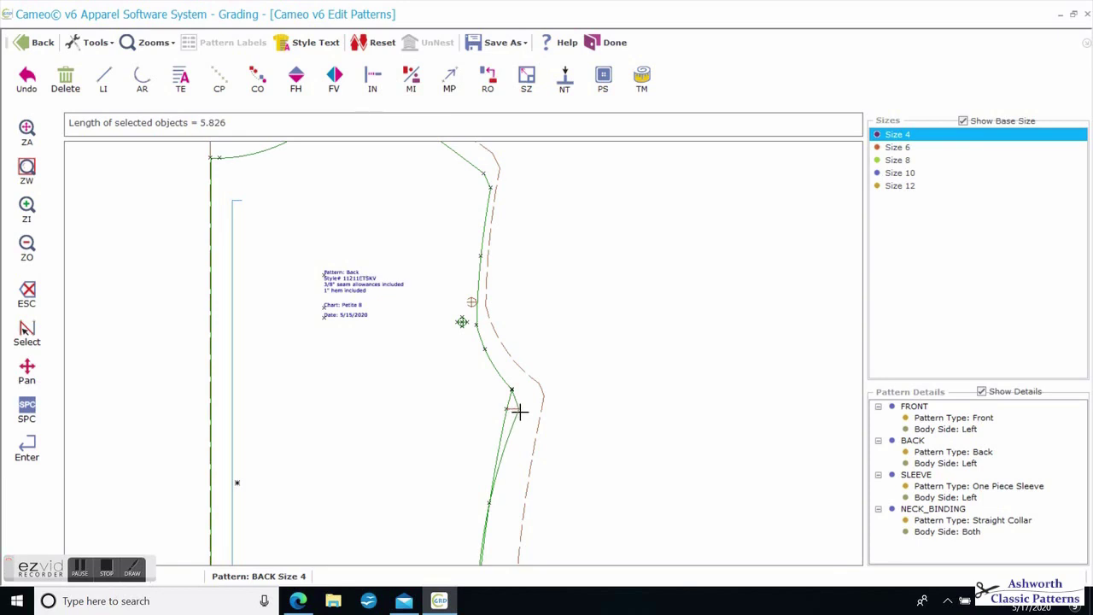
click(519, 411)
- Move the lowest armhole point of the Size 4 Front outward and slightly up to follow the base size's armhole curve
scroll(390, 394, down, 3)
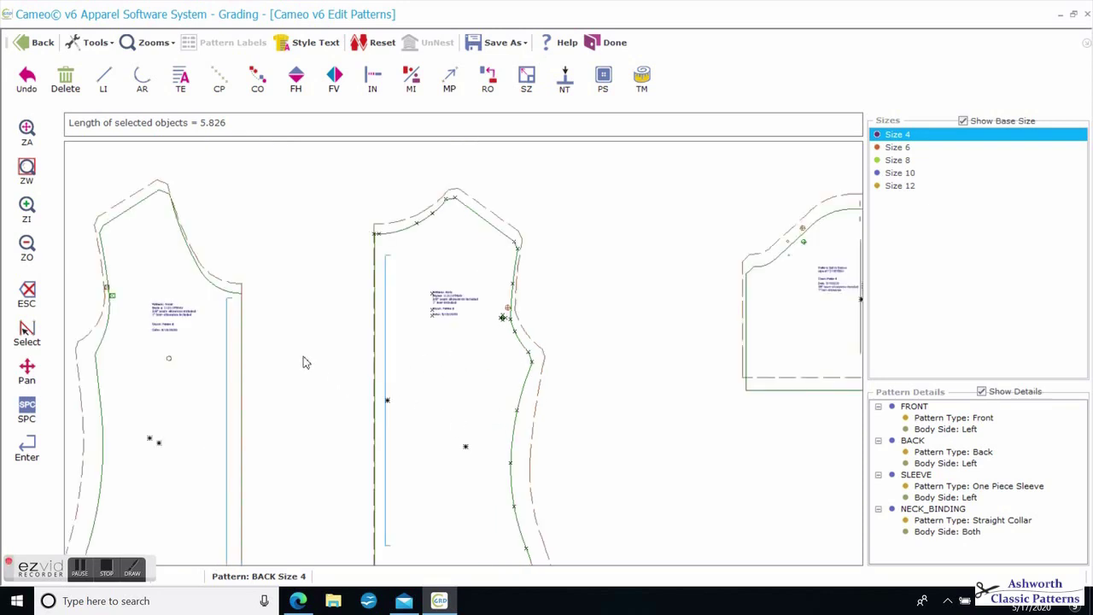
scroll(303, 358, down, 2)
scroll(397, 386, up, 3)
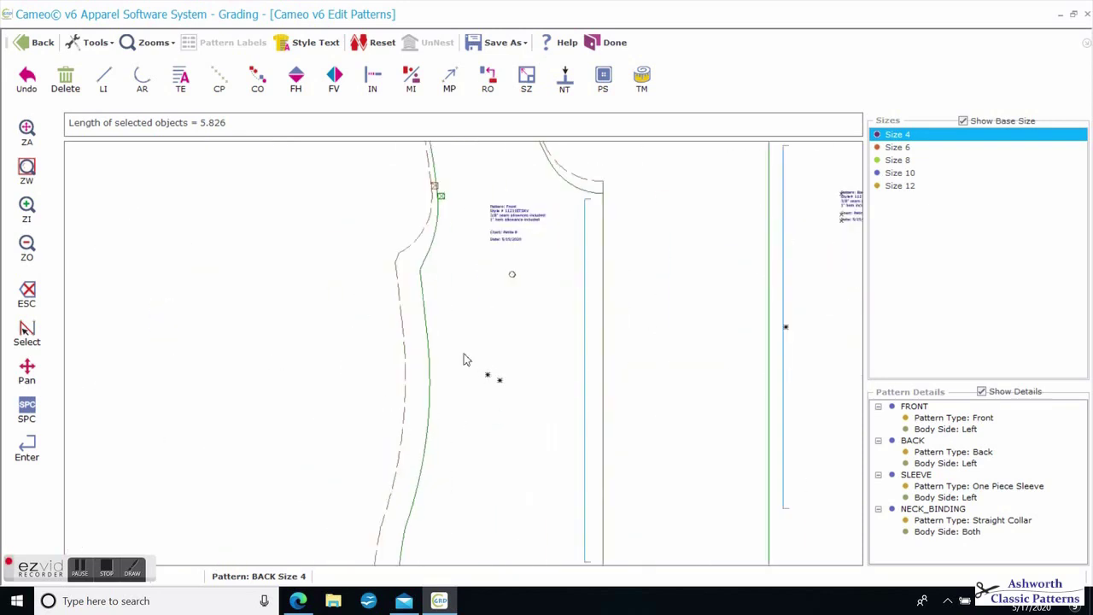
click(912, 406)
scroll(474, 346, up, 2)
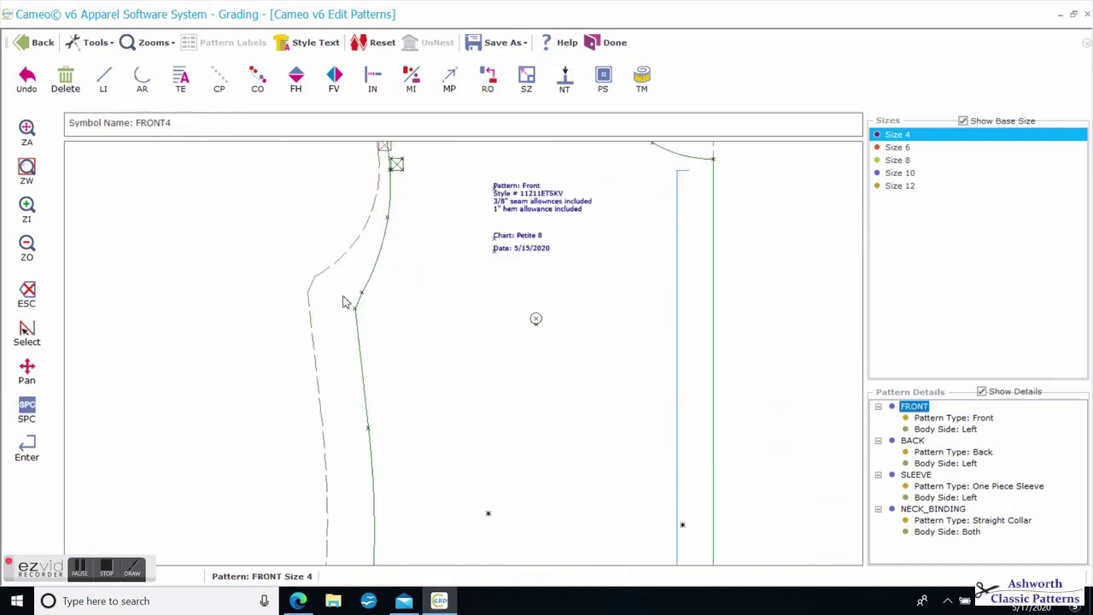
click(449, 79)
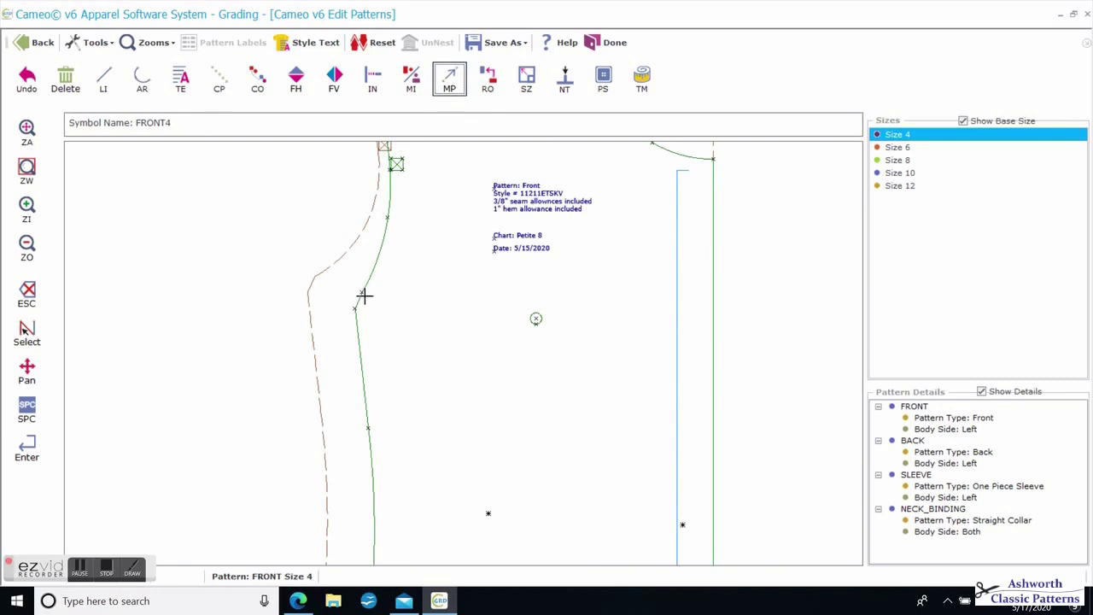
click(364, 296)
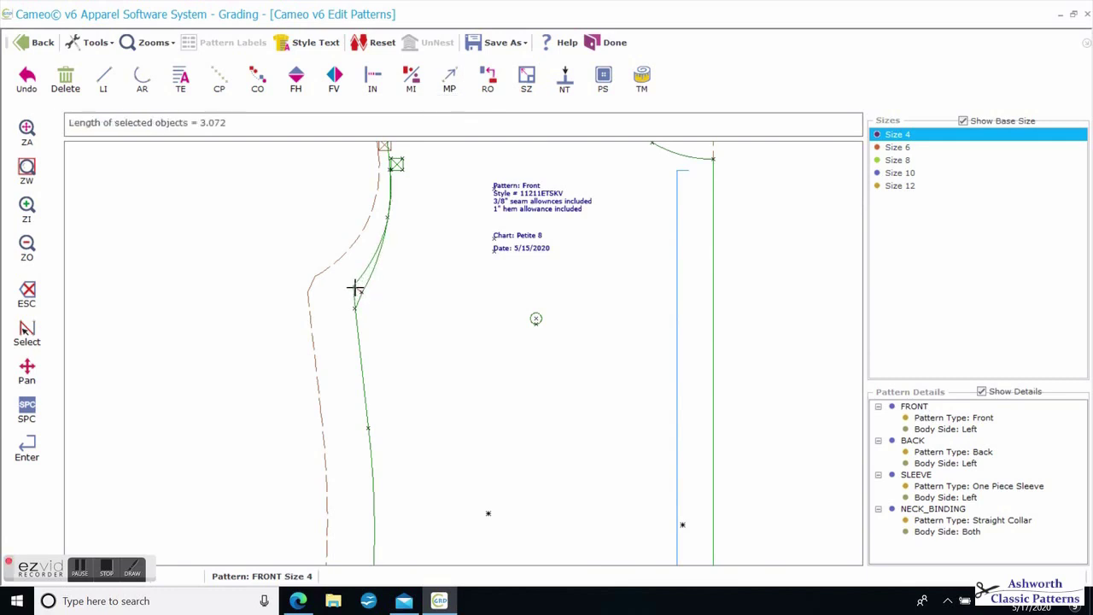
click(356, 288)
- Move the underarm point at the upper end of the Size 4 Front's side seam outward
click(450, 81)
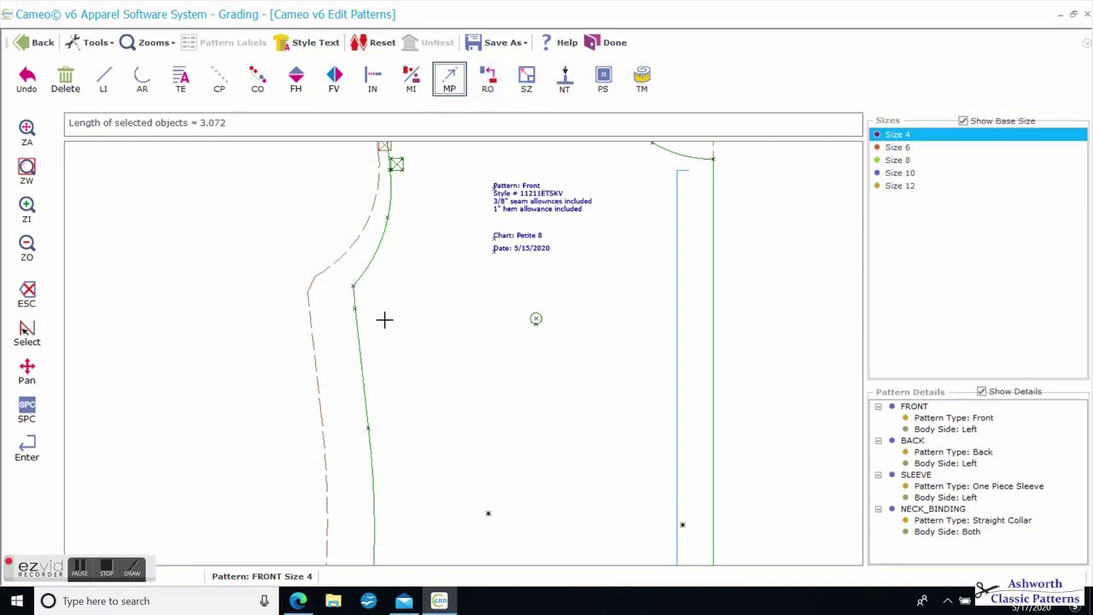
click(357, 310)
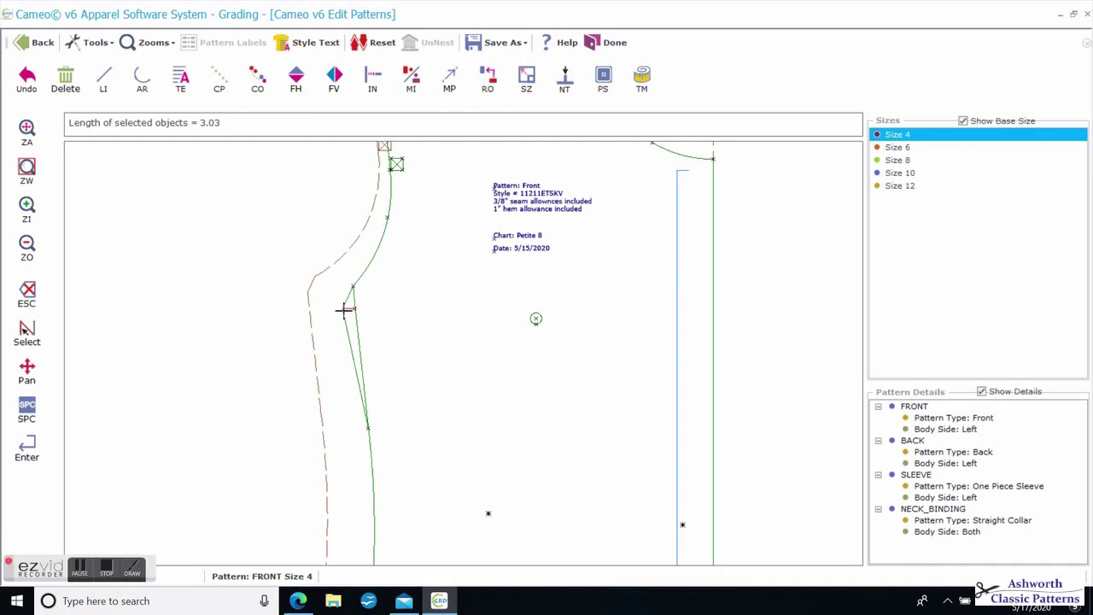
click(342, 310)
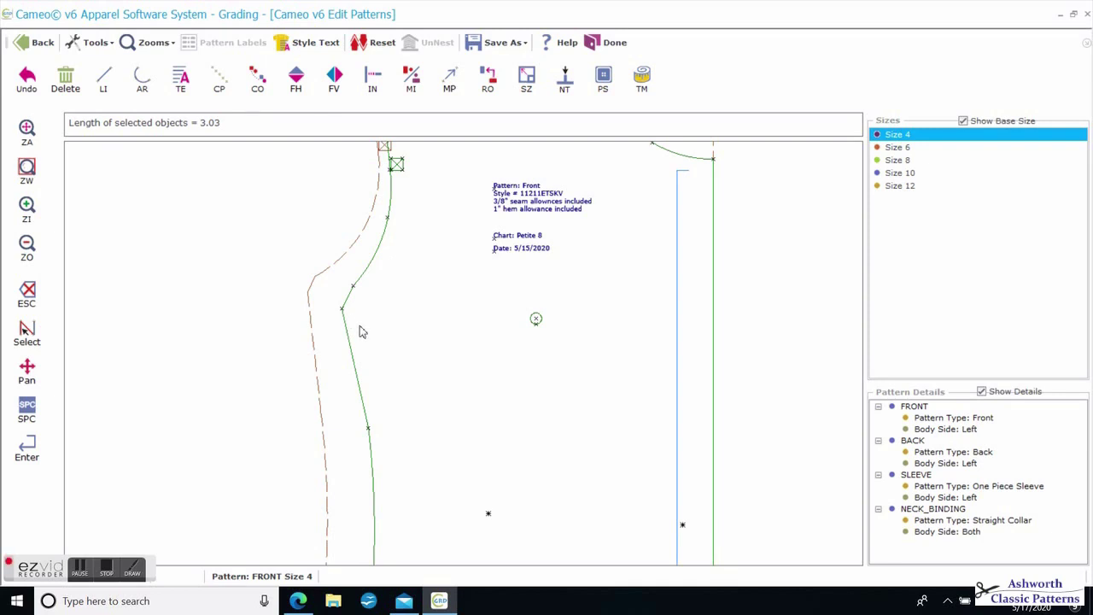
- Fine-tune the Size 4 Front's underarm corner by nudging the side seam point and the adjacent armhole point slightly outward
scroll(377, 343, down, 1)
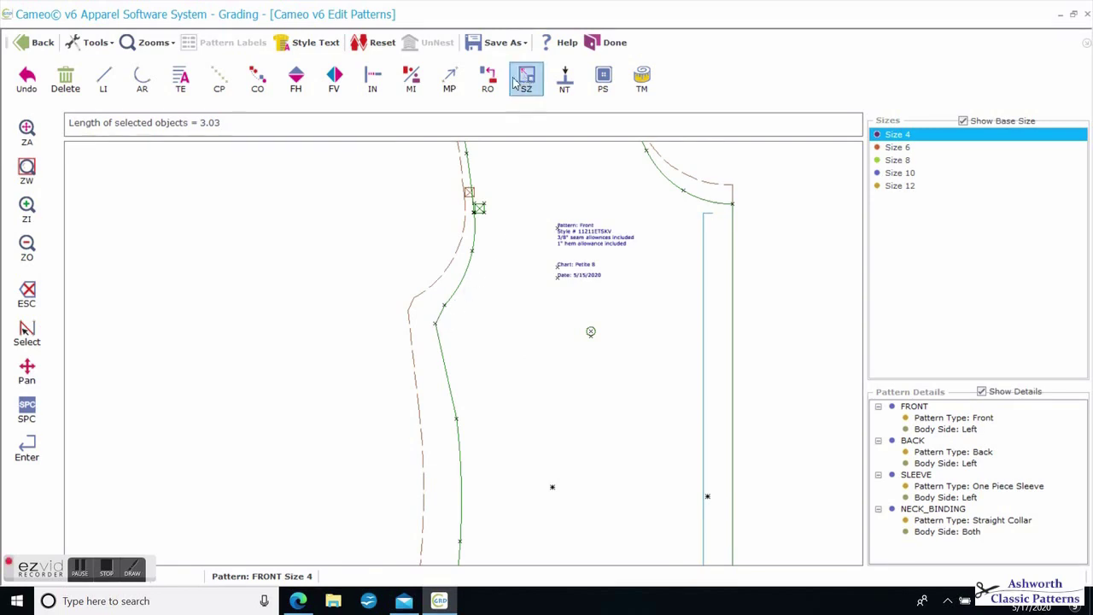
click(452, 83)
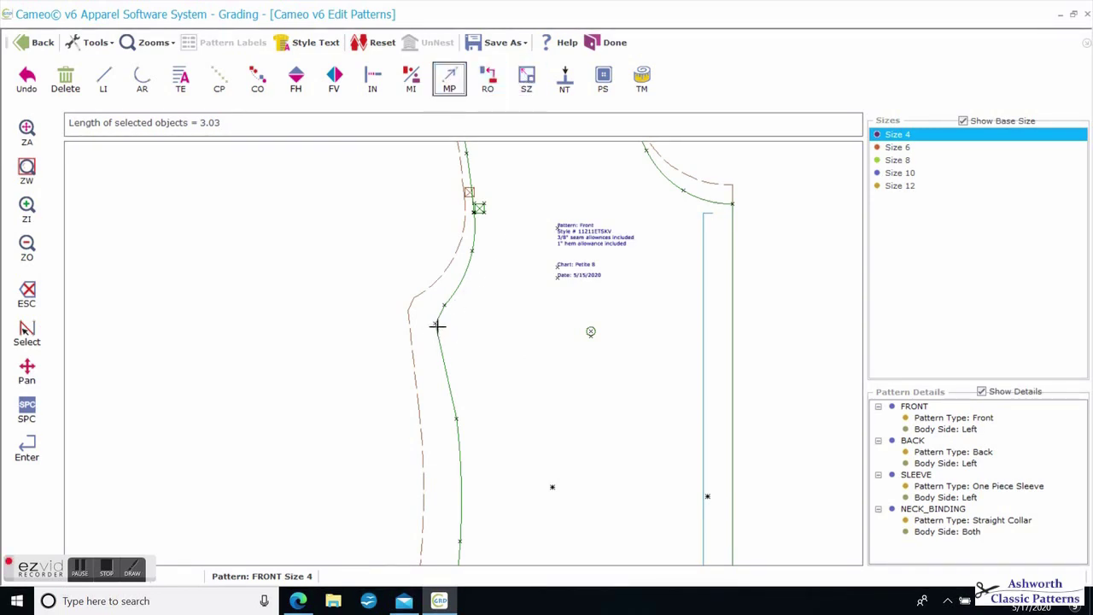
click(437, 324)
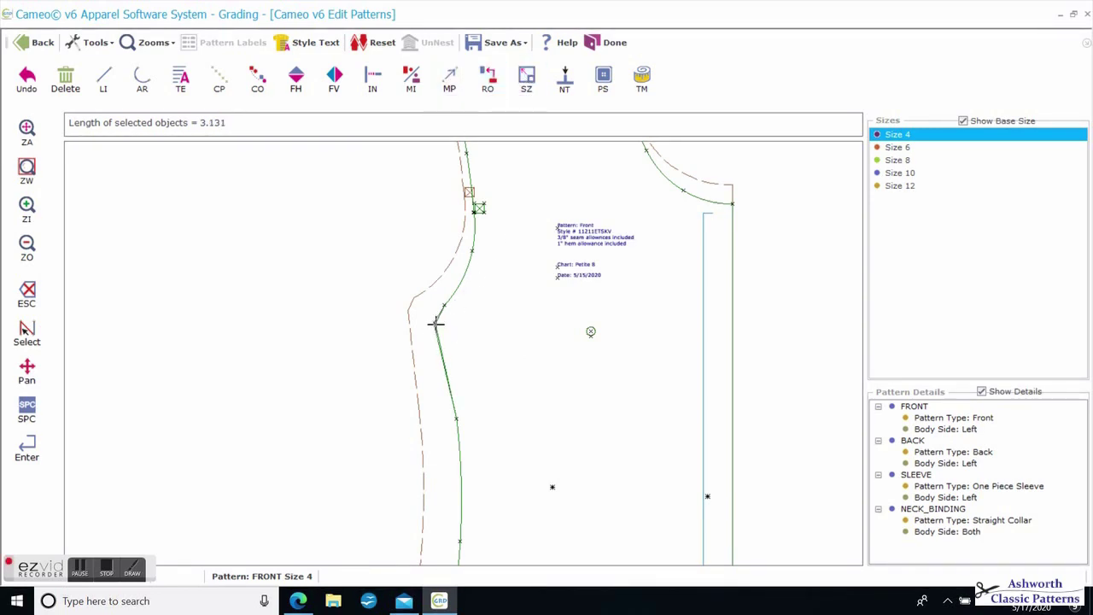
click(435, 322)
click(449, 78)
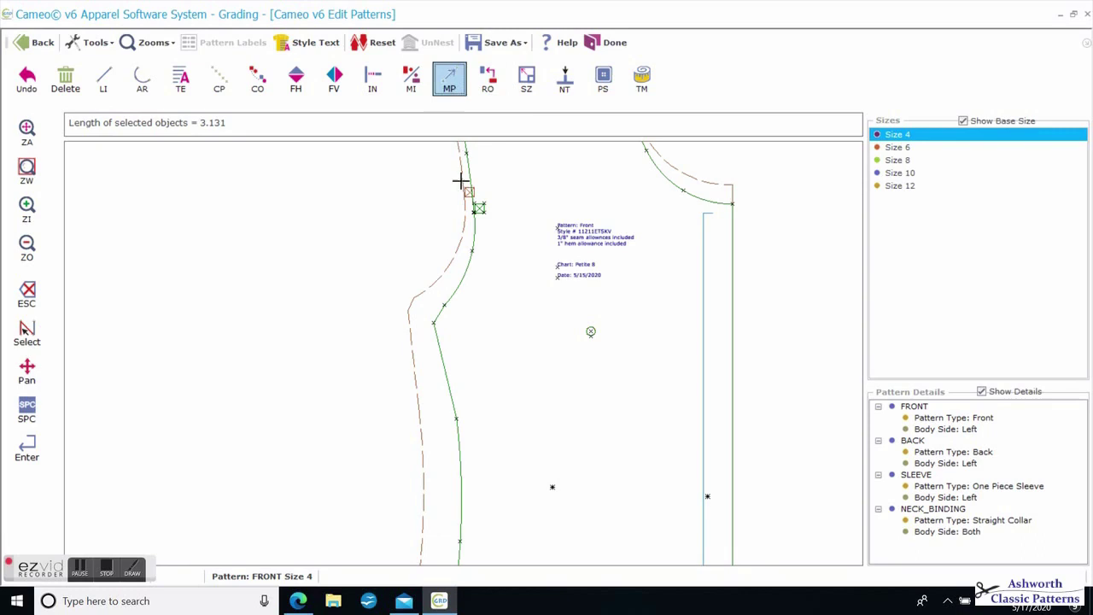
click(444, 306)
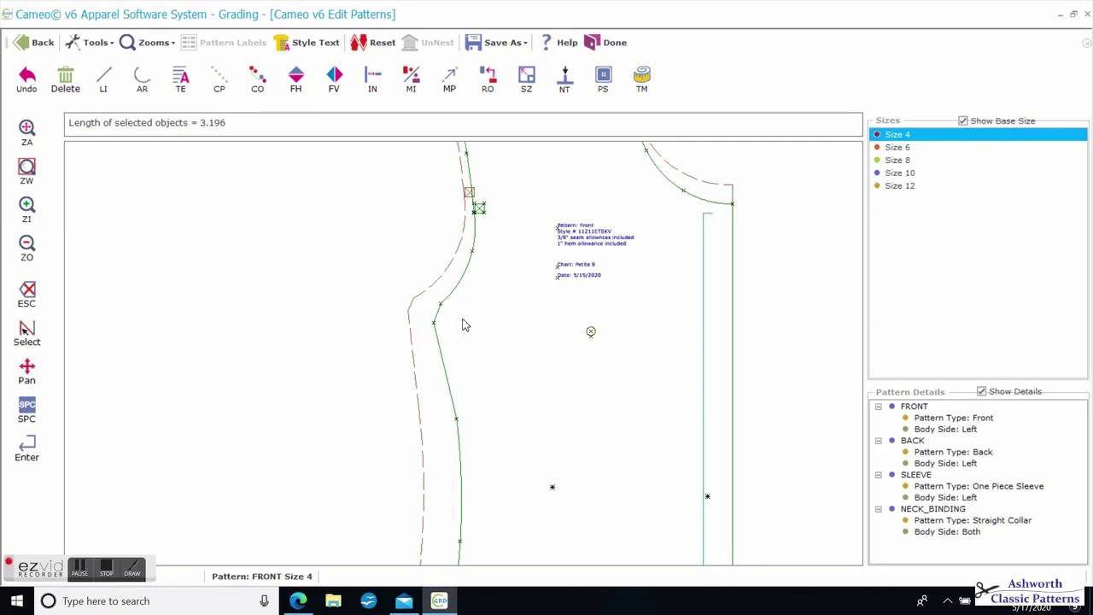
- Examine Size 8 on its own and compare Size 6 with the base size along the back armhole and sleeve cap
scroll(548, 230, down, 1)
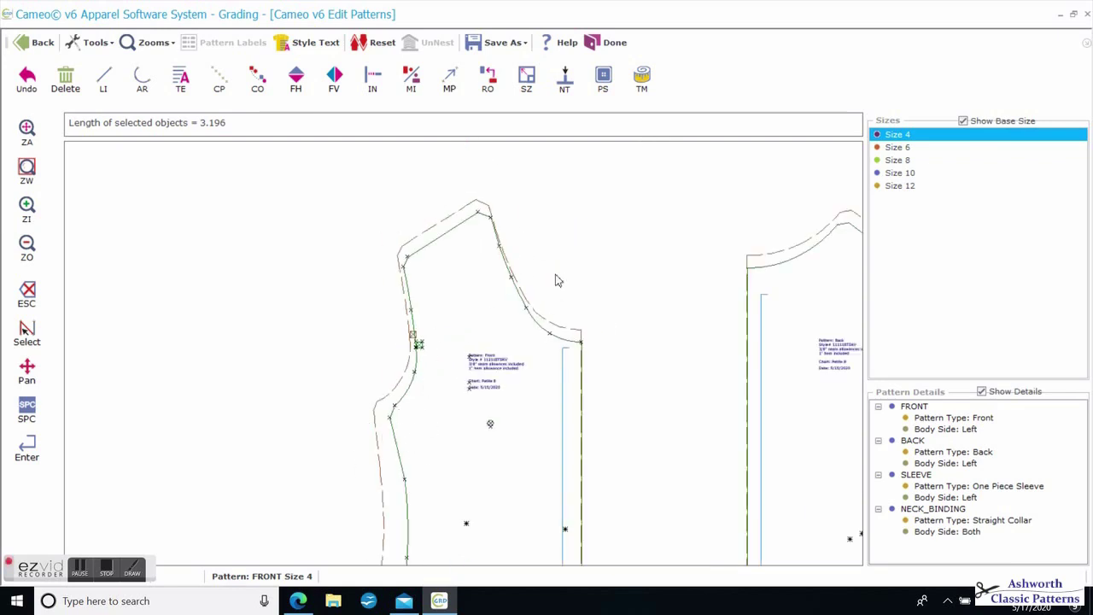
scroll(512, 320, down, 1)
scroll(550, 299, down, 1)
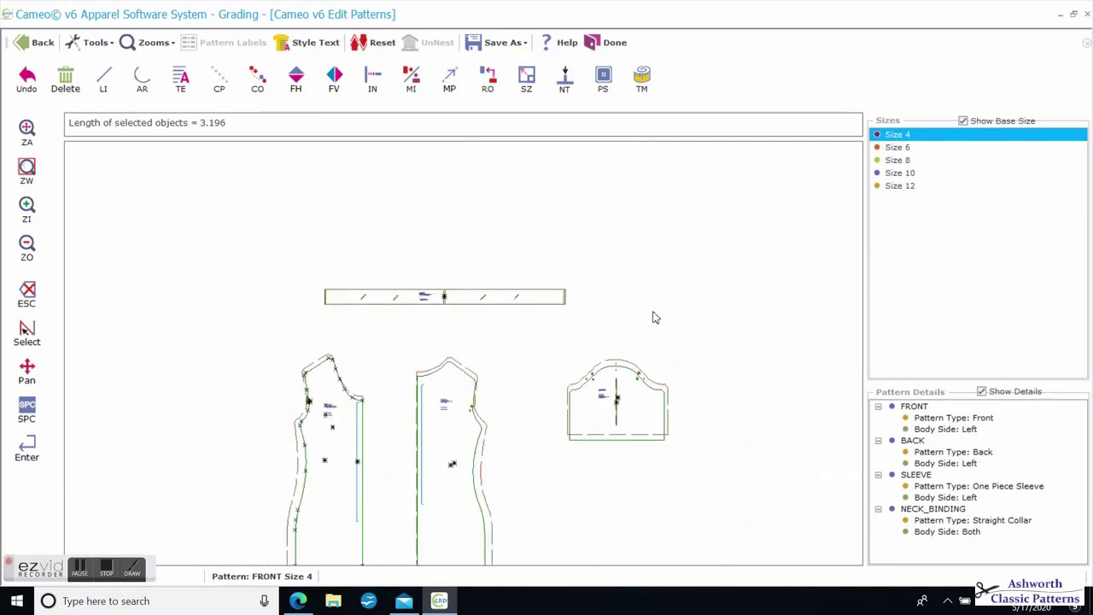
click(905, 162)
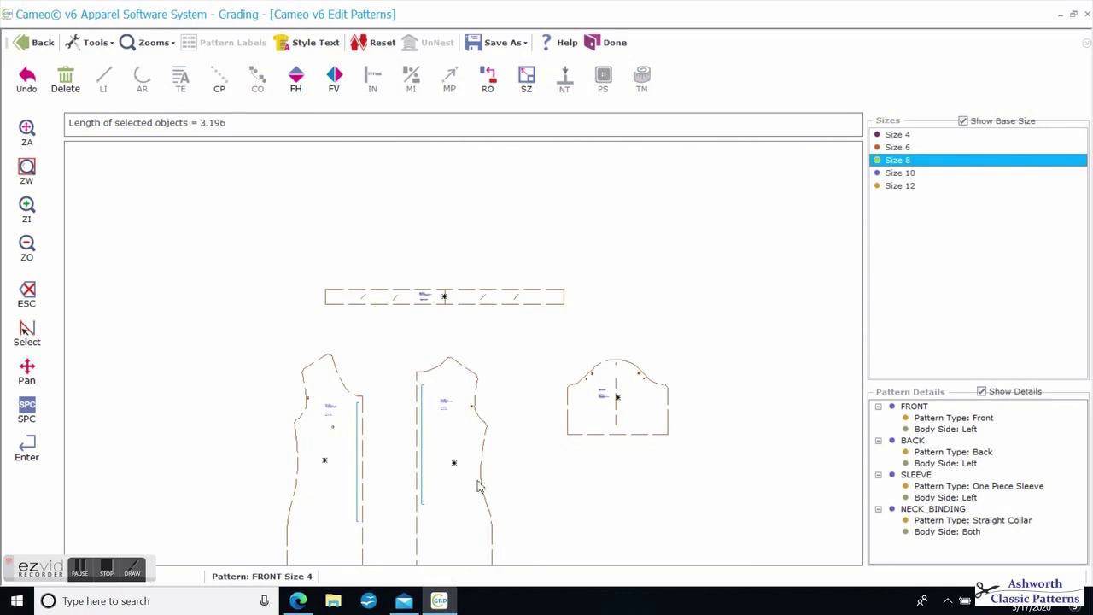
scroll(481, 486, up, 2)
scroll(461, 335, up, 1)
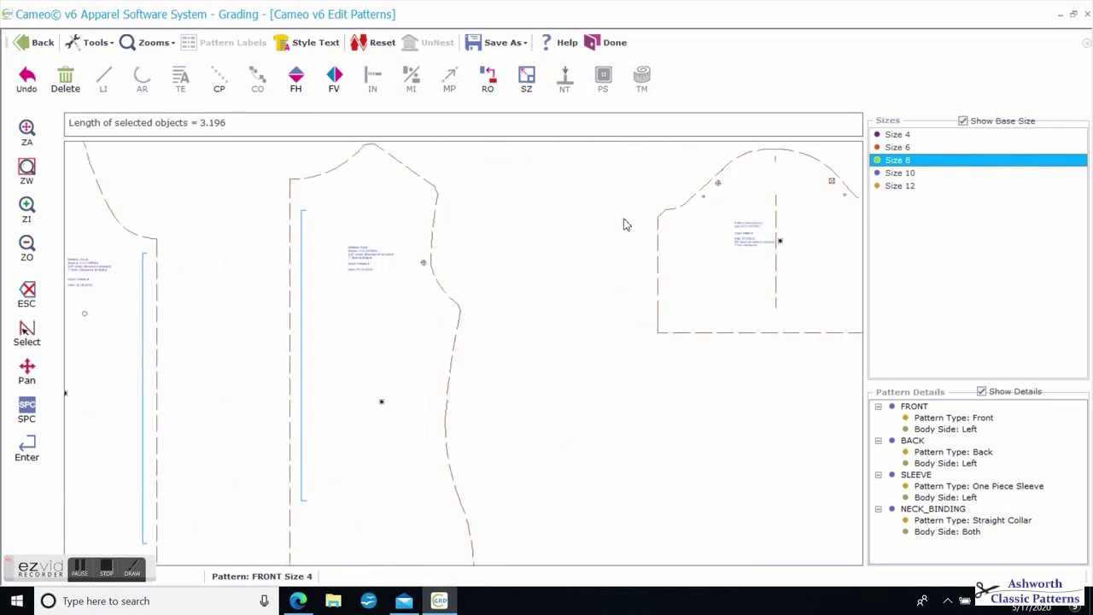
click(903, 149)
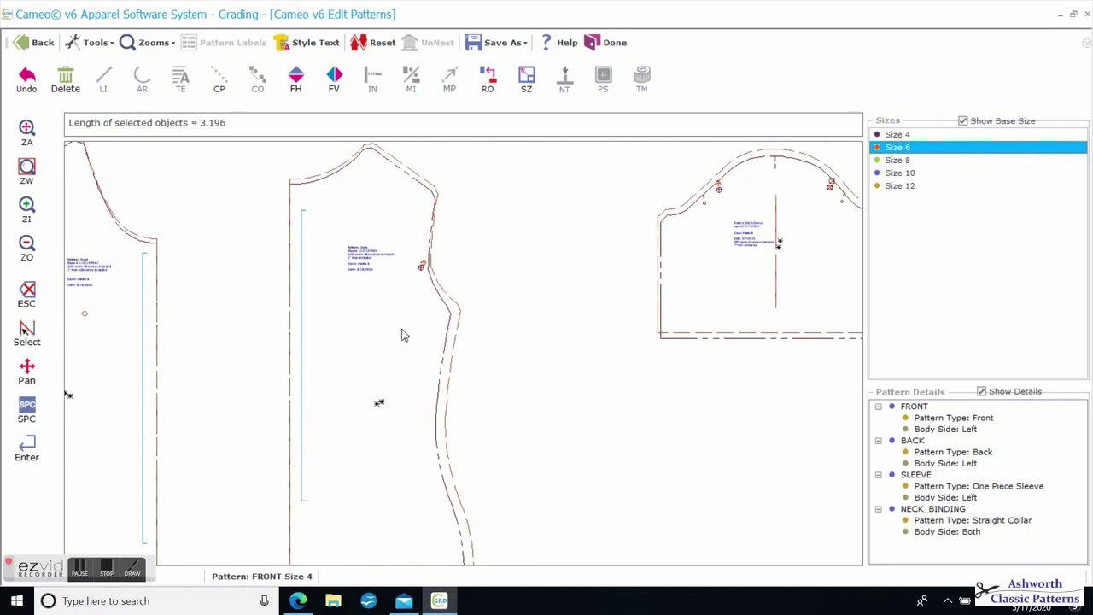
scroll(404, 335, up, 3)
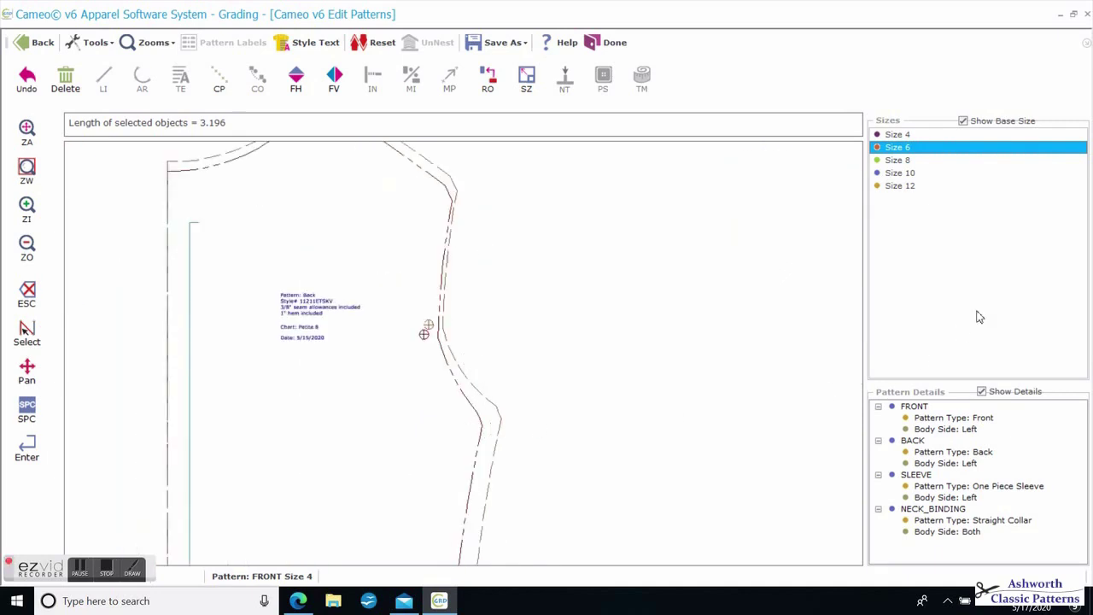
scroll(465, 355, down, 2)
scroll(577, 374, up, 3)
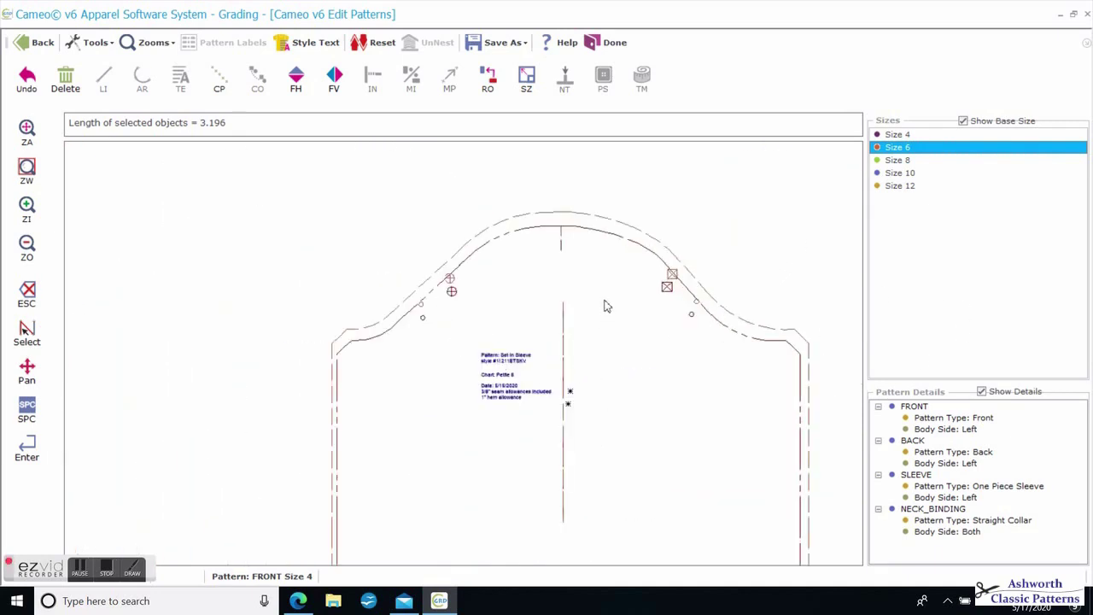
- Nudge the point above the square notch on the Size 6 Sleeve cap slightly inward to smooth the curve
scroll(604, 305, up, 1)
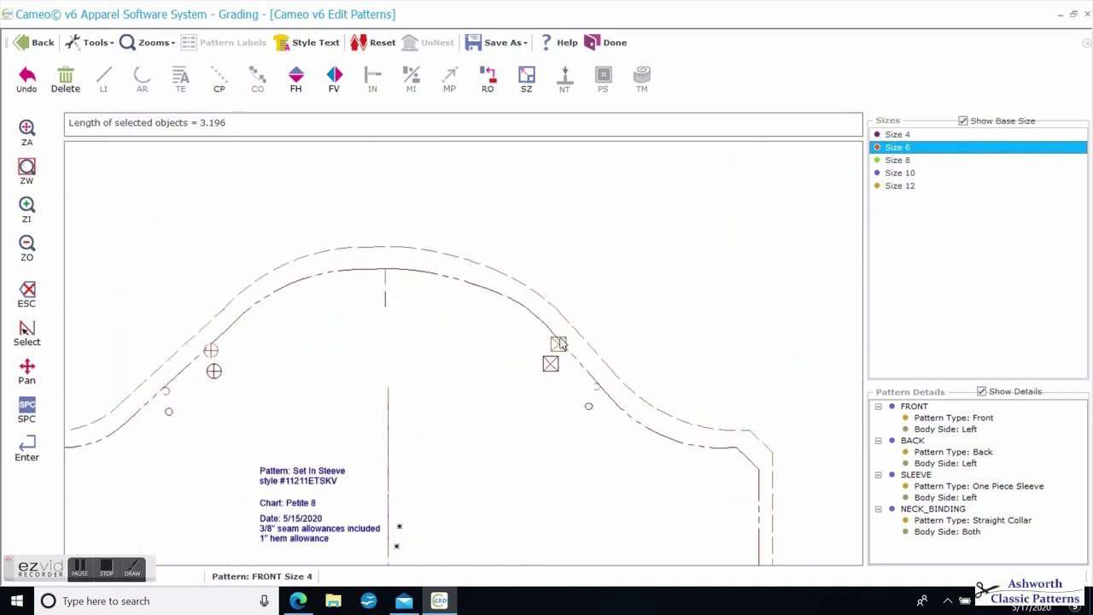
click(919, 478)
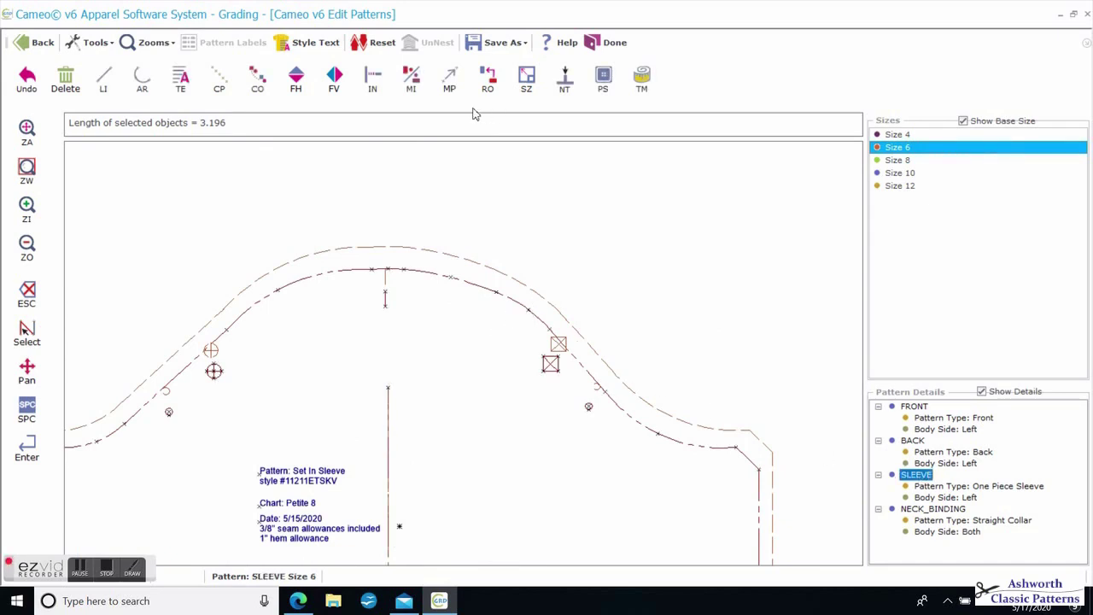
click(449, 79)
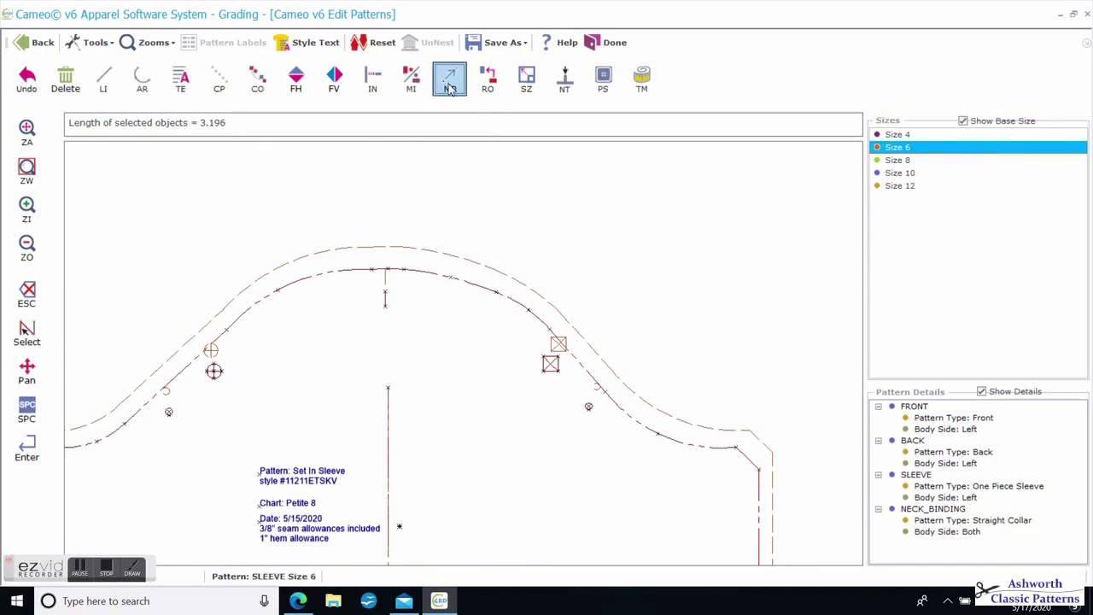
click(529, 311)
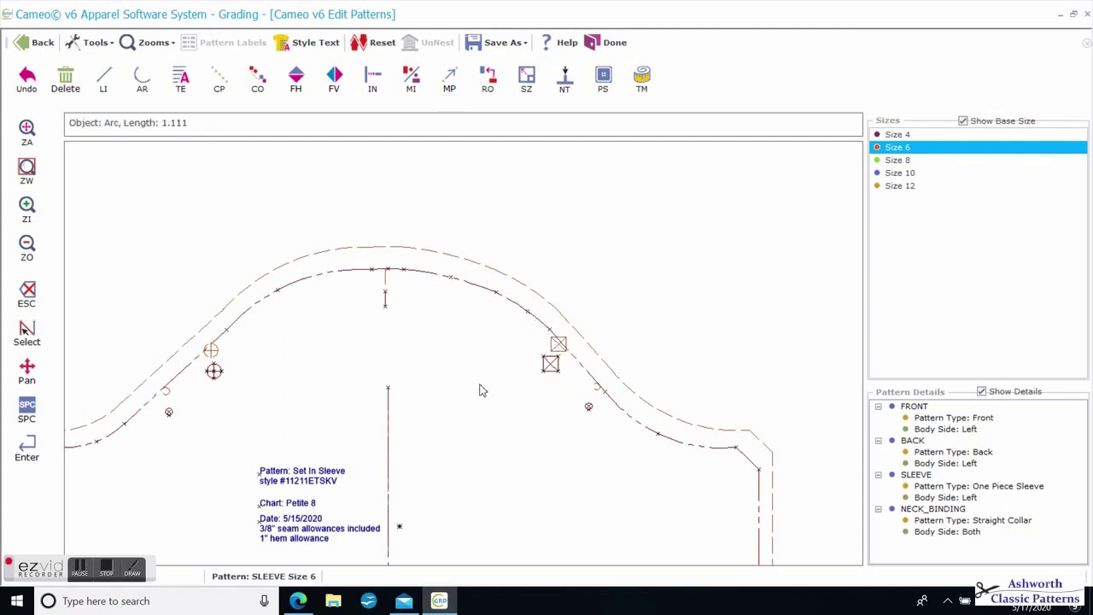
- Move the lowest armhole point of the Size 6 Back outward and slightly up to follow the base size's armhole
scroll(454, 360, down, 6)
middle_drag(256, 413, 461, 352)
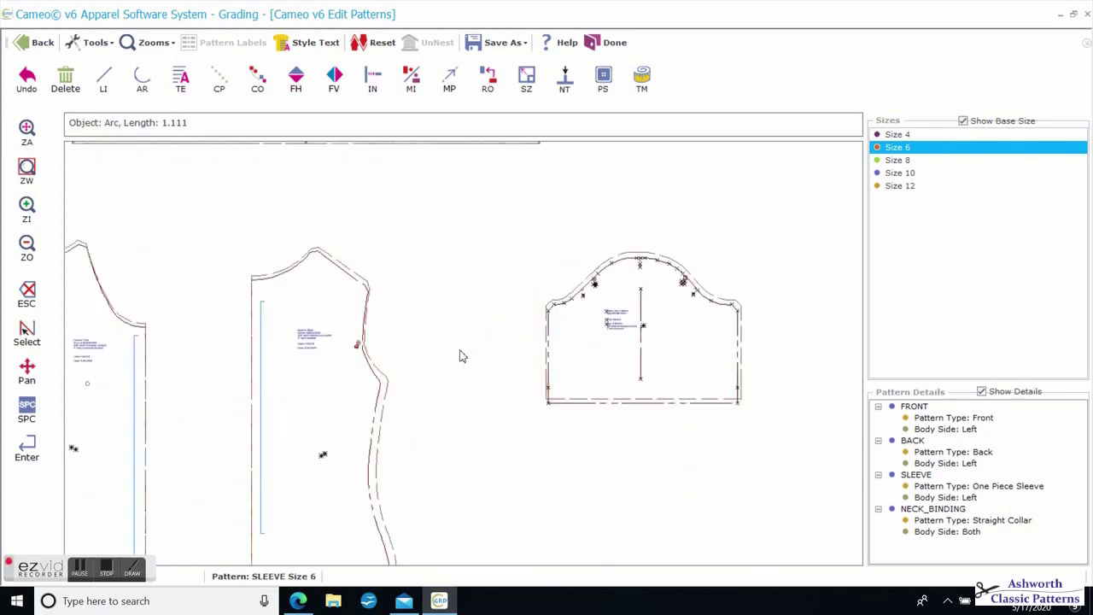
scroll(445, 368, up, 4)
scroll(330, 398, down, 2)
scroll(464, 352, up, 3)
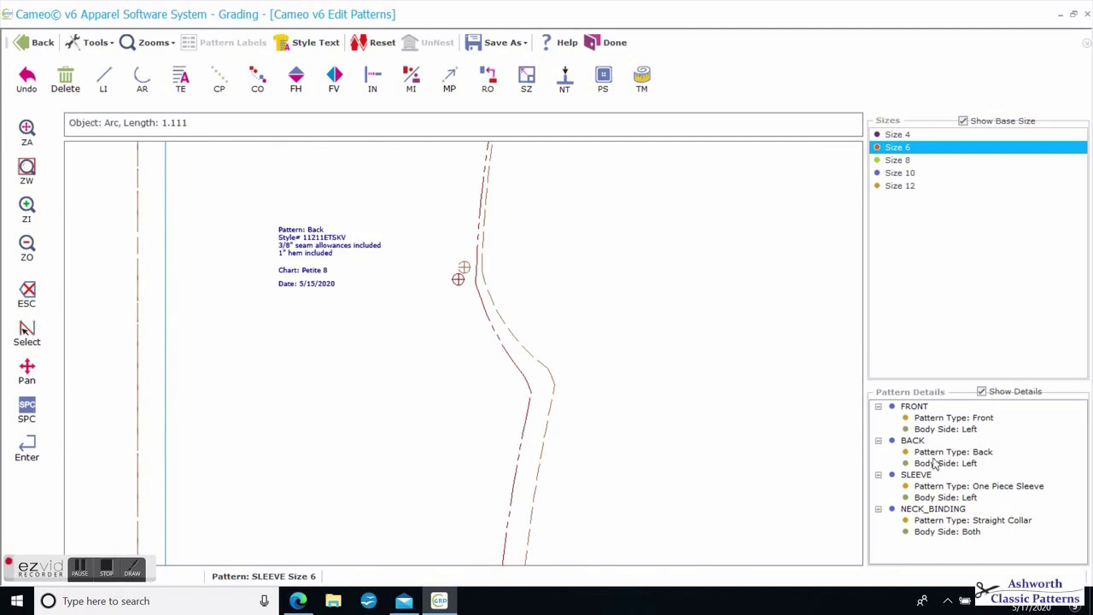
click(912, 440)
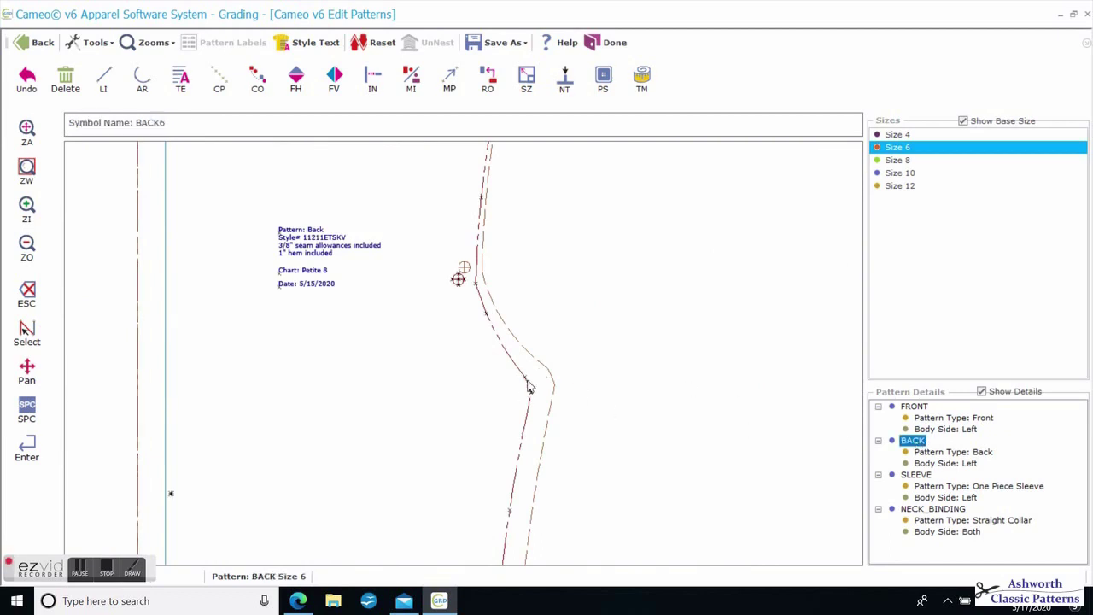
click(450, 78)
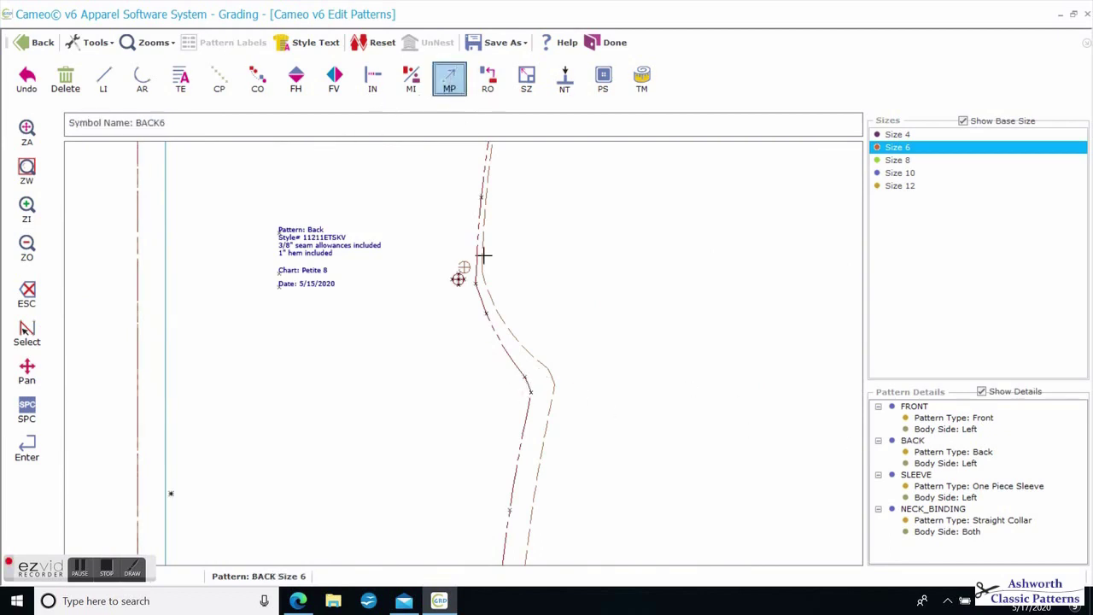
click(526, 378)
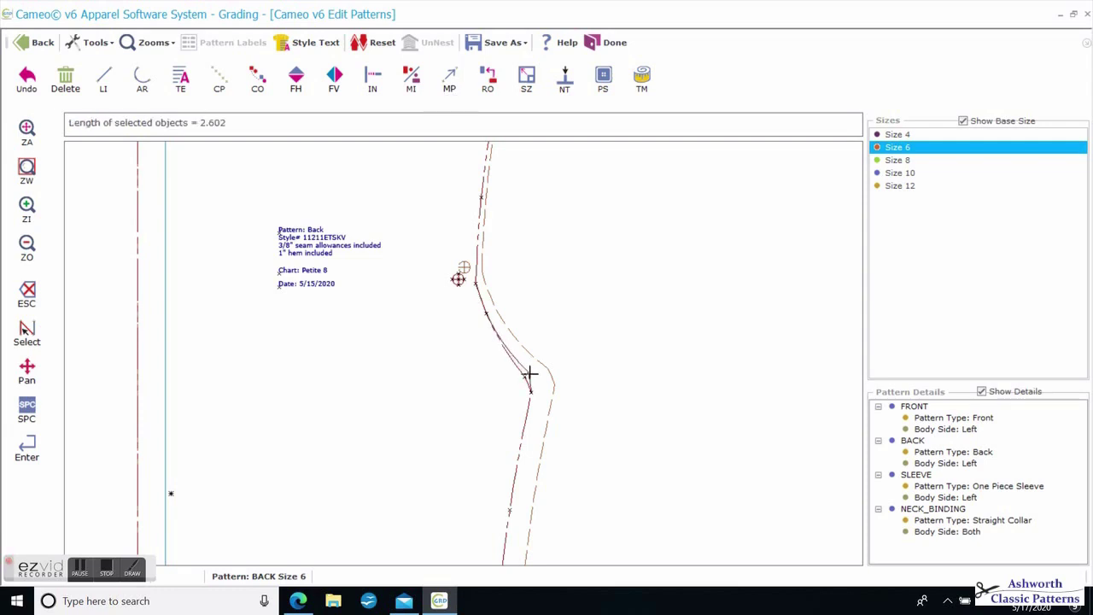
click(530, 374)
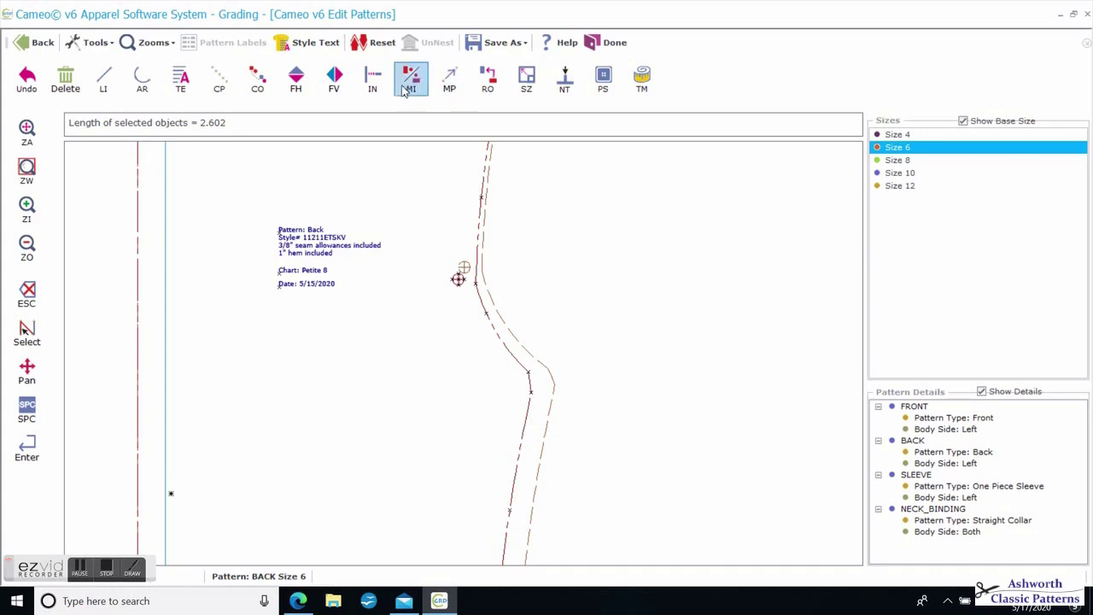
- Move the underarm point at the upper end of the Size 6 Back's side seam slightly outward
click(449, 83)
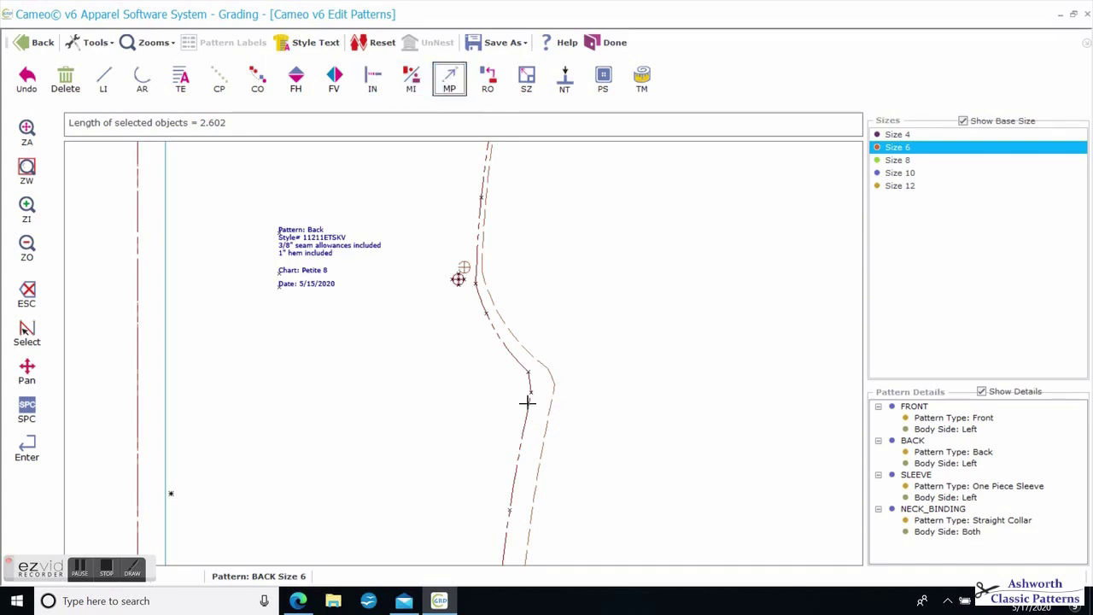
click(534, 395)
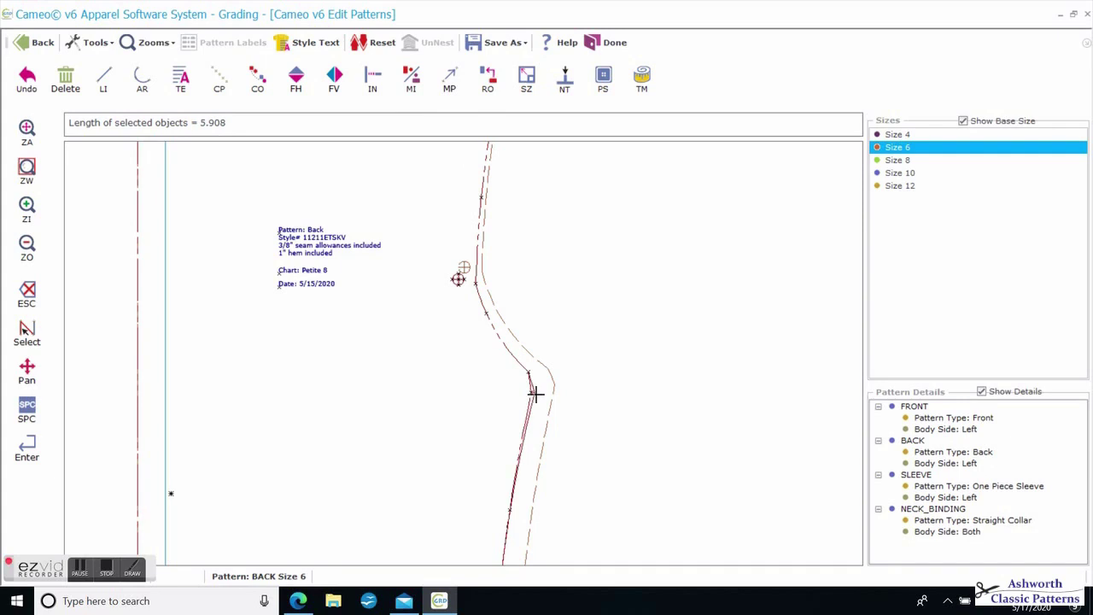
click(535, 393)
- Move the lowest armhole point of the Size 6 Front slightly outward toward the base size's armhole curve
scroll(527, 404, down, 3)
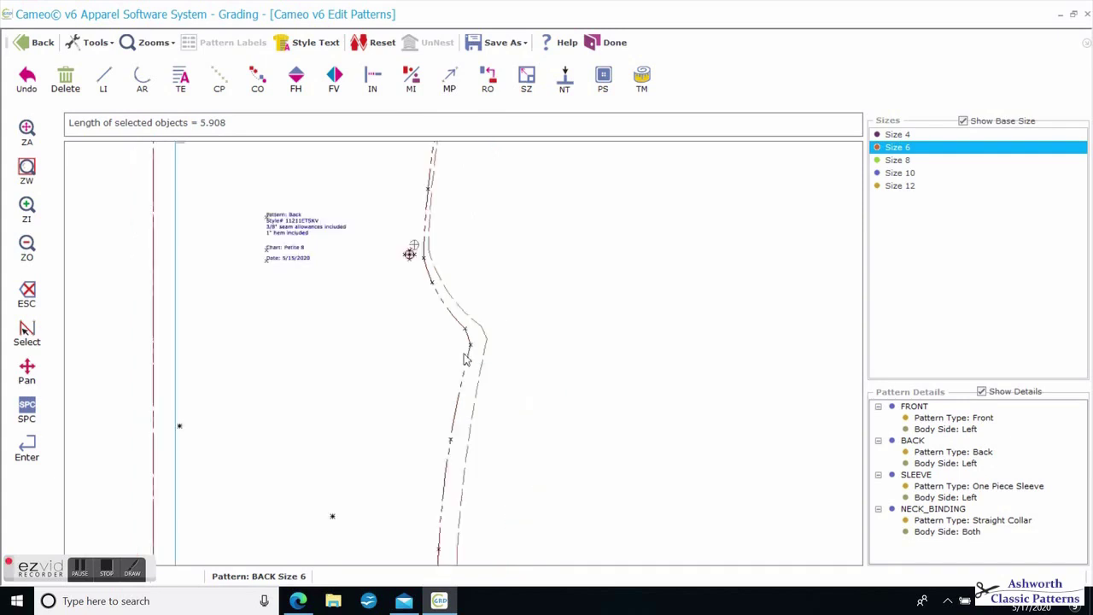
scroll(188, 256, down, 1)
scroll(335, 413, up, 3)
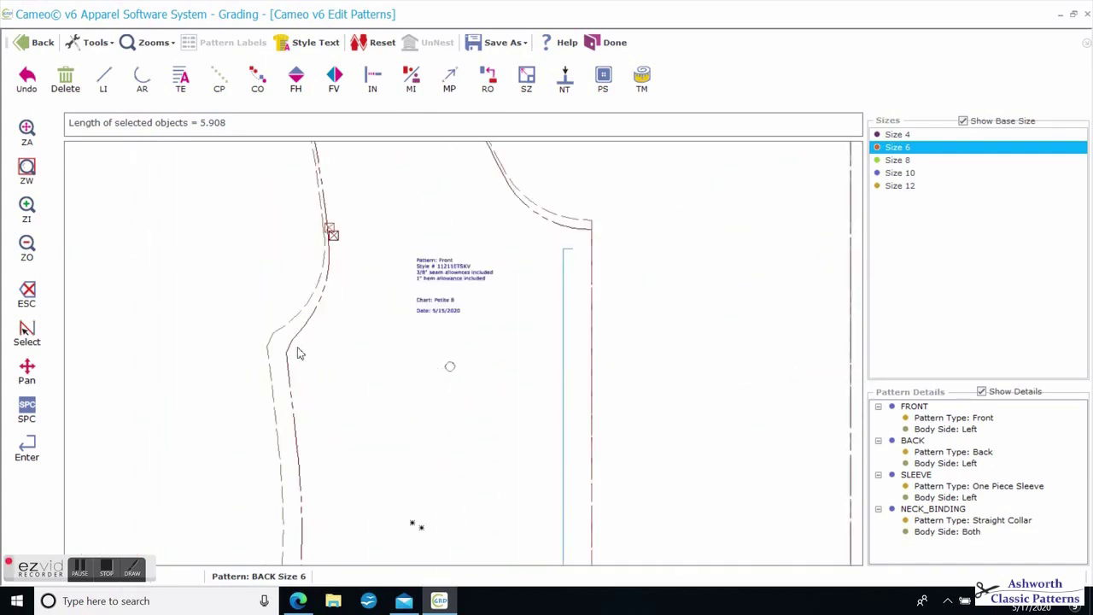
click(914, 406)
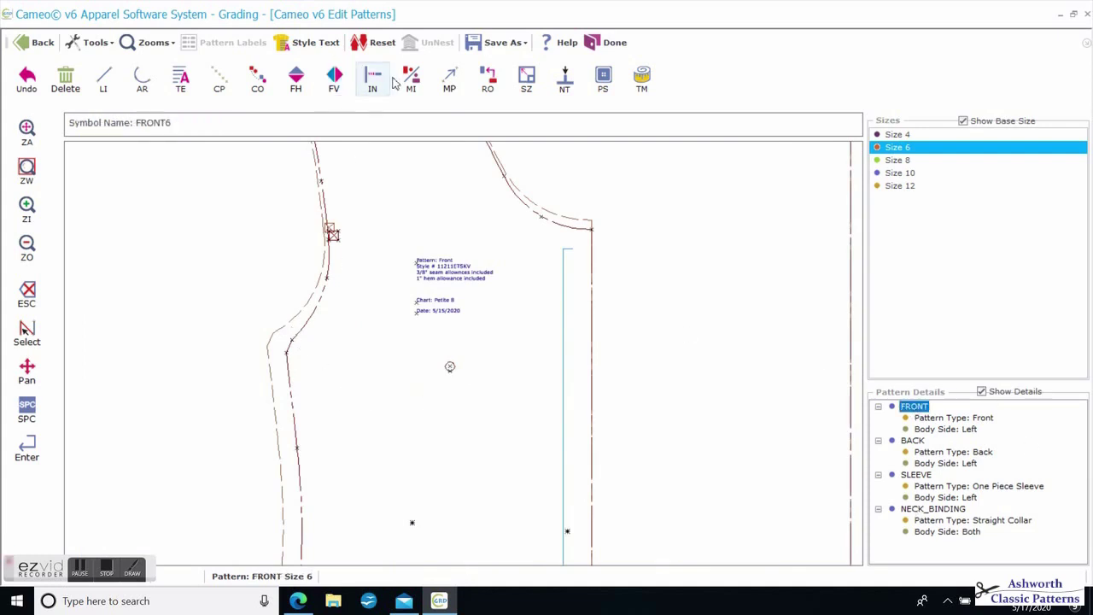
click(449, 78)
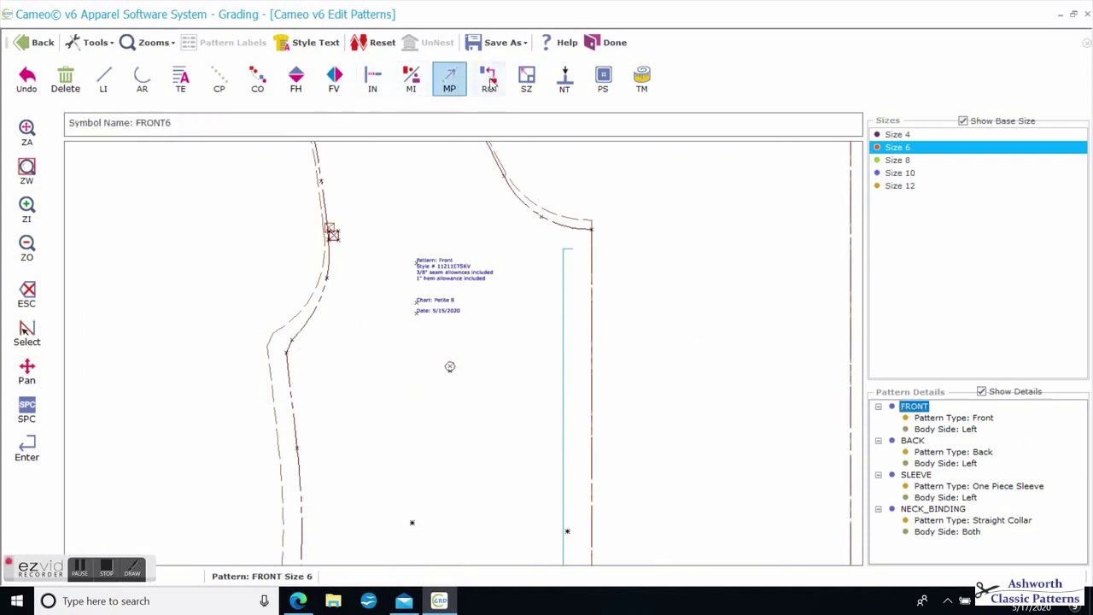
click(294, 342)
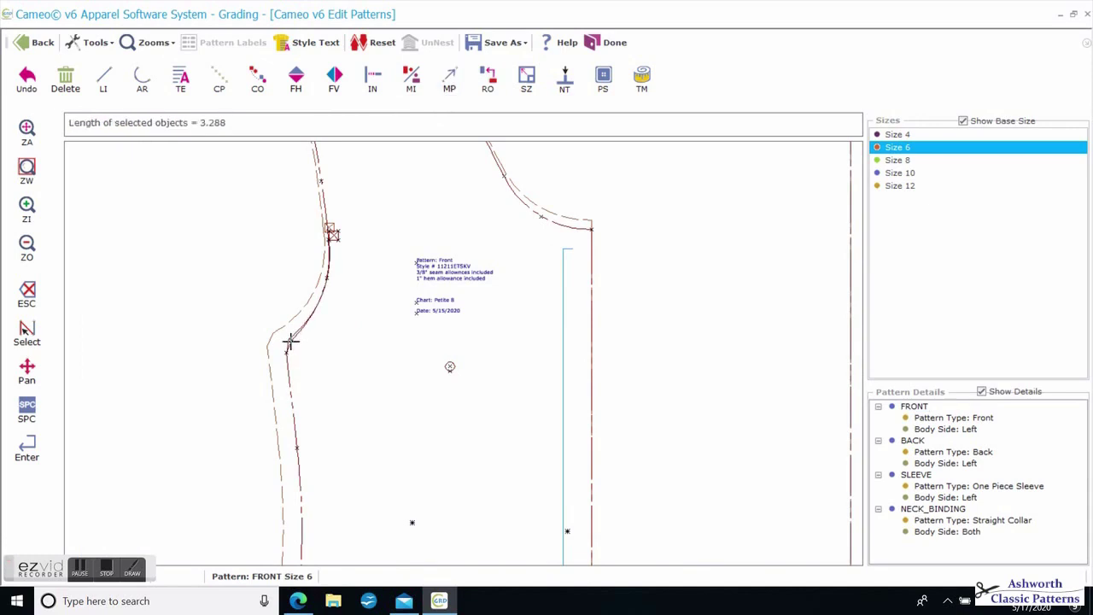
click(291, 342)
- Move the underarm point at the upper end of the Size 6 Front's side seam outward and fine-tune its position
click(450, 78)
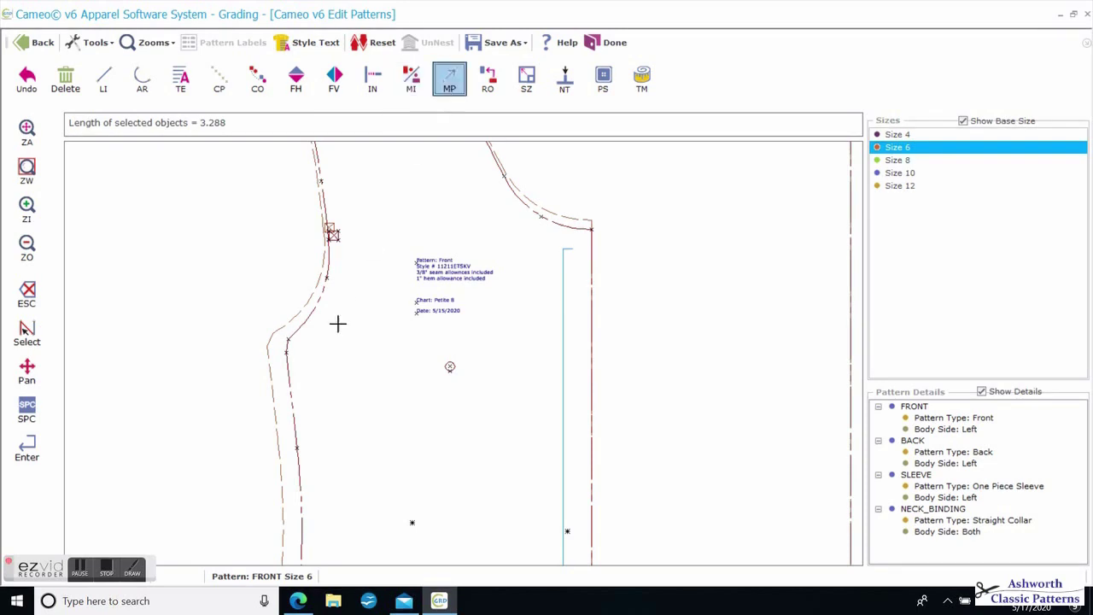
click(286, 358)
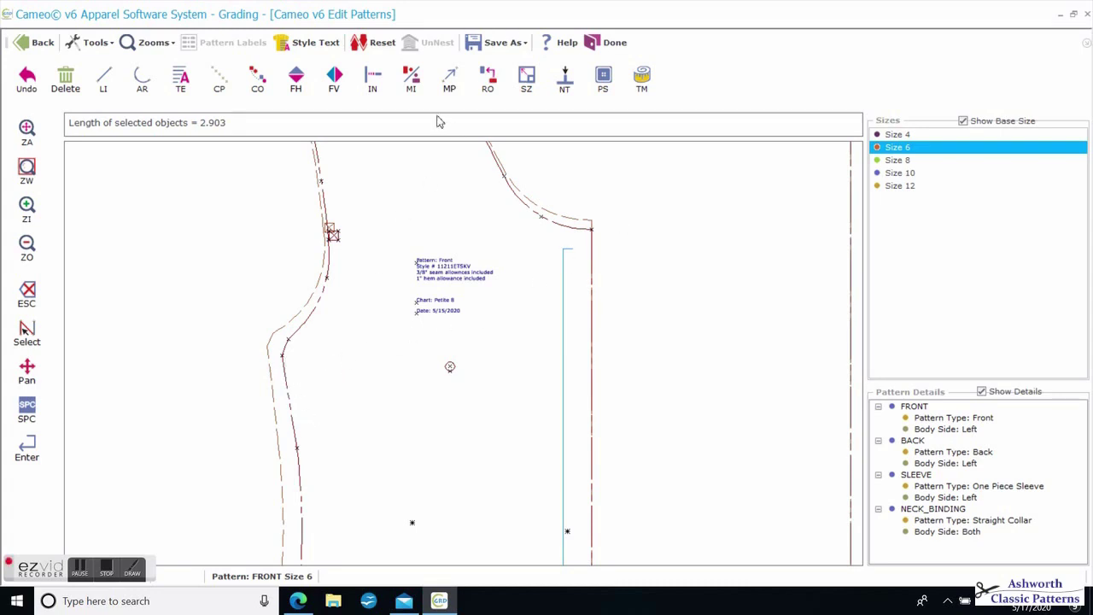
click(449, 79)
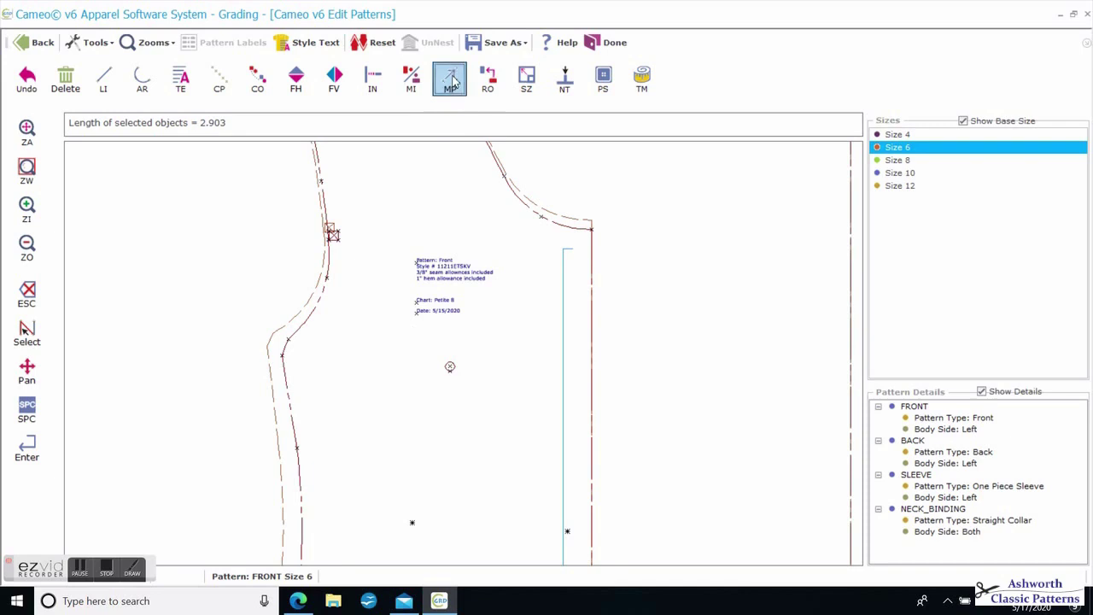
click(282, 357)
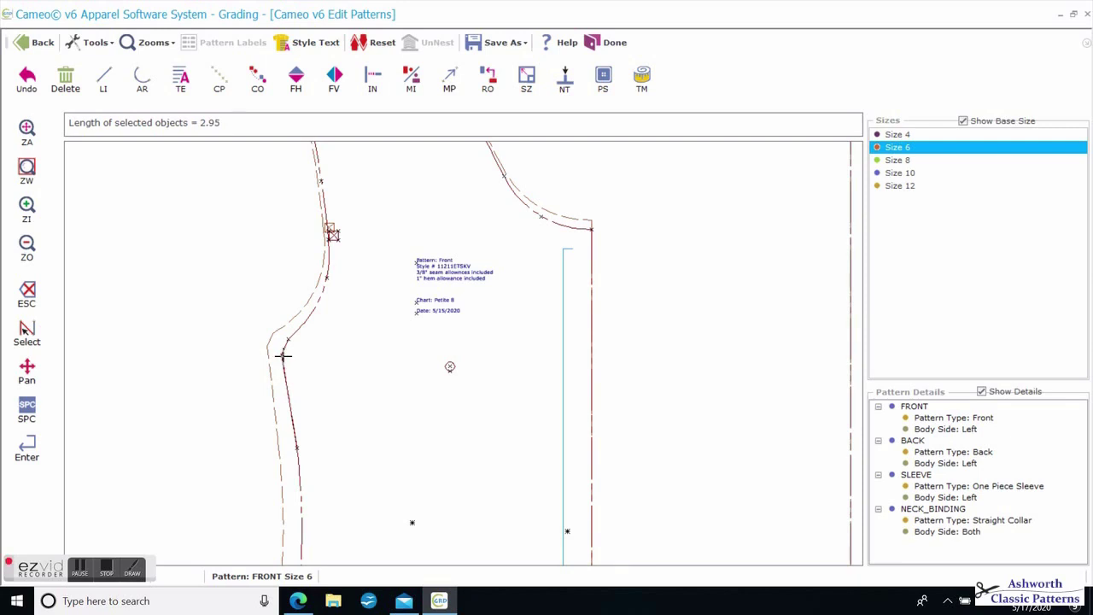
- Nudge the Size 6 Front's lowest armhole point a little farther outward
click(449, 78)
click(293, 346)
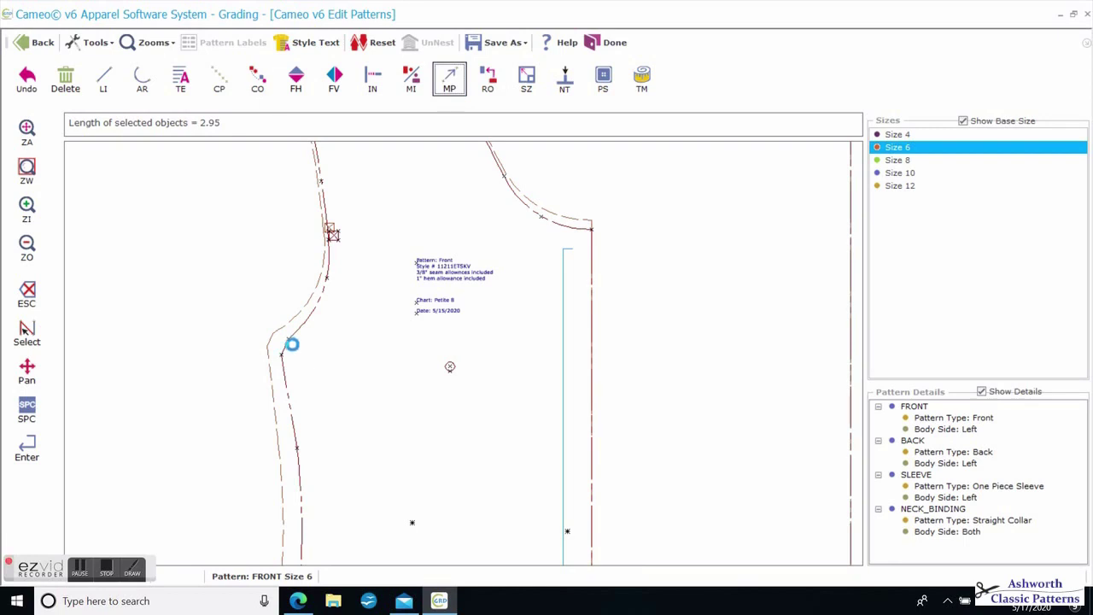
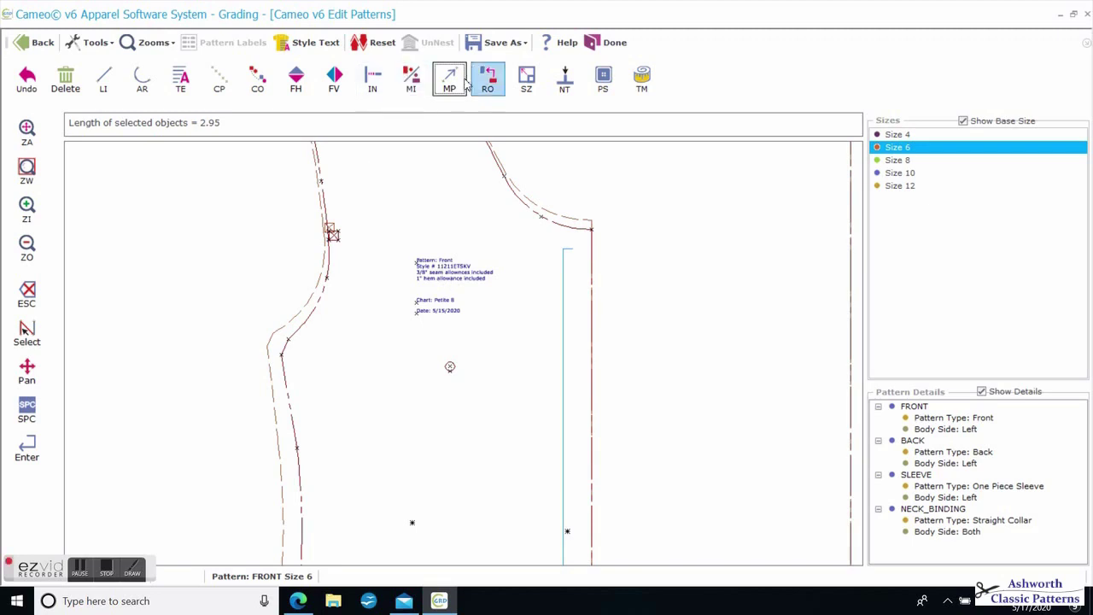
click(290, 342)
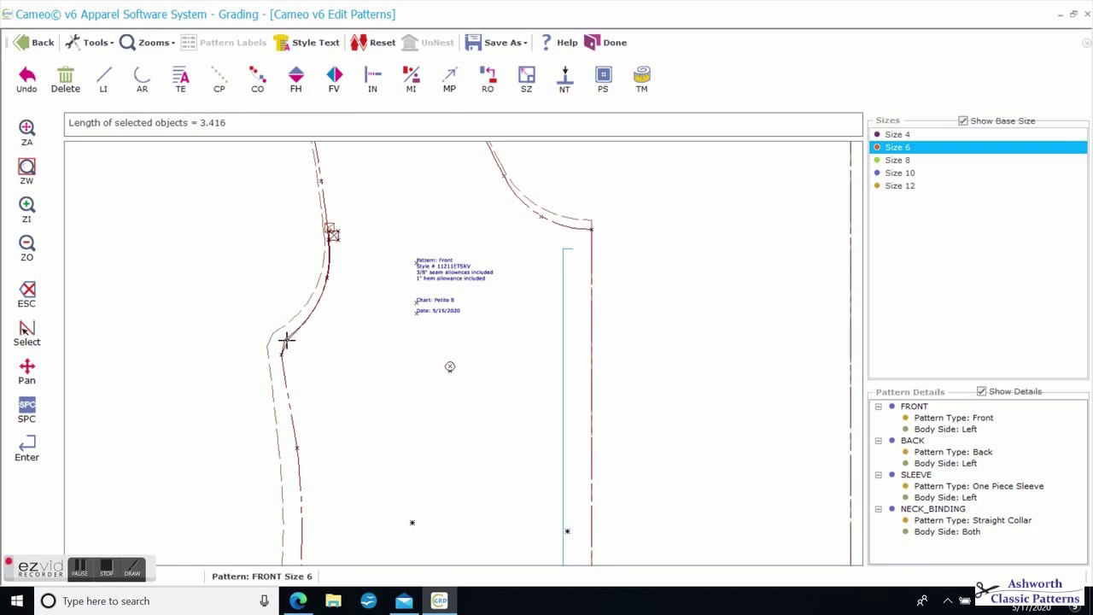
key(Escape)
- Nudge the Size 6 Front's side seam underarm point slightly farther outward and up
click(375, 81)
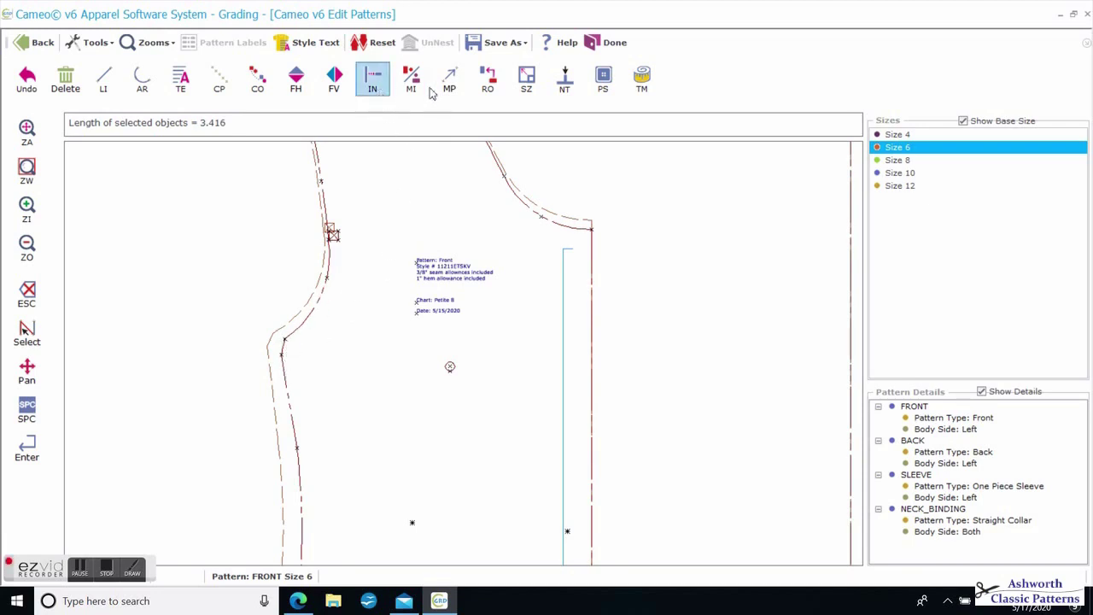
click(449, 83)
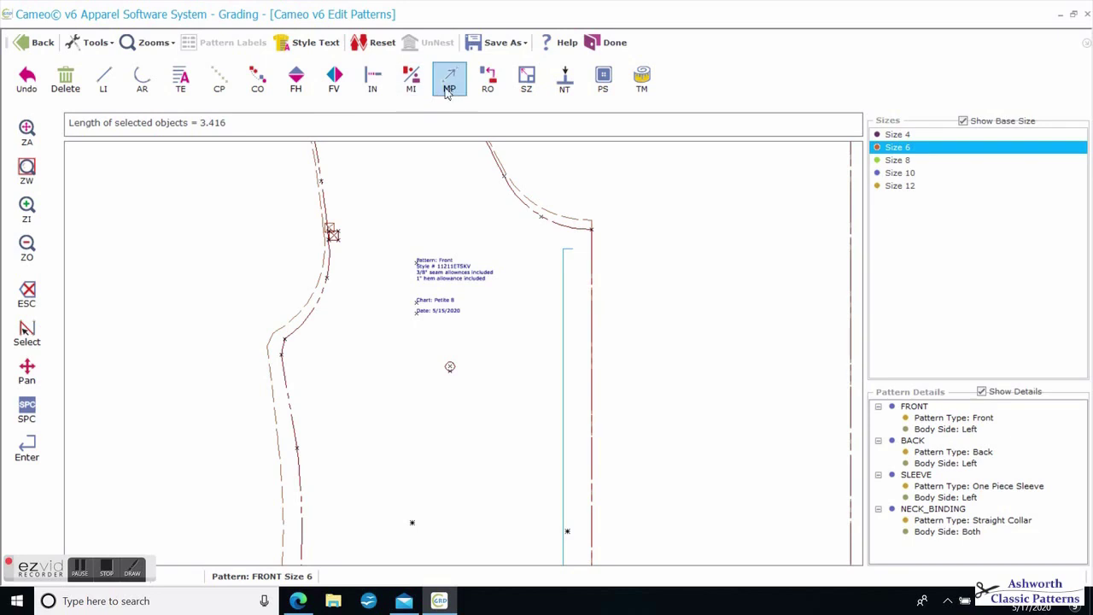
click(283, 357)
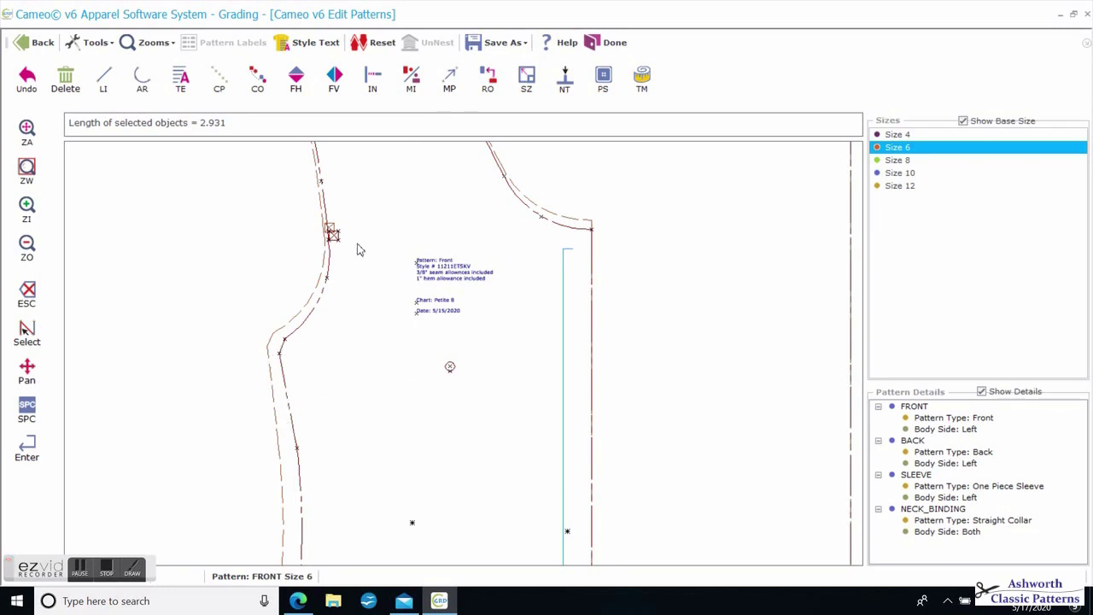
- Compare the Size 6 Front, Back and Sleeve curves and notches with the base size
scroll(464, 363, up, 2)
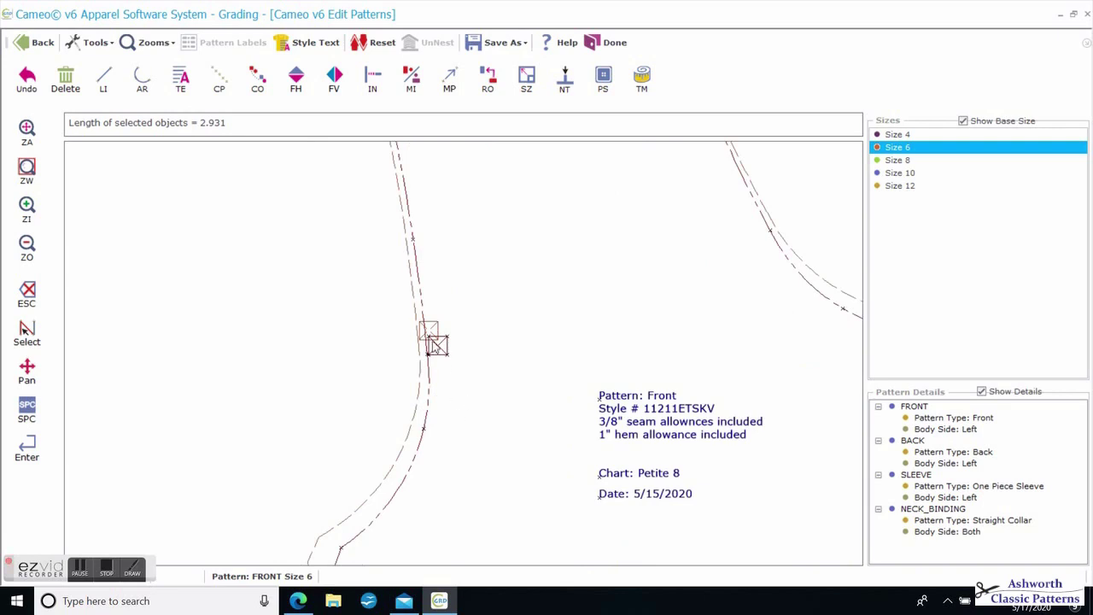
scroll(461, 350, down, 1)
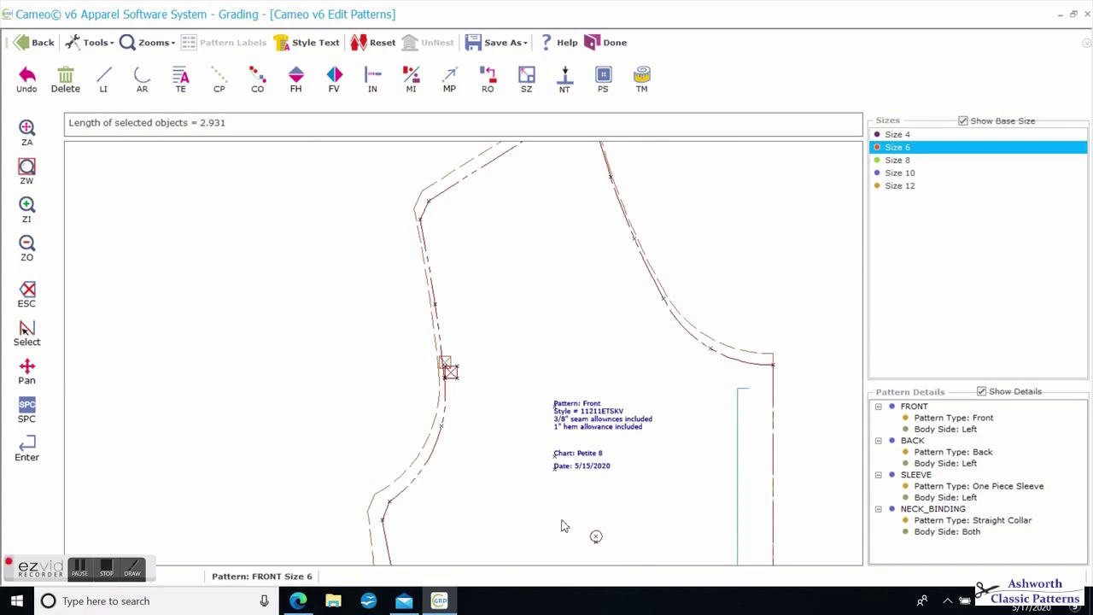
scroll(468, 353, down, 2)
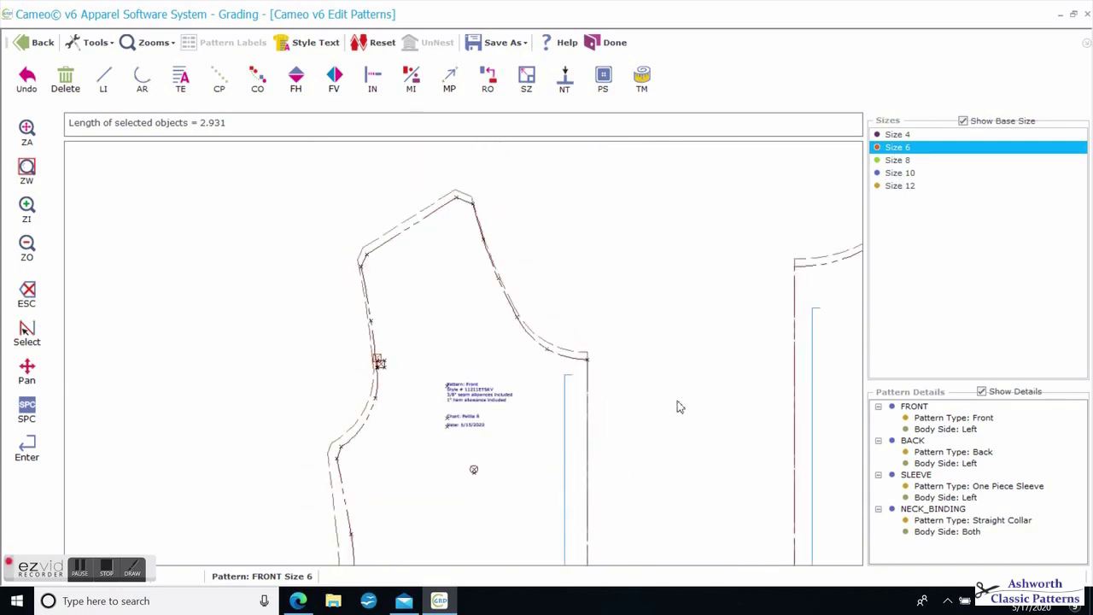
scroll(677, 407, down, 1)
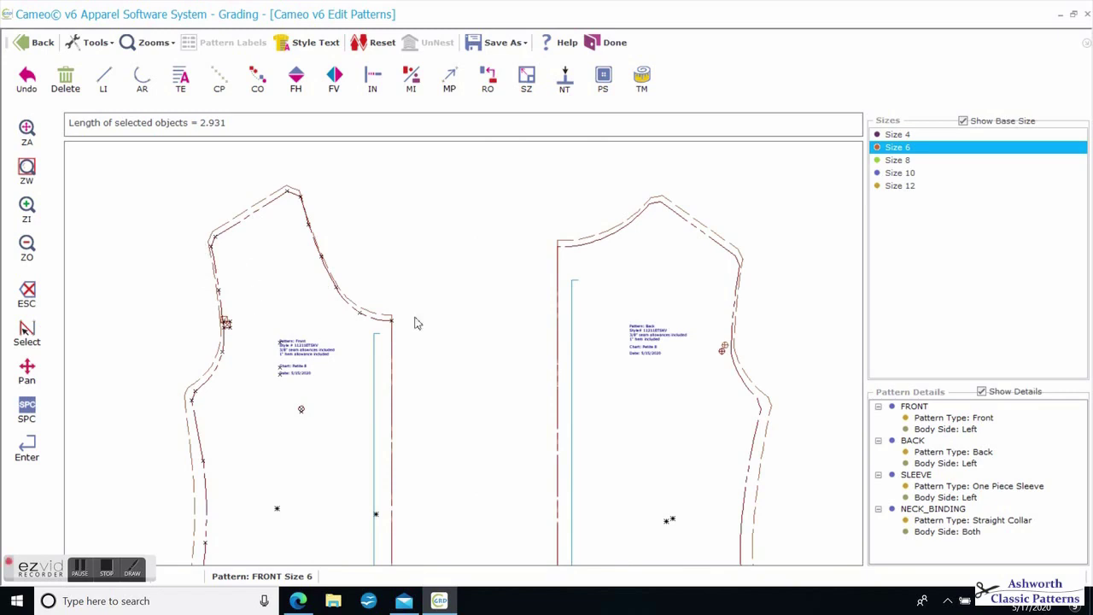
scroll(416, 323, down, 1)
scroll(471, 366, up, 1)
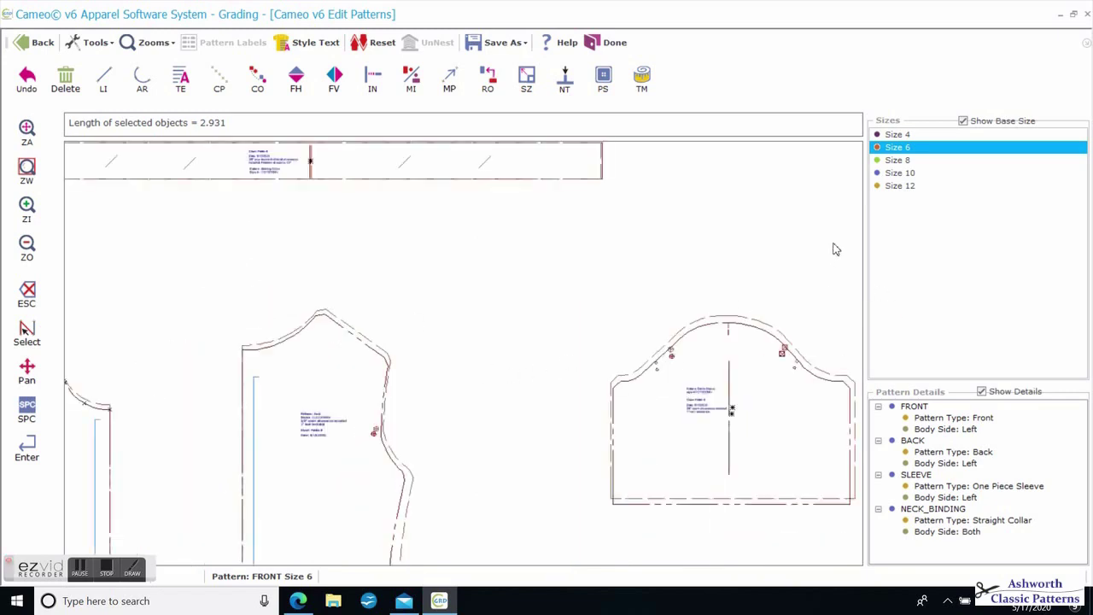
- Compare the Size 10 Sleeve cap and Back armhole curves with the base size
click(899, 172)
scroll(672, 416, up, 1)
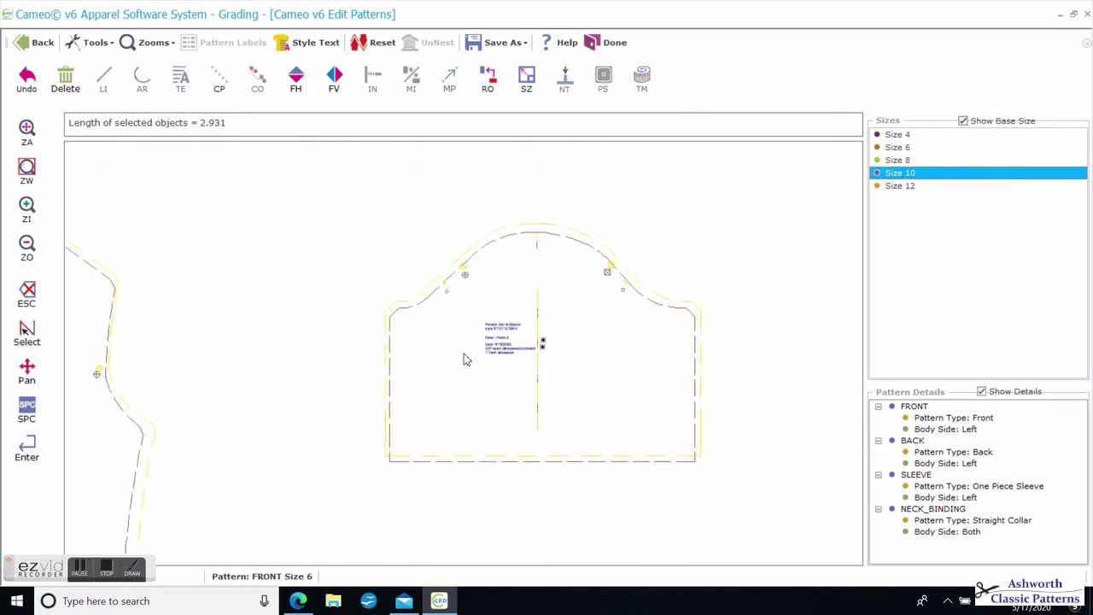
scroll(541, 283, up, 3)
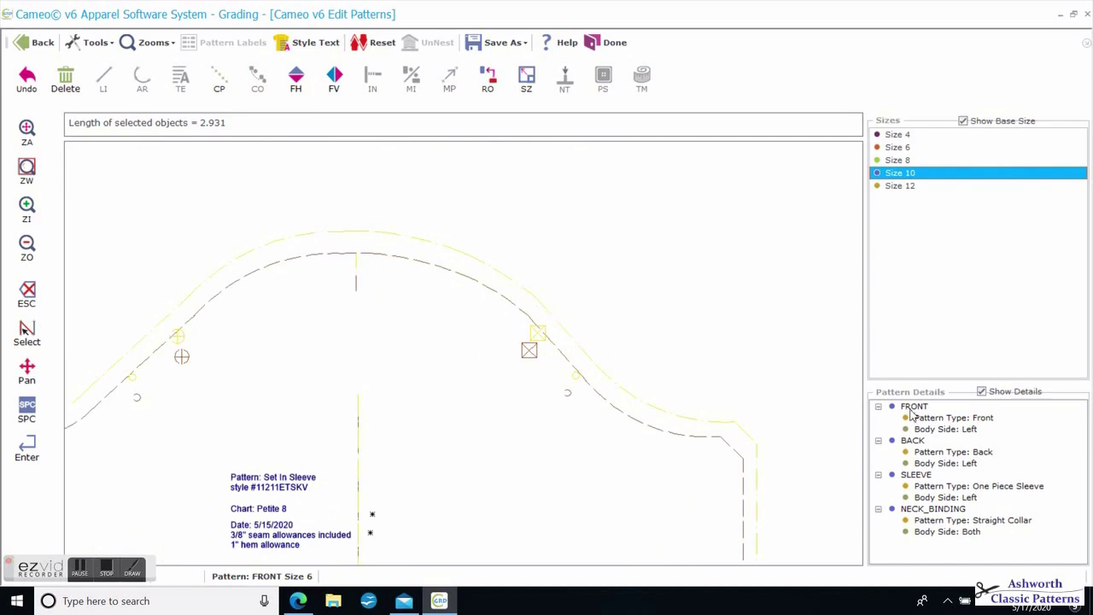
click(910, 478)
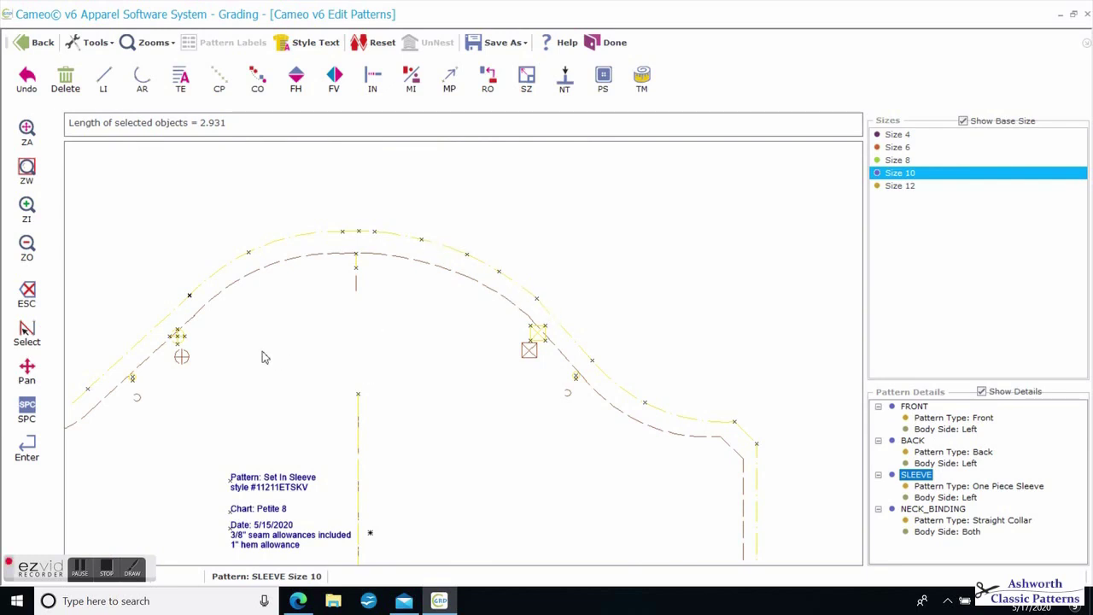
scroll(462, 363, down, 3)
scroll(465, 359, up, 2)
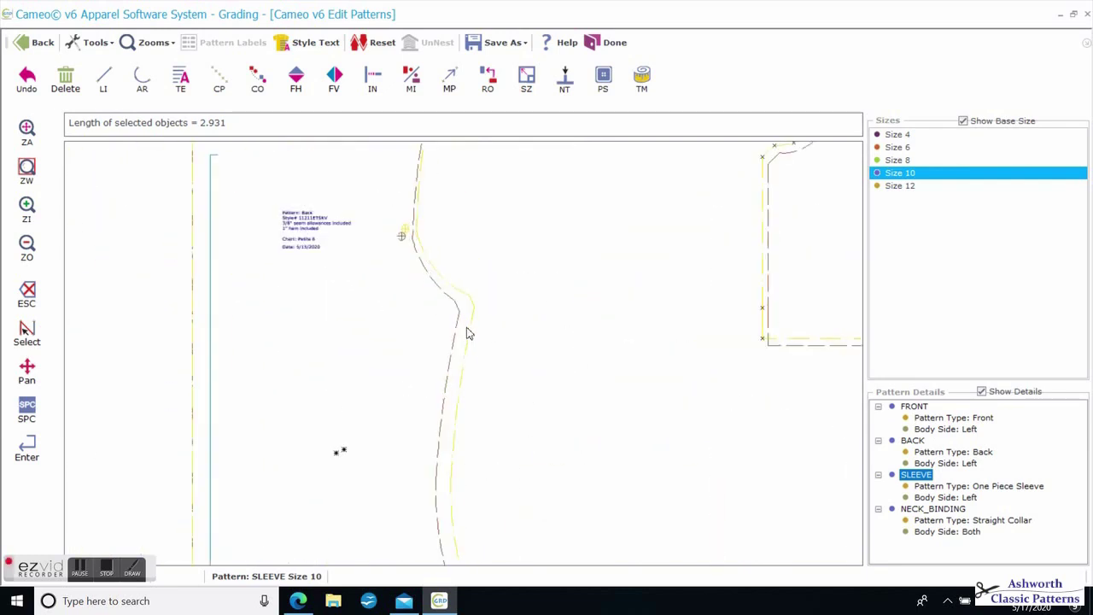
scroll(466, 359, up, 1)
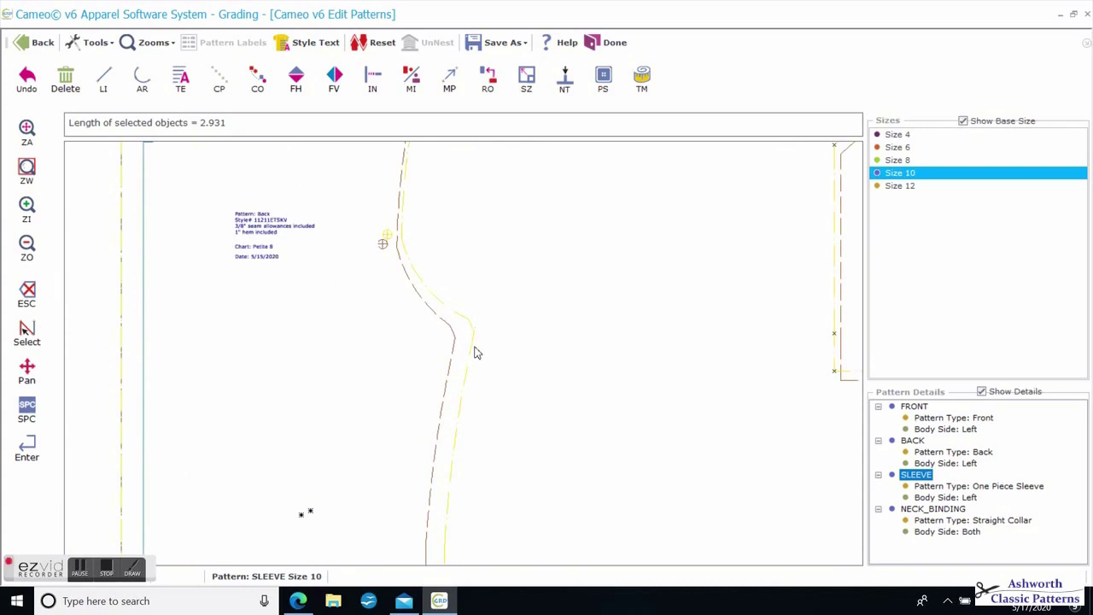
scroll(476, 353, down, 1)
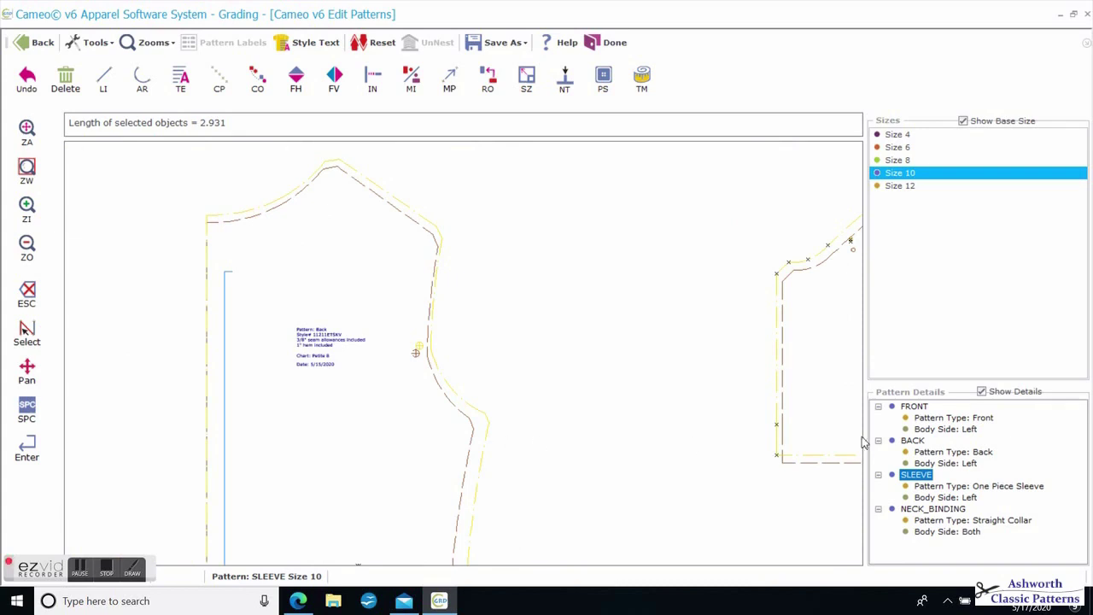
- Try moving the Size 10 Back's lowest armhole point outward and down, and lower the side seam's underarm point to match
click(912, 441)
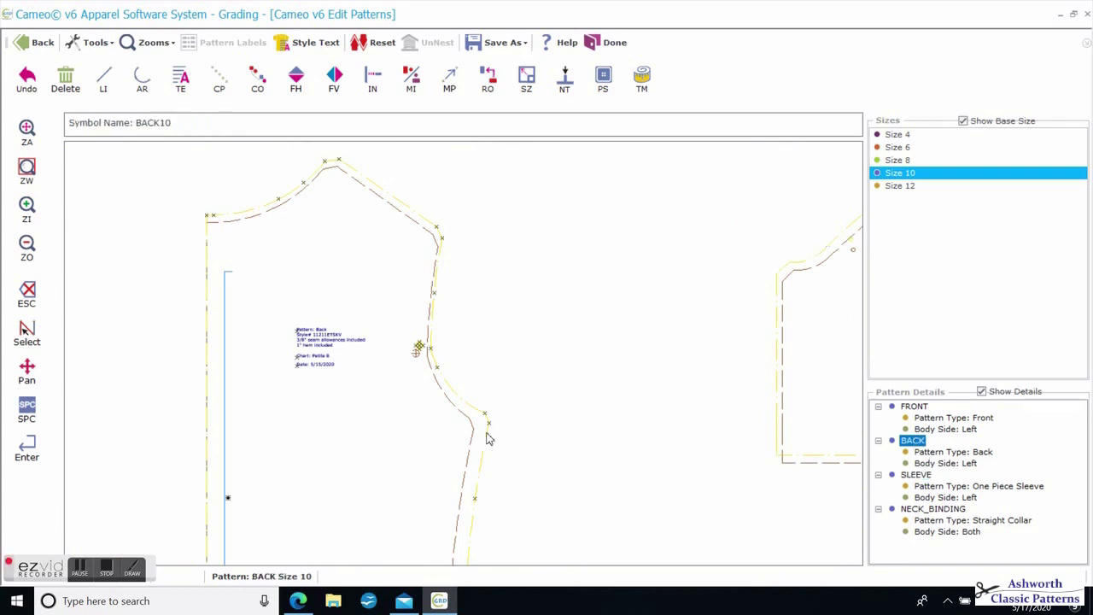
click(449, 81)
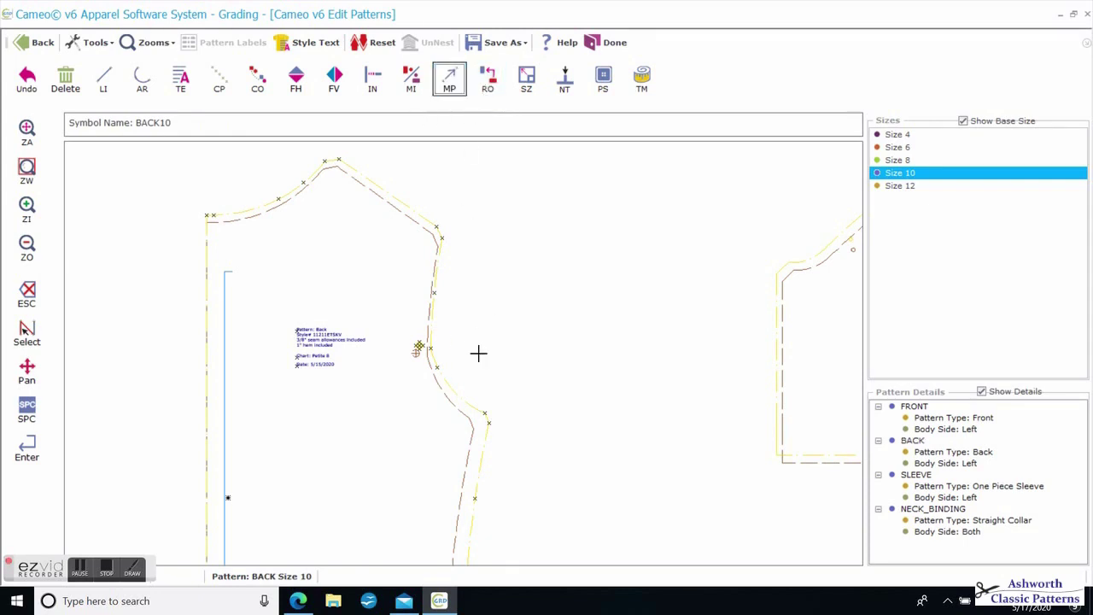
click(486, 415)
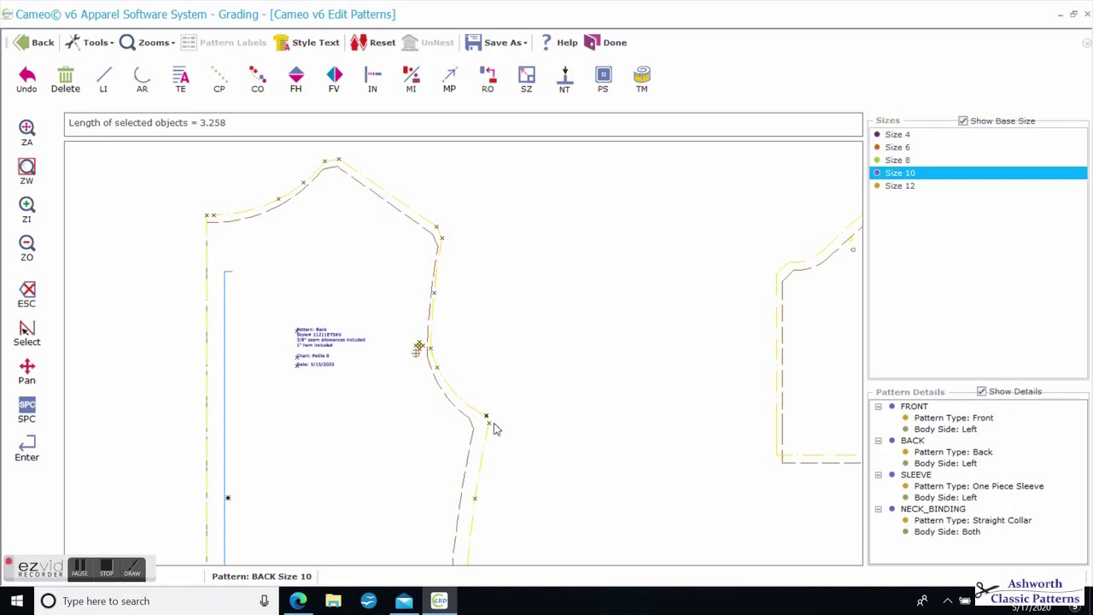
click(450, 87)
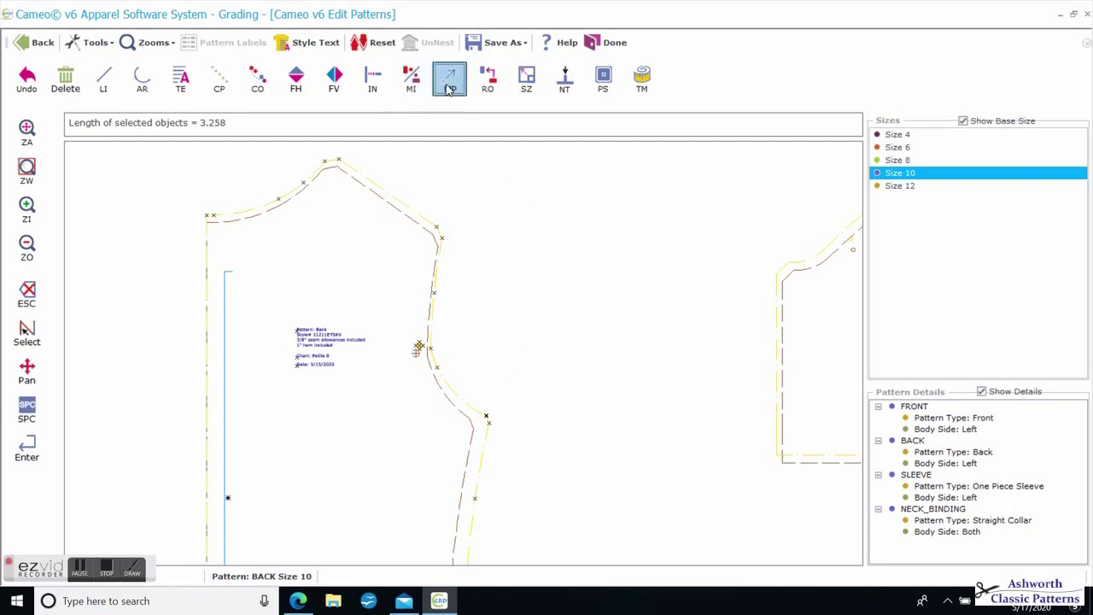
click(491, 424)
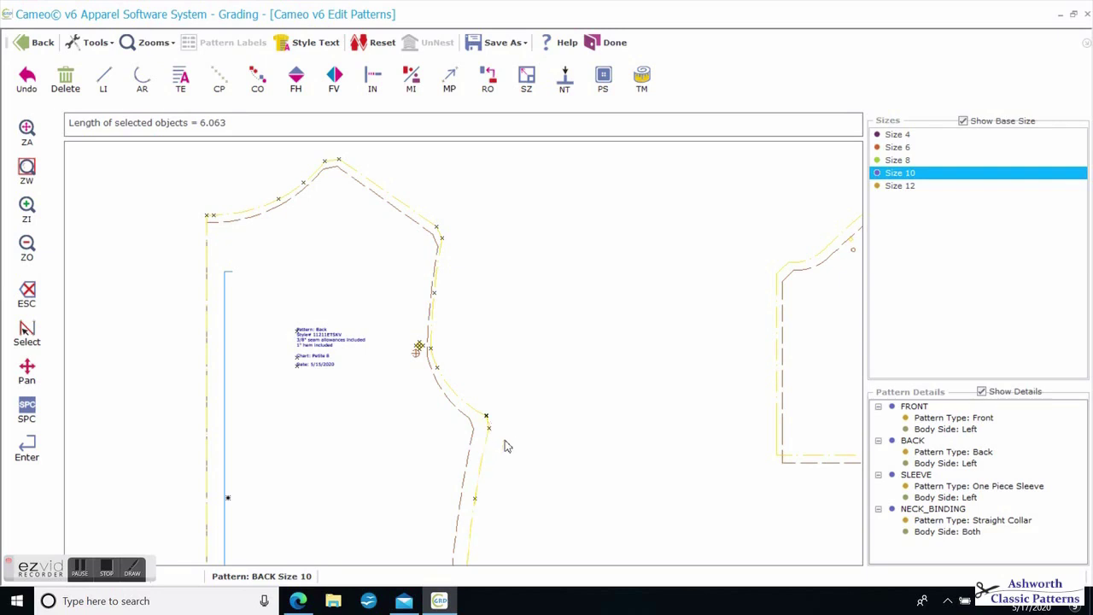
click(443, 93)
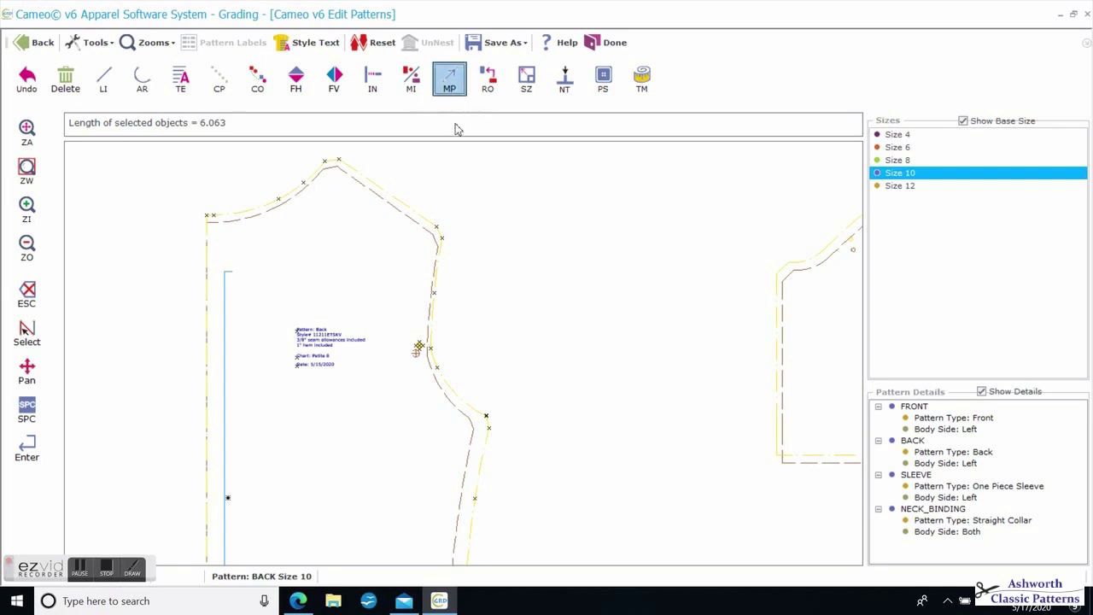
click(492, 429)
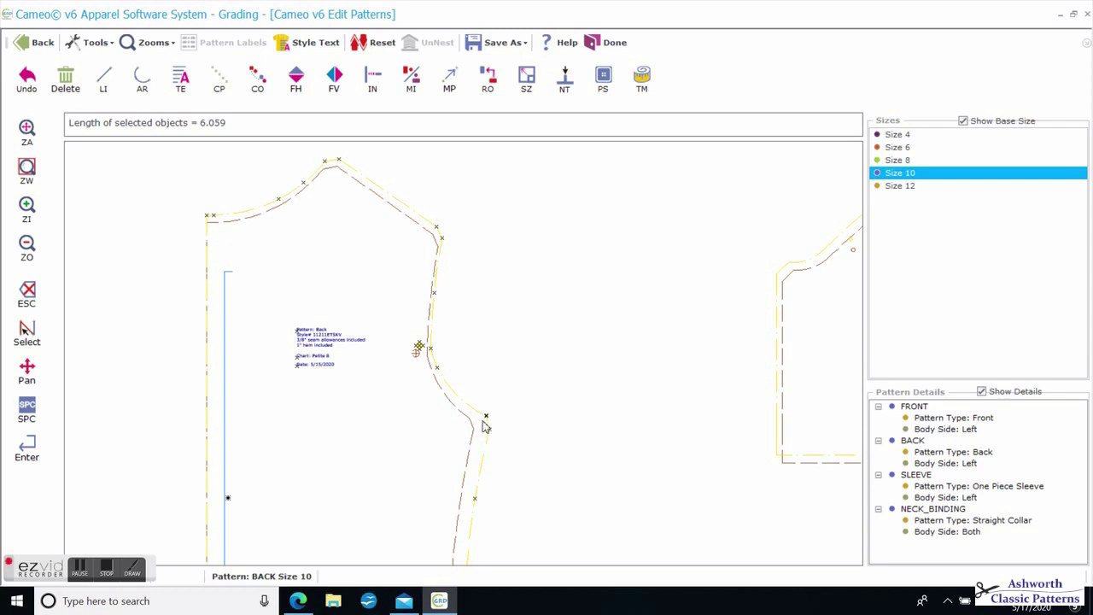
- Try readjusting the Size 10 Back's lowest armhole and underarm points, and undo all point moves on that piece
click(450, 78)
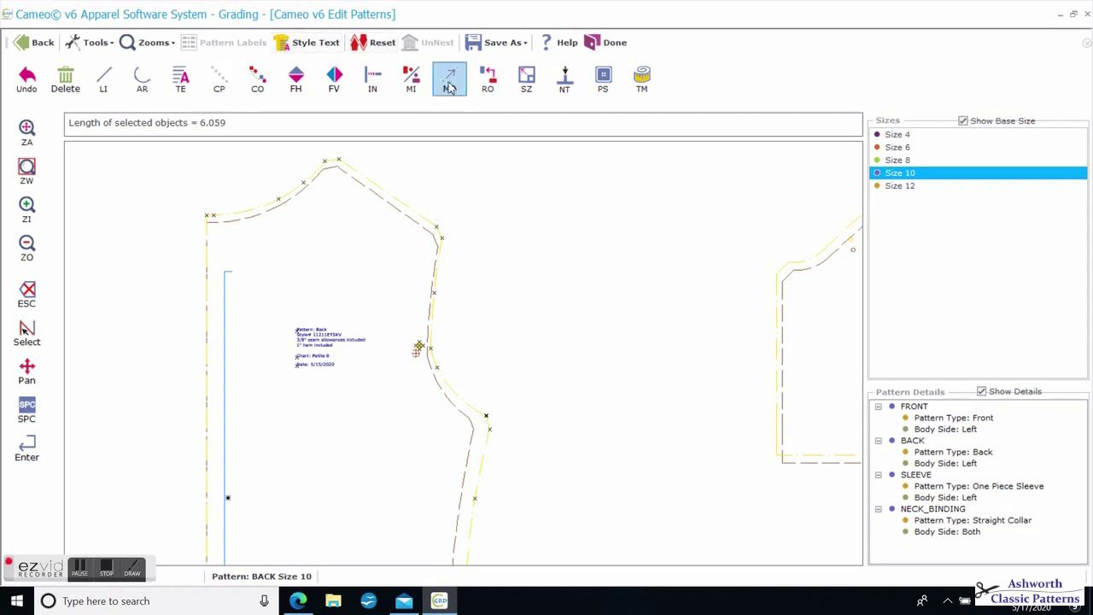
click(487, 419)
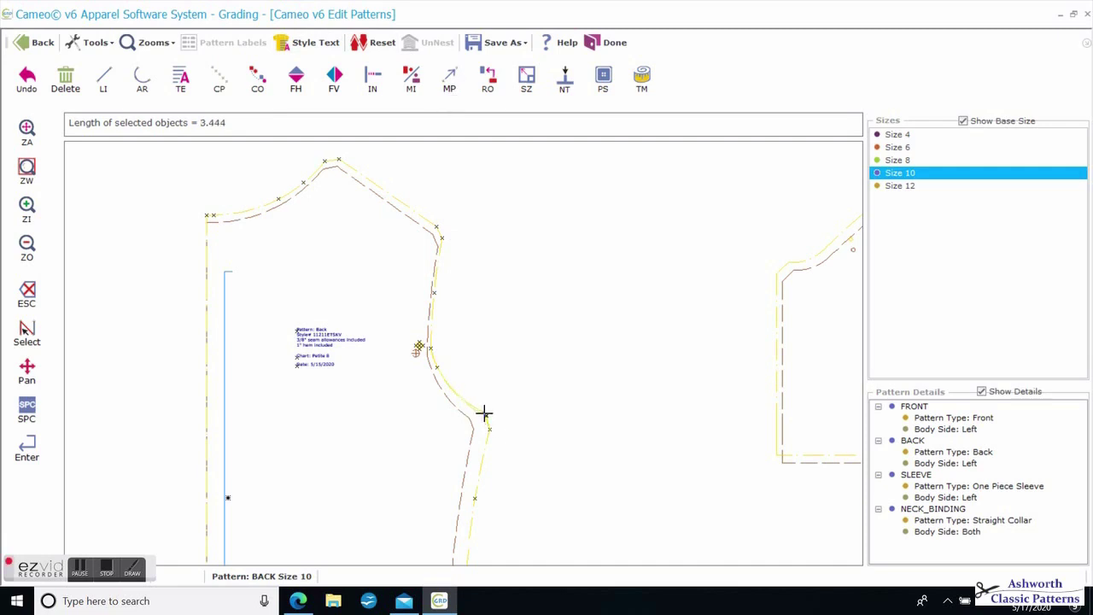
click(484, 414)
click(449, 79)
click(491, 432)
click(26, 77)
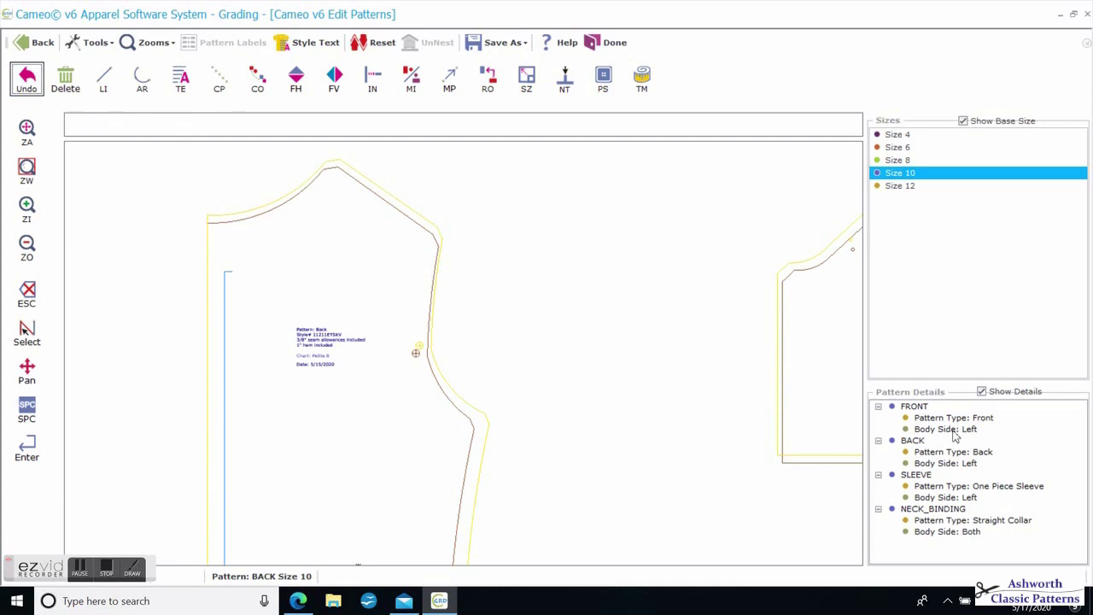
- Examine the armhole and side seam curves of the Size 10 Back and Front against the base size
click(912, 440)
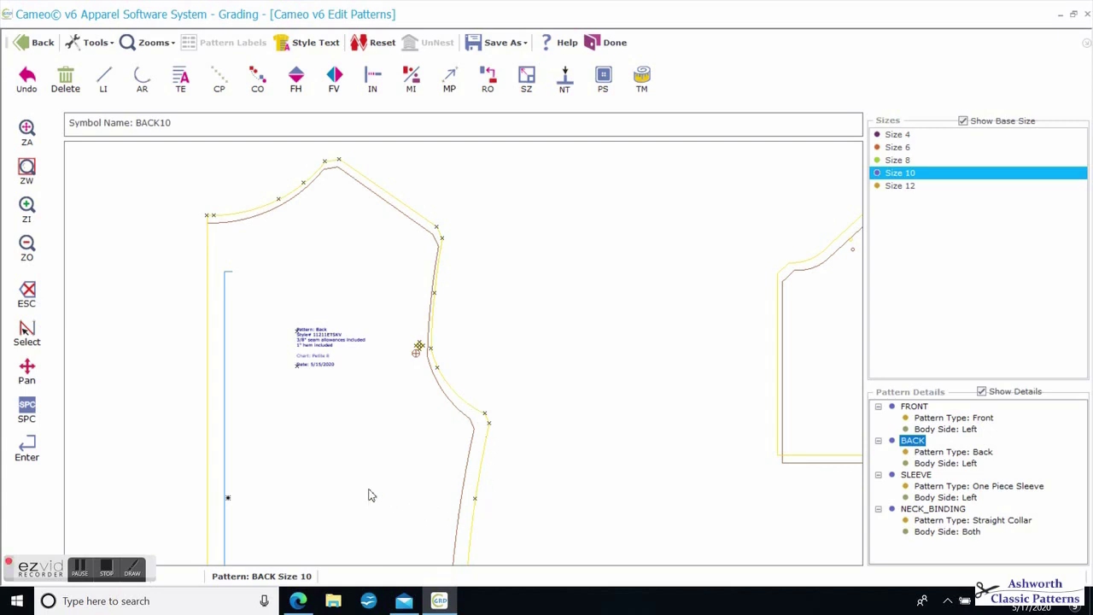
scroll(187, 411, down, 1)
scroll(463, 353, down, 1)
scroll(173, 405, down, 1)
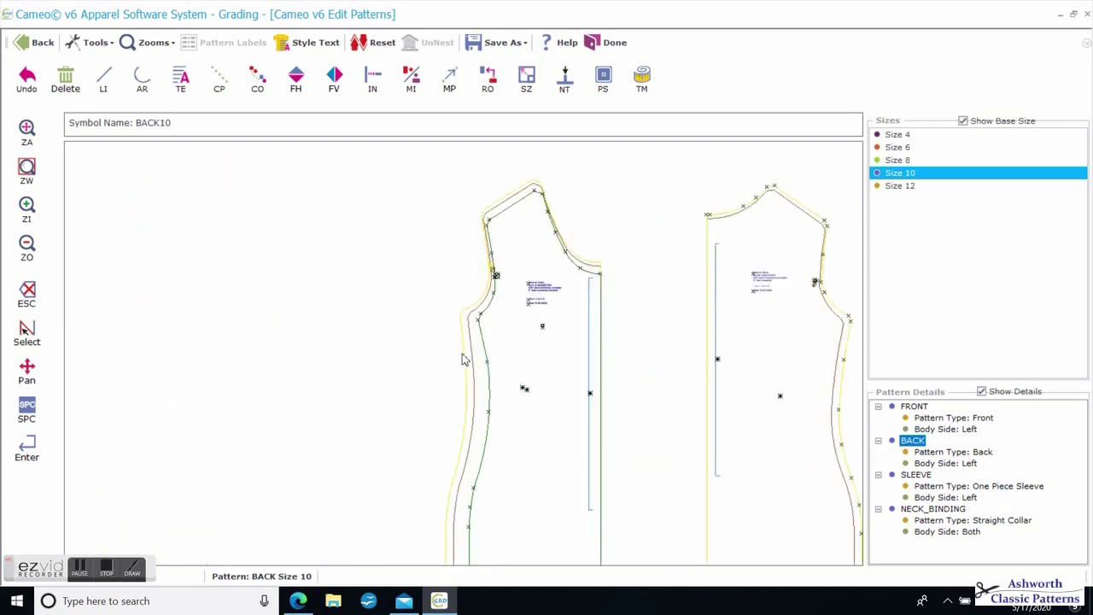
scroll(473, 348, up, 1)
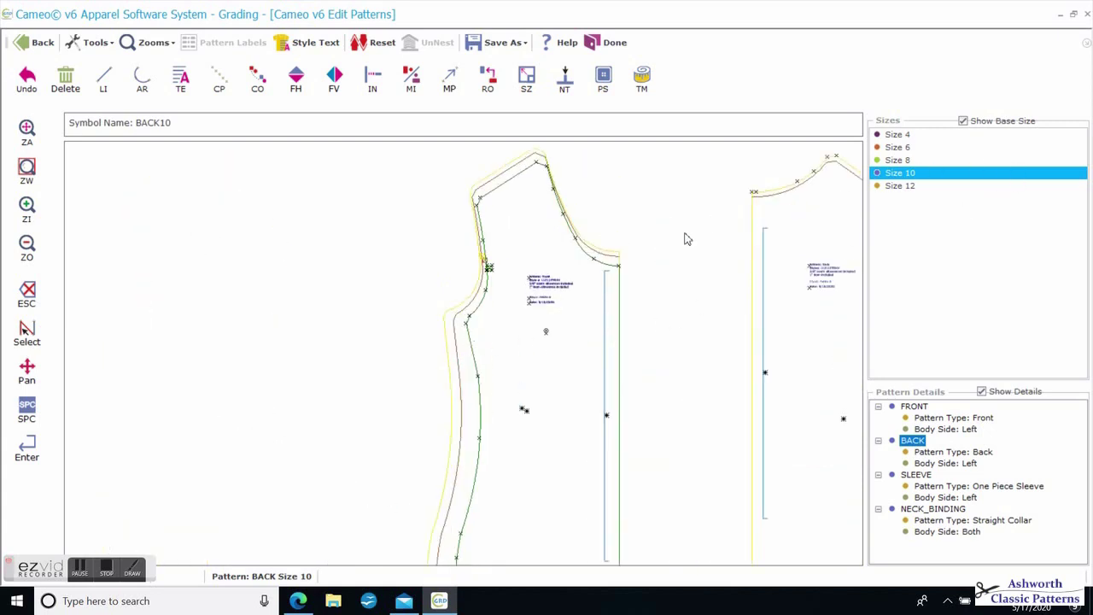
scroll(801, 196, up, 2)
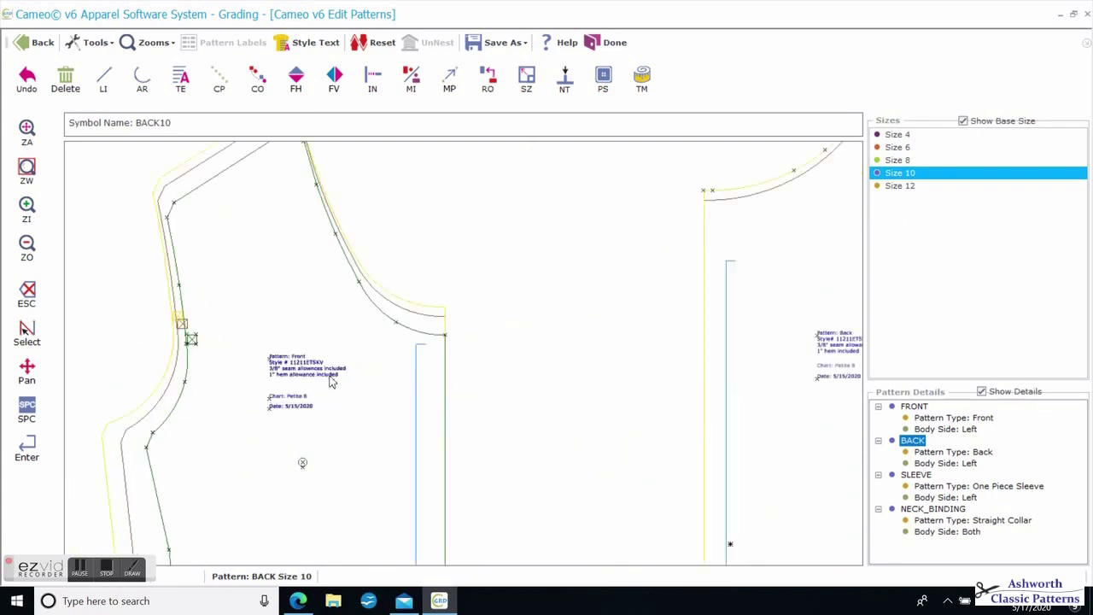
scroll(798, 389, down, 1)
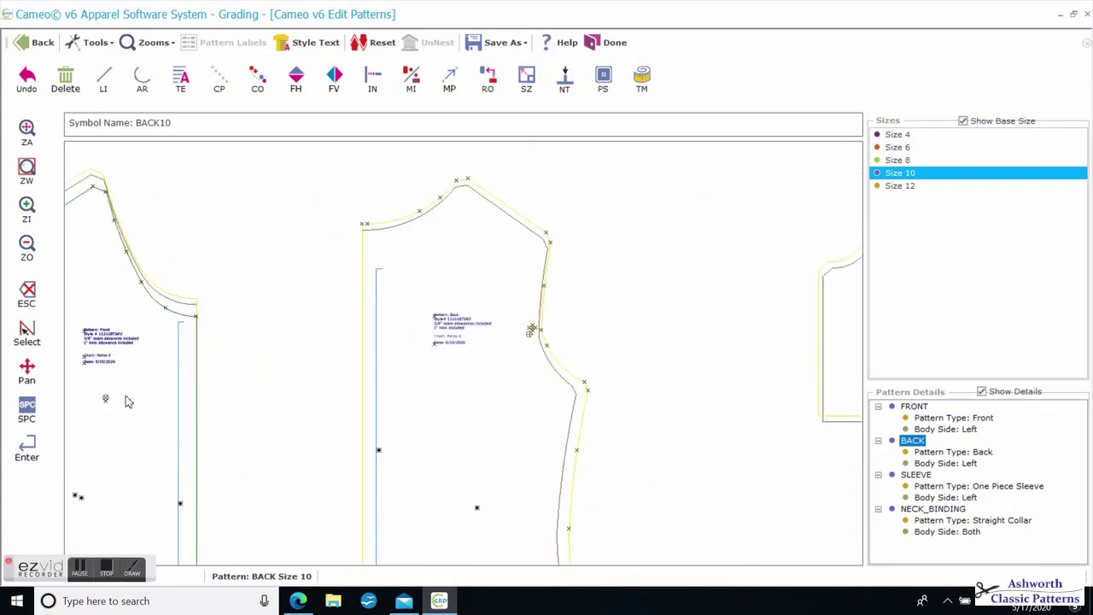
scroll(120, 378, down, 1)
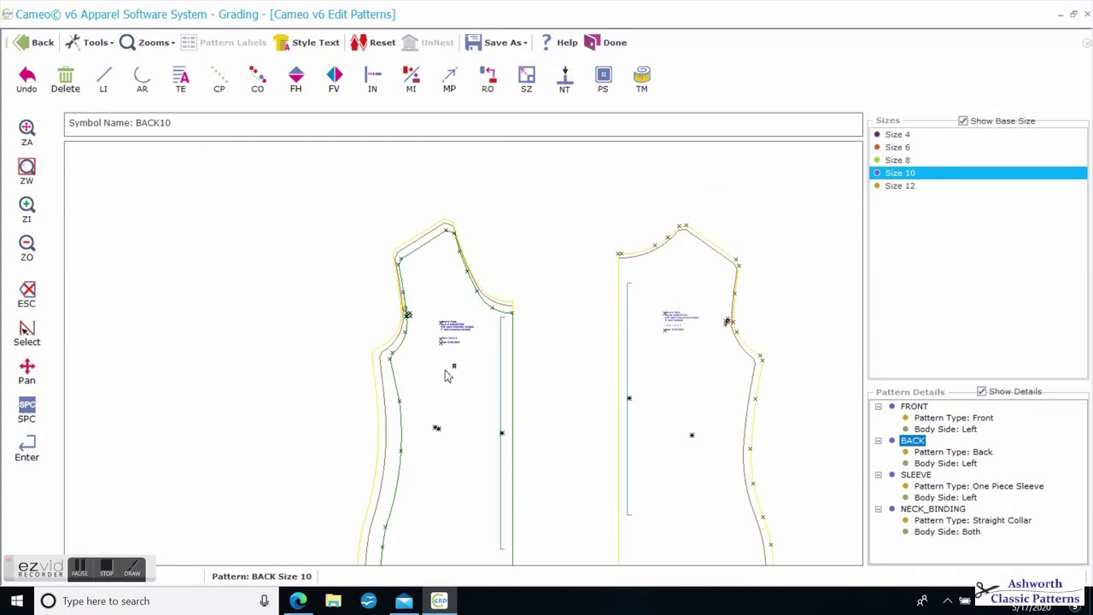
scroll(446, 375, up, 1)
scroll(475, 349, up, 1)
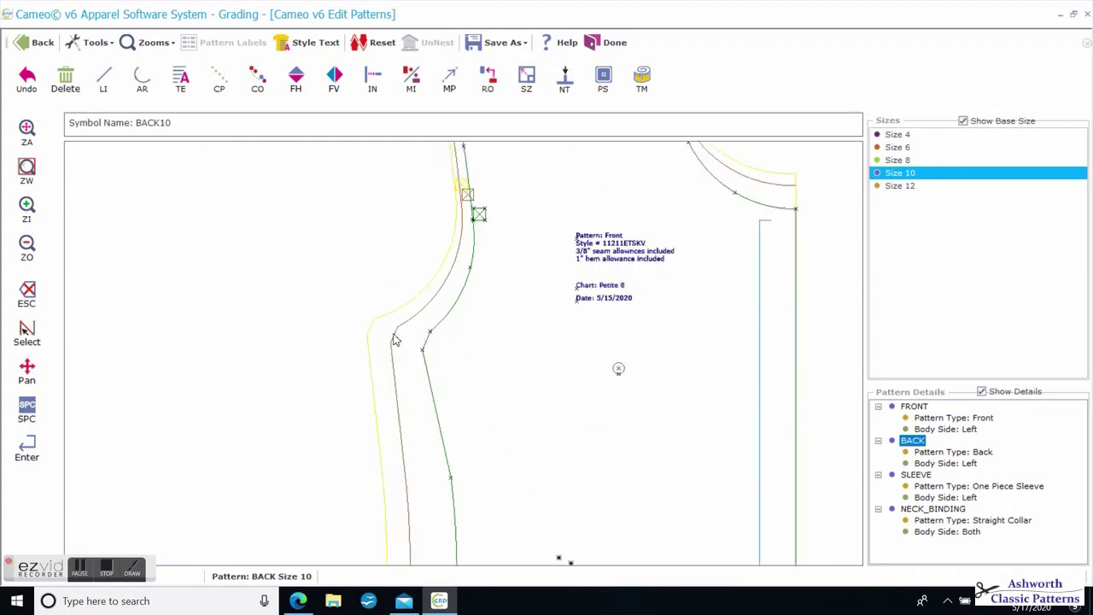
click(371, 337)
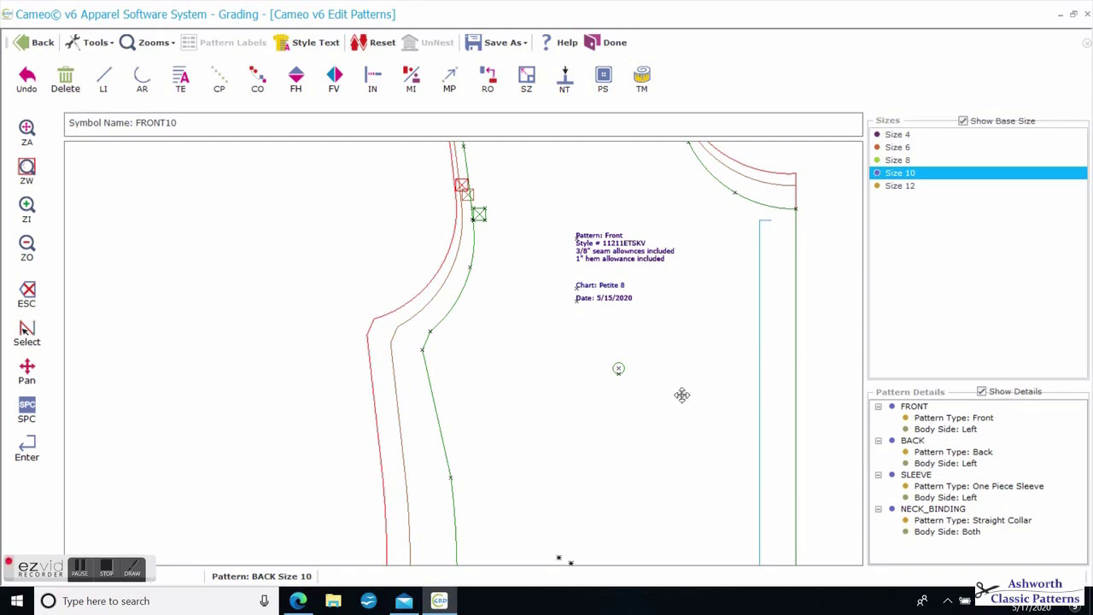
- Compare the Front's armhole and underarm corner across Sizes 4, 6, 8, 10 and 12 against the base size
click(895, 138)
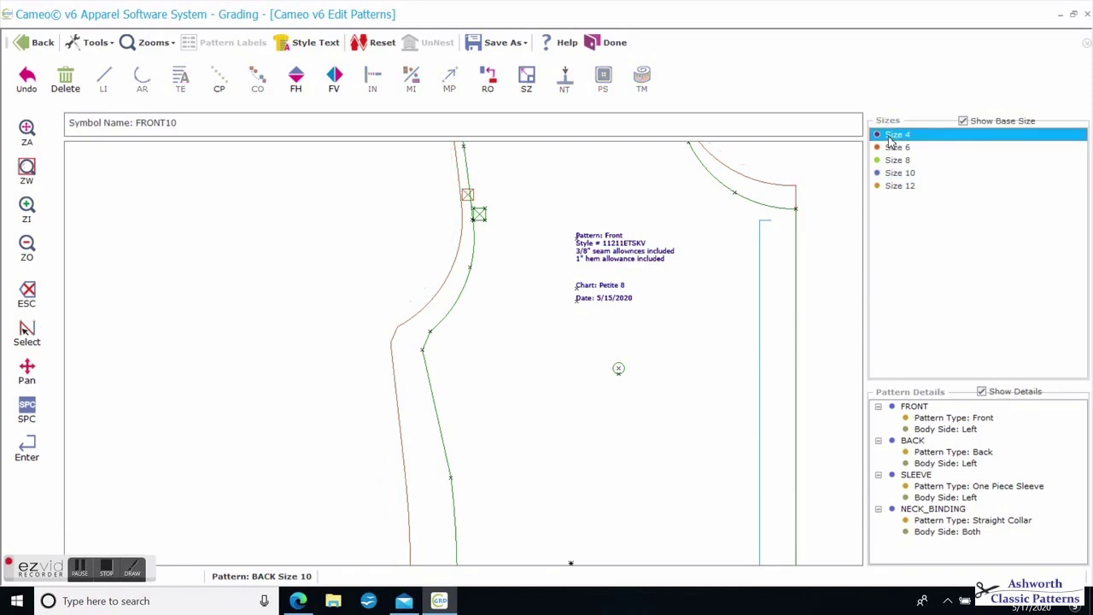
click(894, 151)
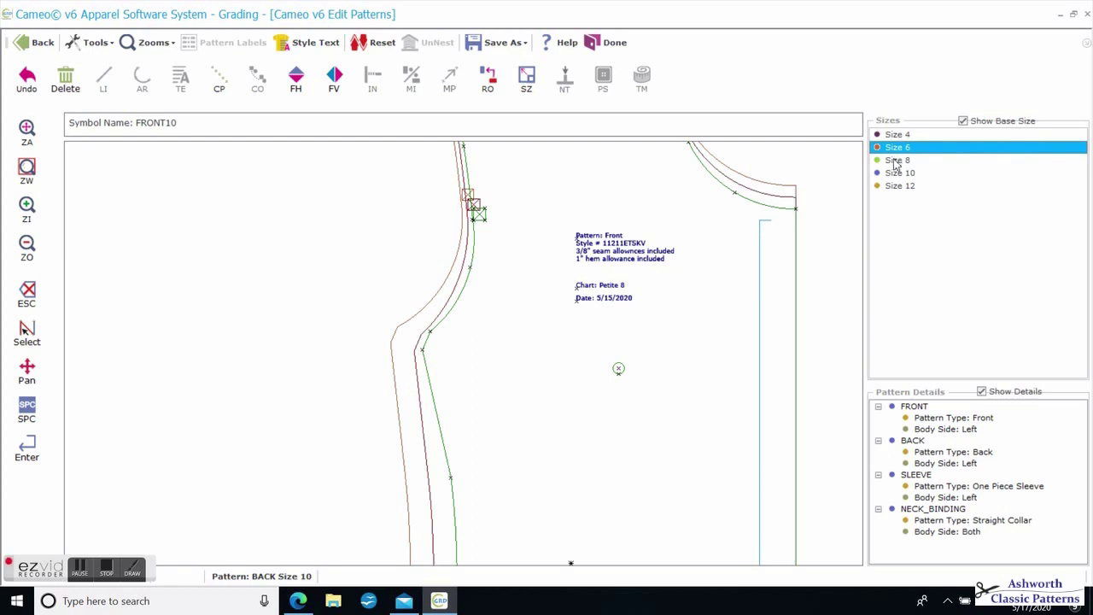
click(895, 162)
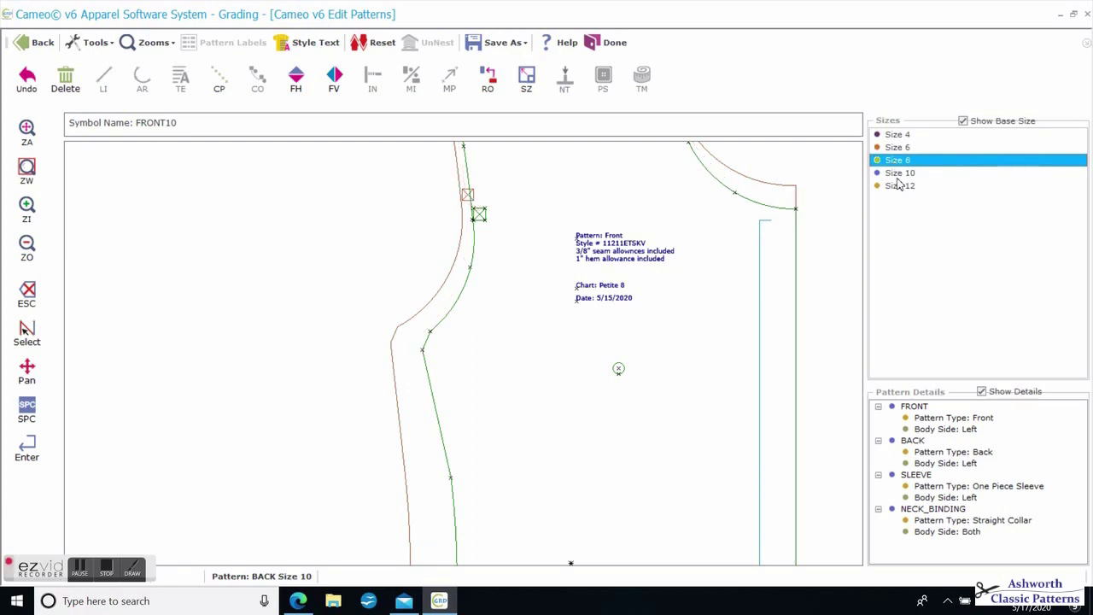
click(898, 176)
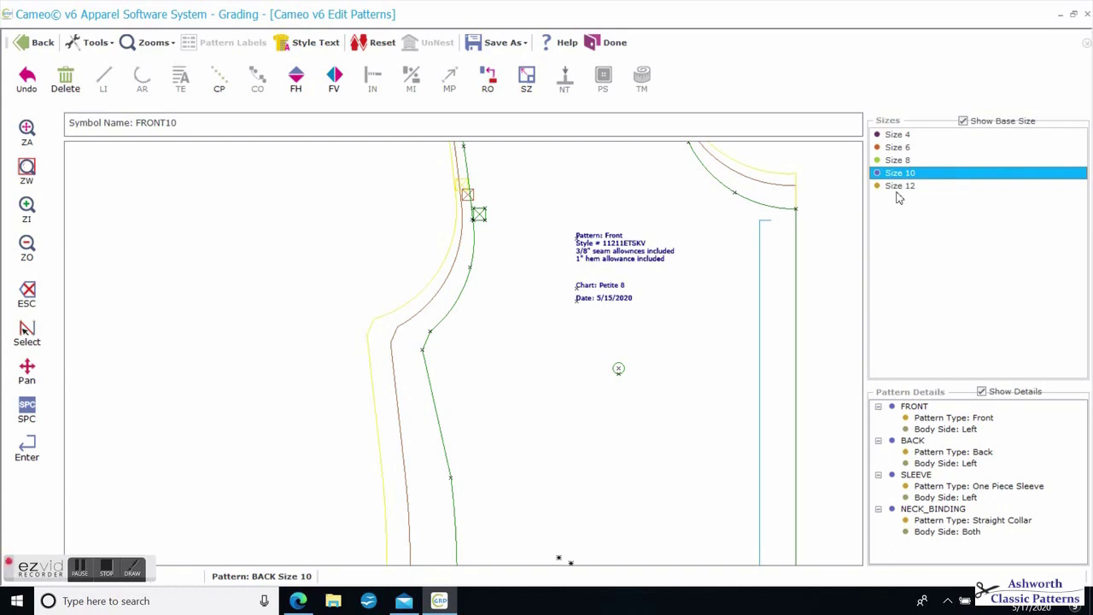
click(897, 189)
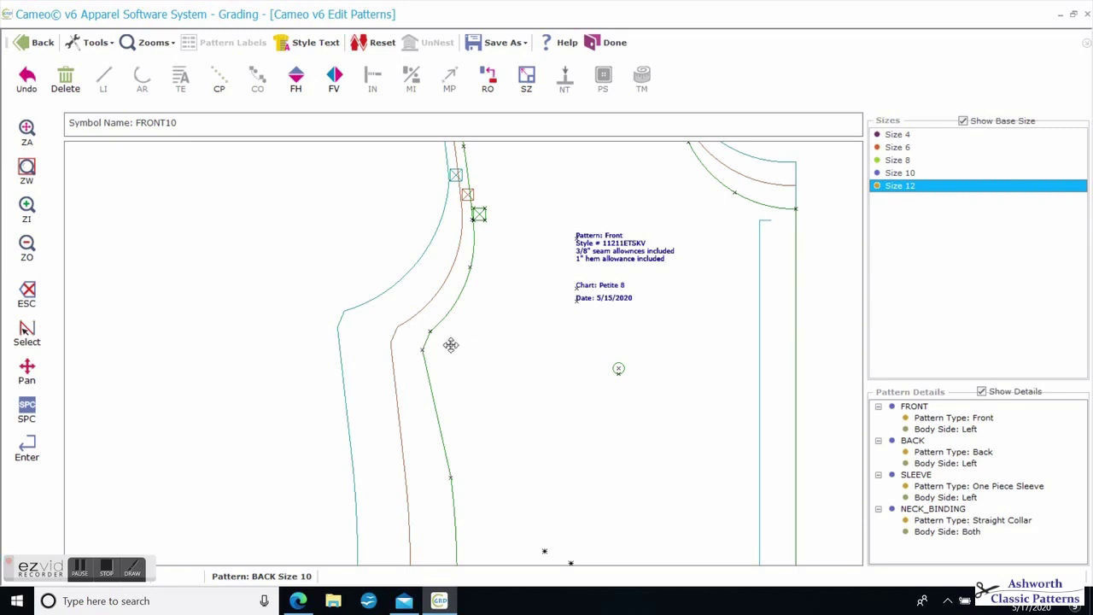
- Move the Size 12 Front's lowest armhole point and underarm side seam point slightly inward and down
scroll(464, 355, down, 1)
scroll(465, 354, down, 1)
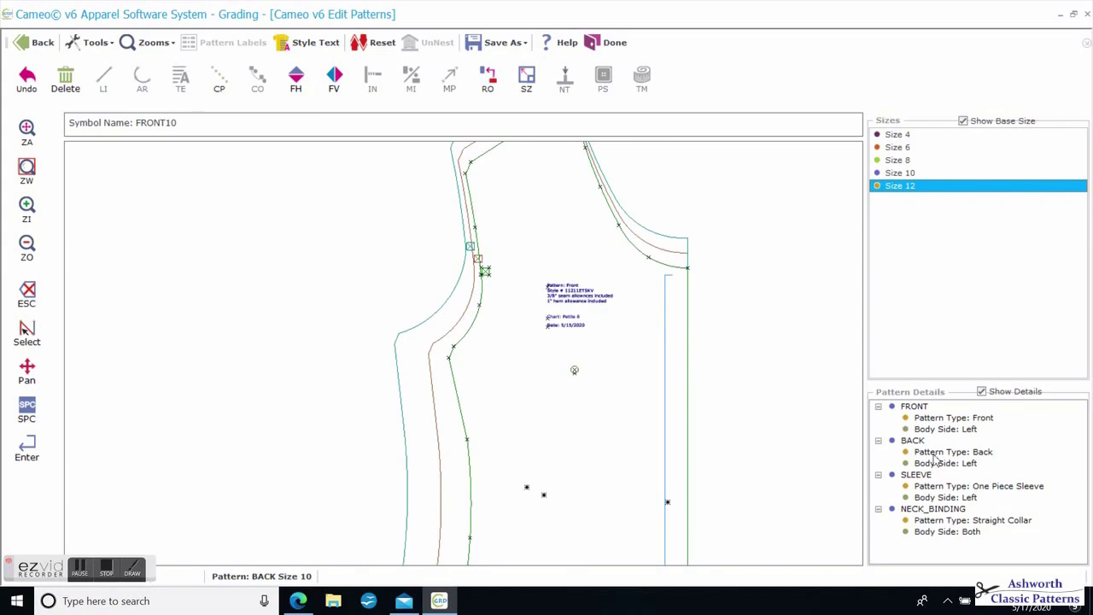
click(912, 408)
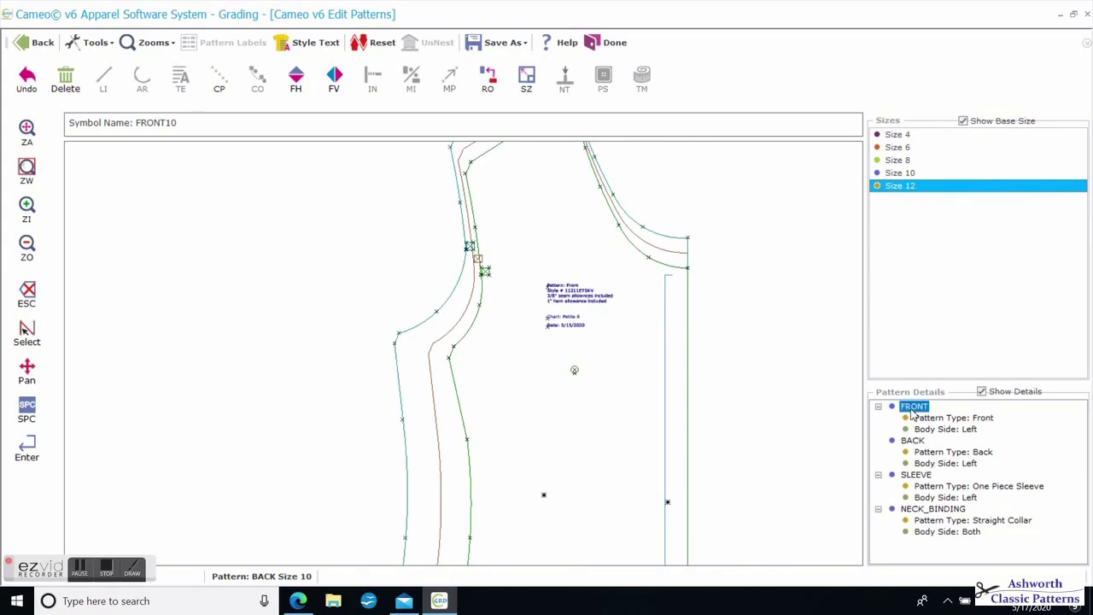
scroll(536, 341, up, 1)
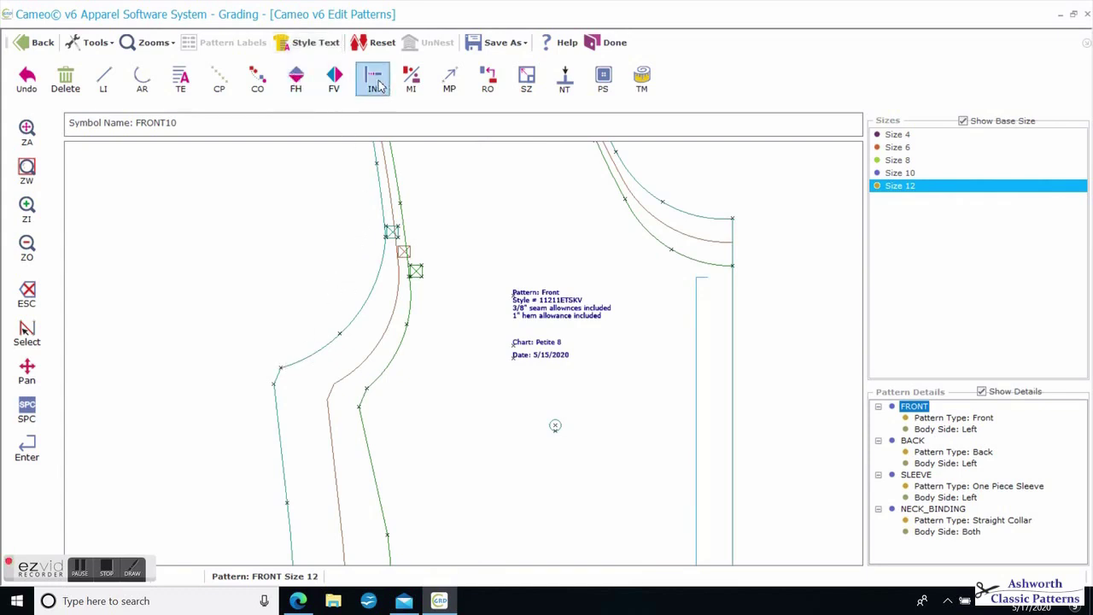
click(448, 83)
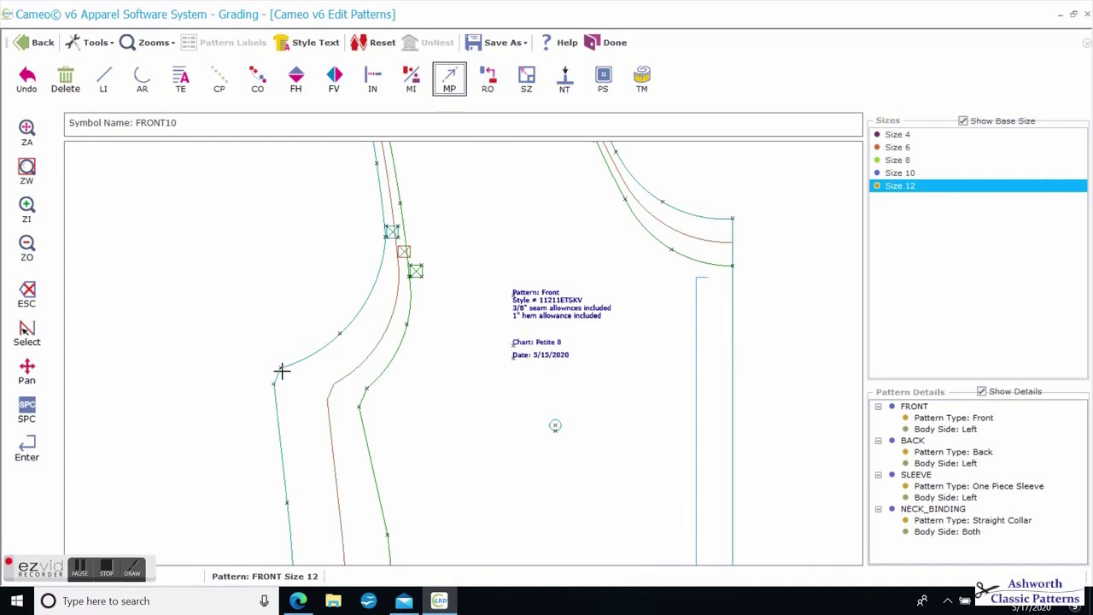
click(282, 370)
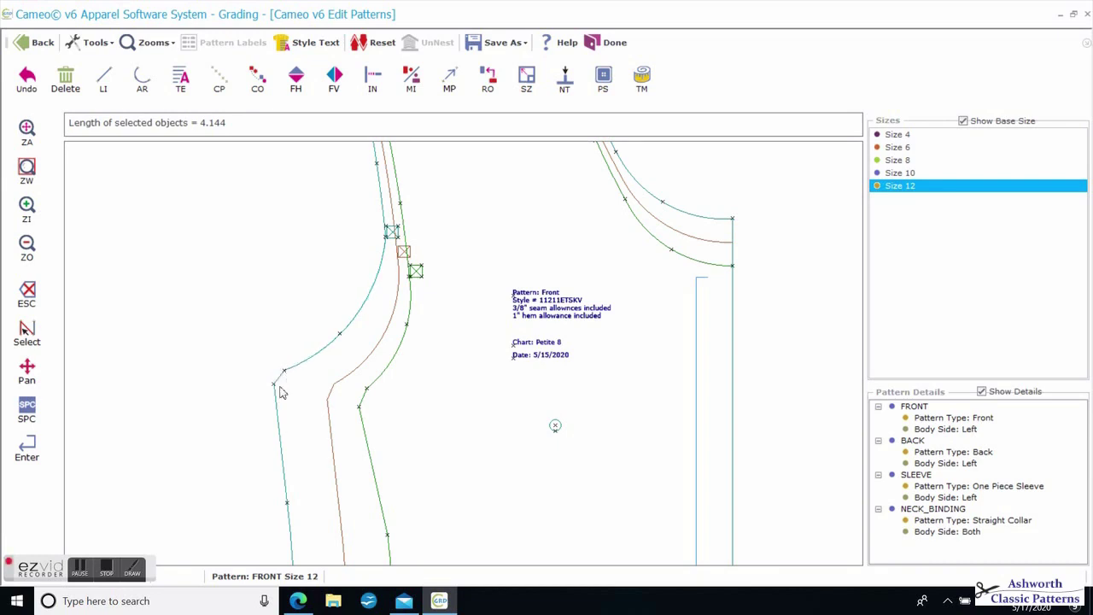
click(448, 83)
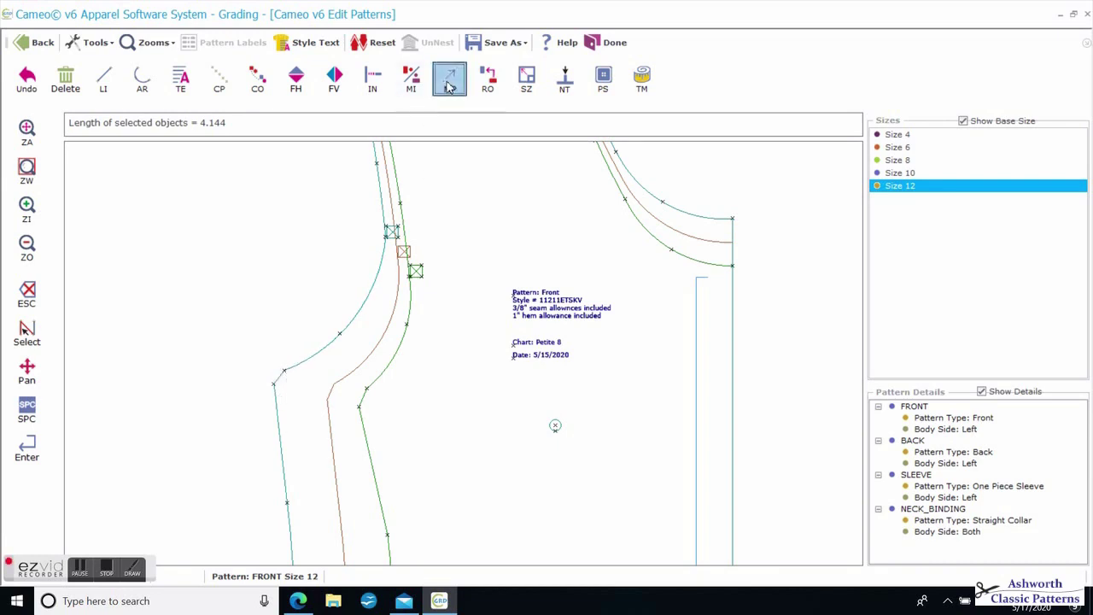
click(274, 385)
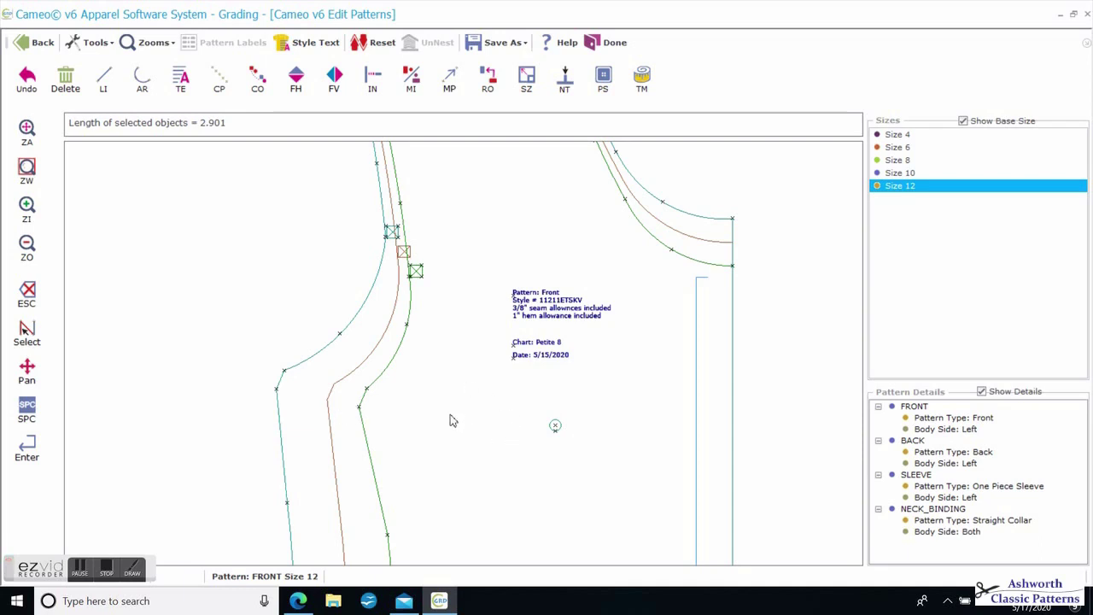
- Check the Size 12 Front's armhole and side seam against the base size, with the base outline hidden and shown
scroll(427, 474, down, 1)
scroll(464, 354, up, 2)
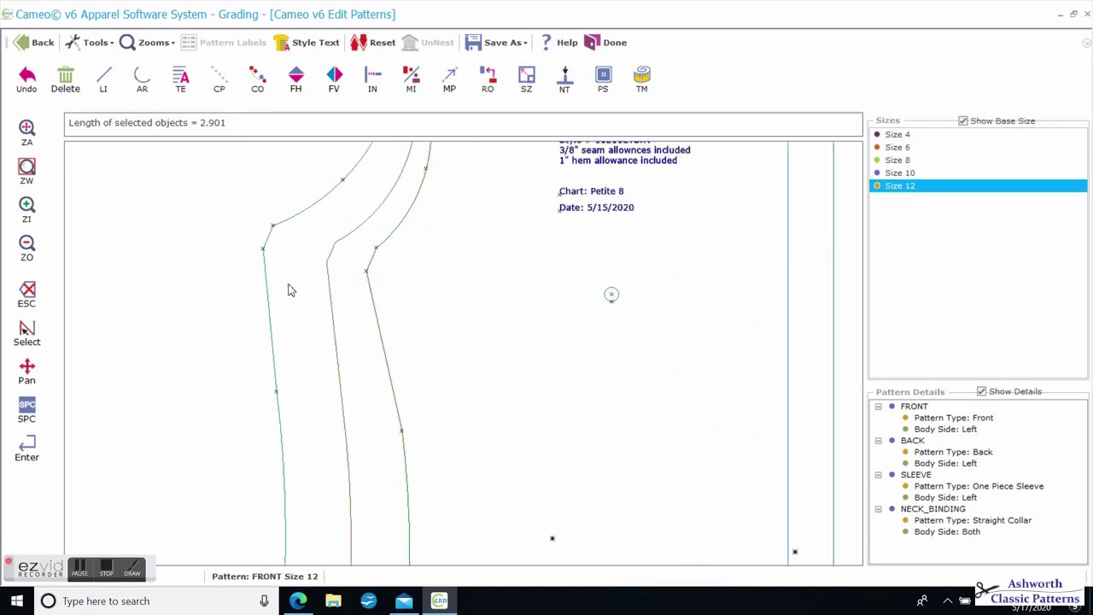
scroll(654, 322, down, 1)
scroll(471, 358, down, 2)
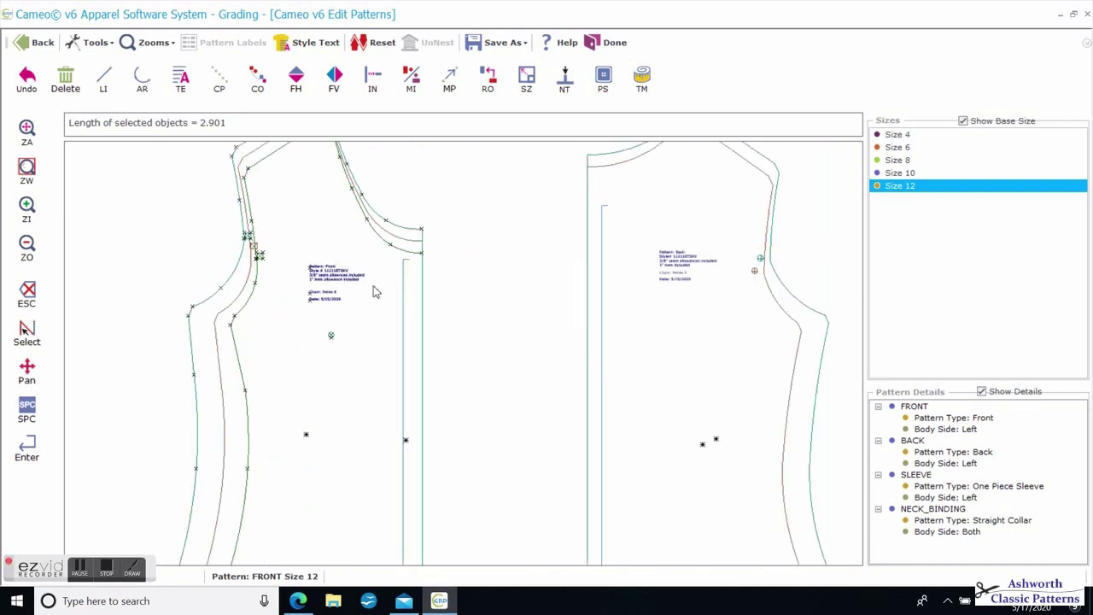
click(963, 121)
click(963, 121)
scroll(763, 226, down, 2)
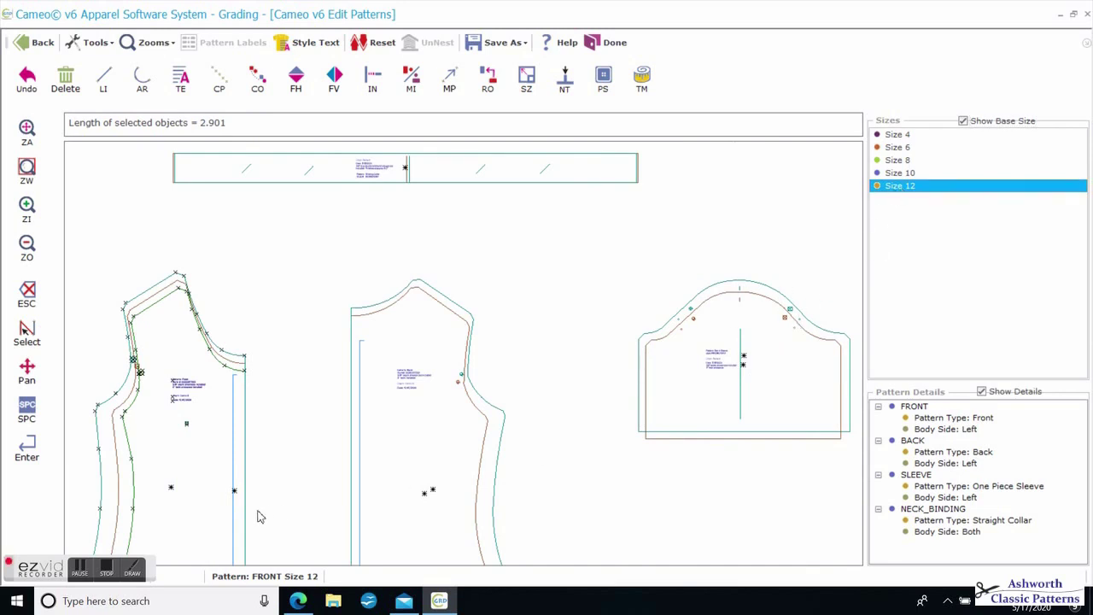
- Move the Size 10 Front's lowest armhole point and underarm side seam point slightly inward and down
click(897, 173)
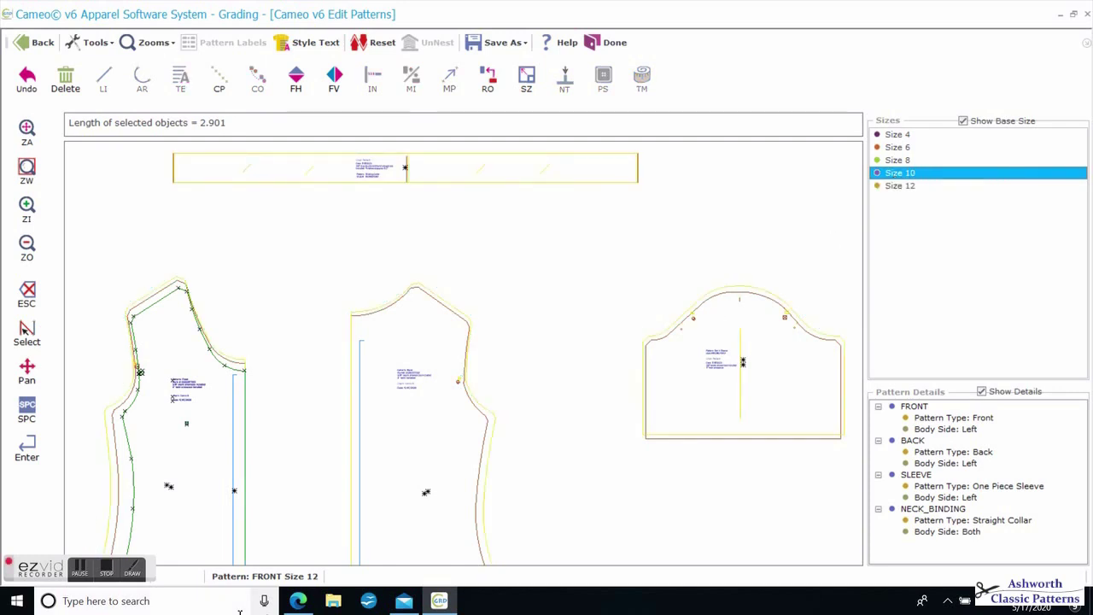
scroll(167, 470, up, 2)
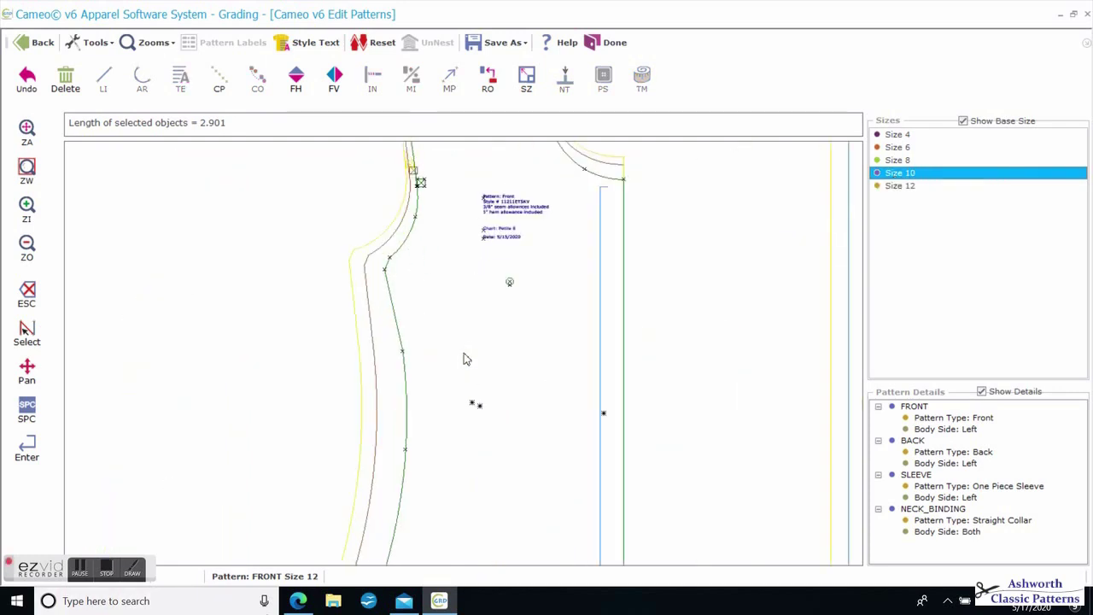
scroll(453, 333, up, 1)
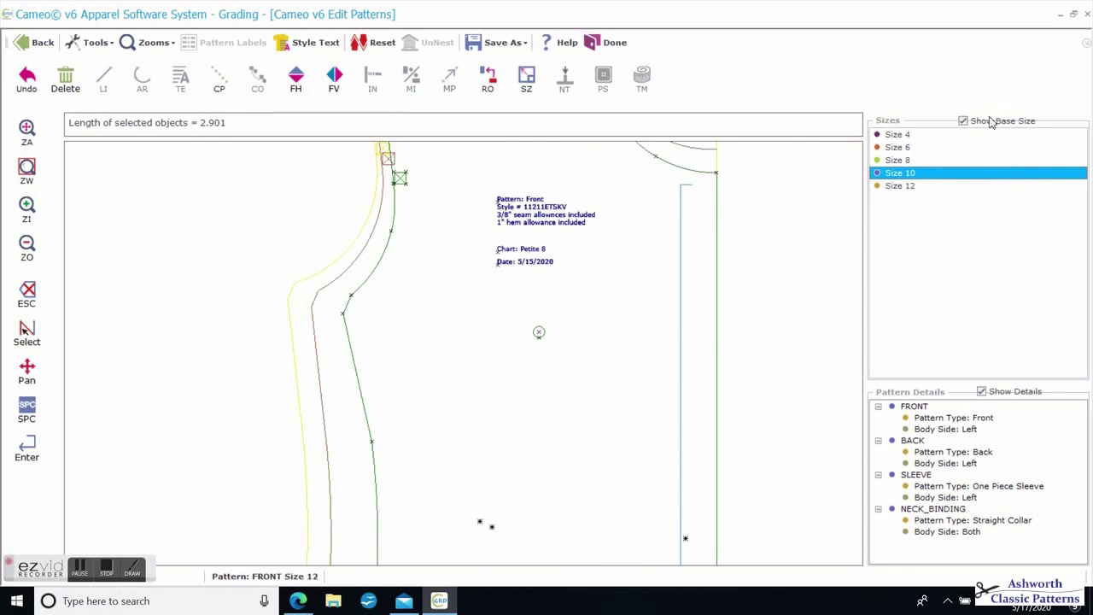
click(963, 121)
click(962, 121)
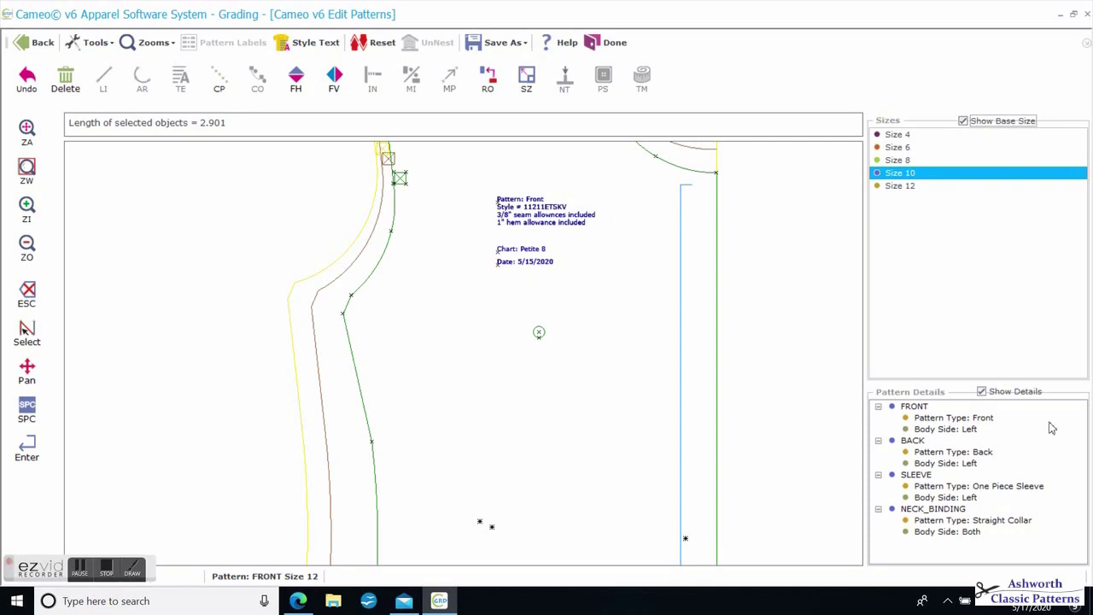
click(914, 407)
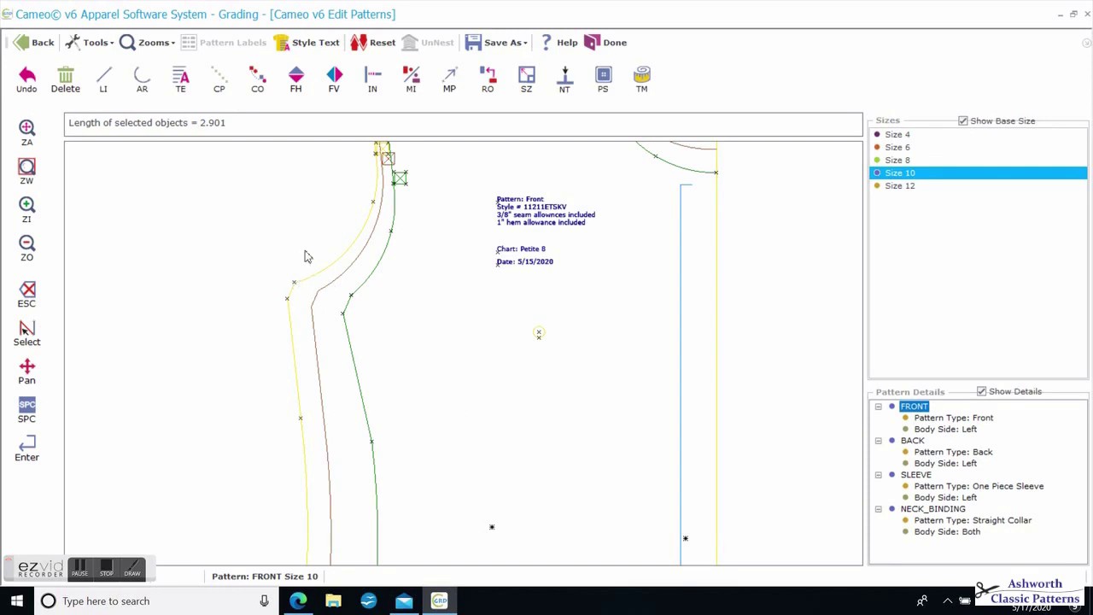
click(449, 78)
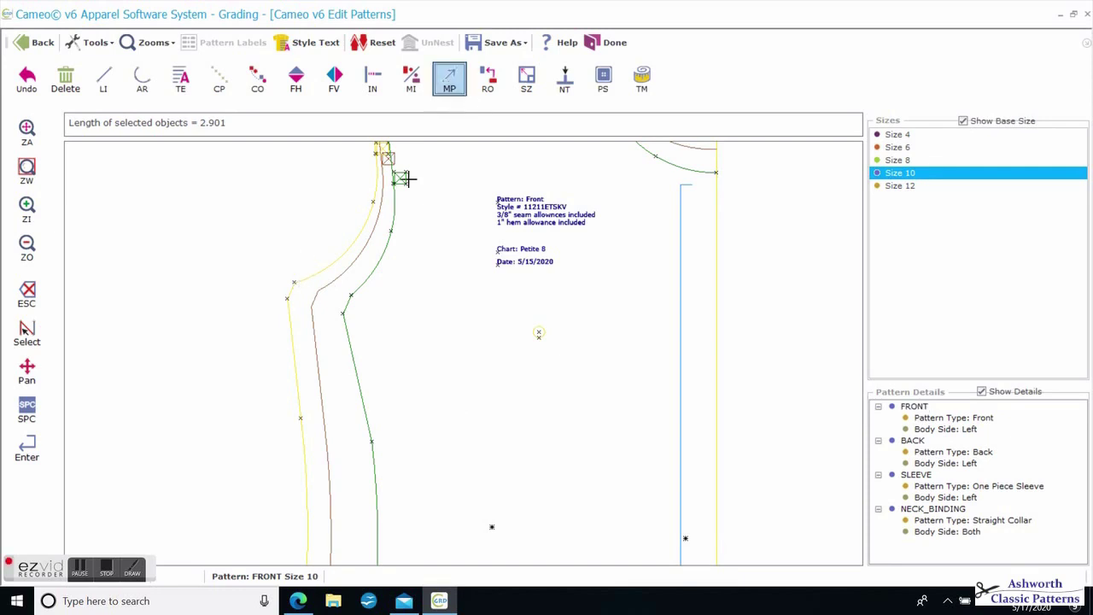
click(294, 283)
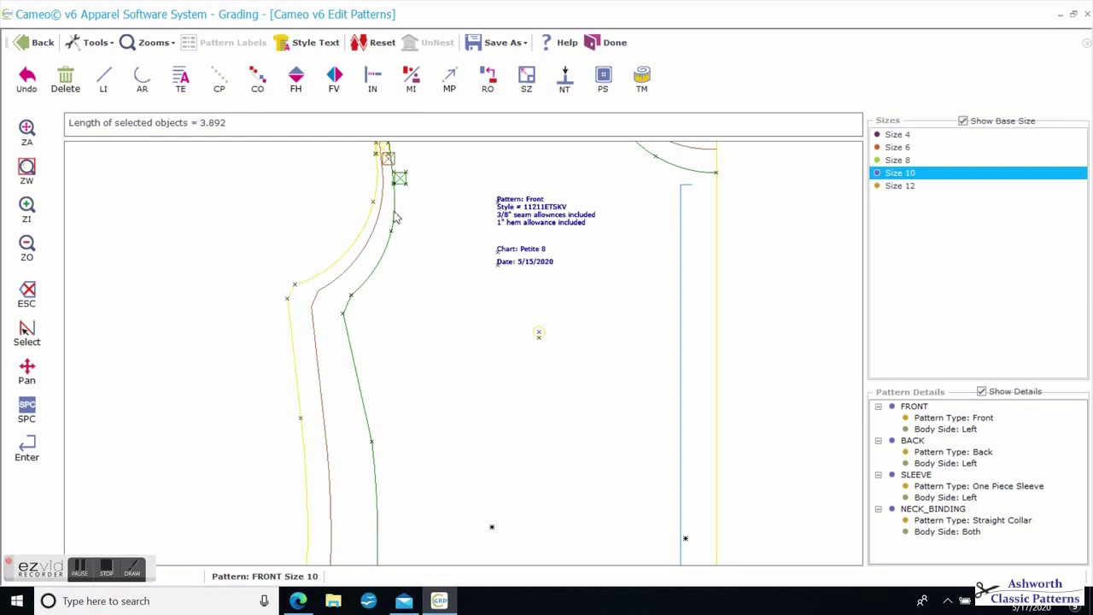
click(449, 78)
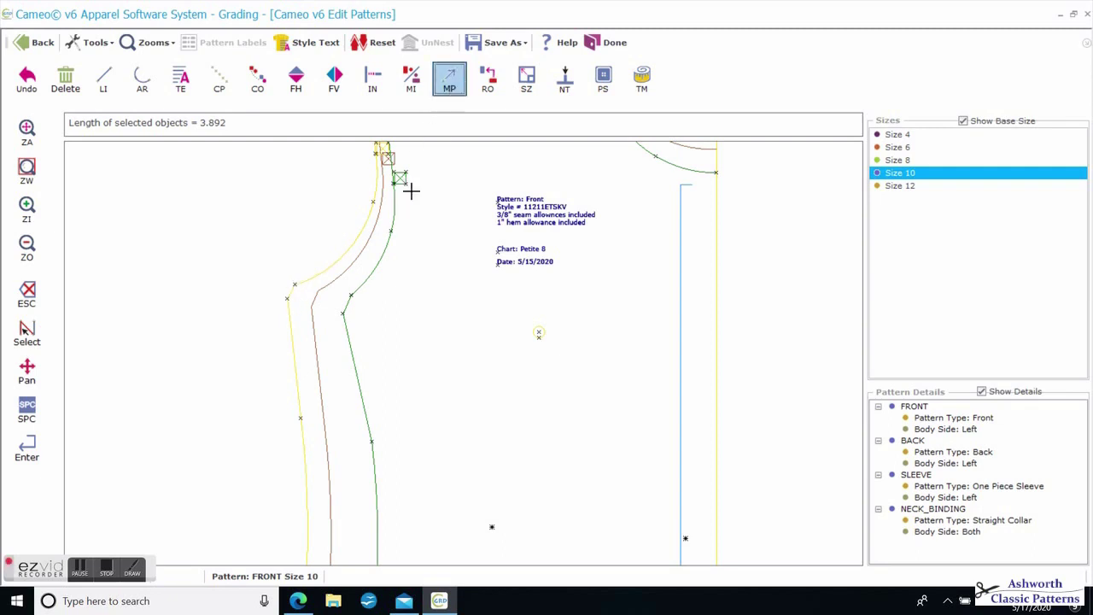
click(287, 301)
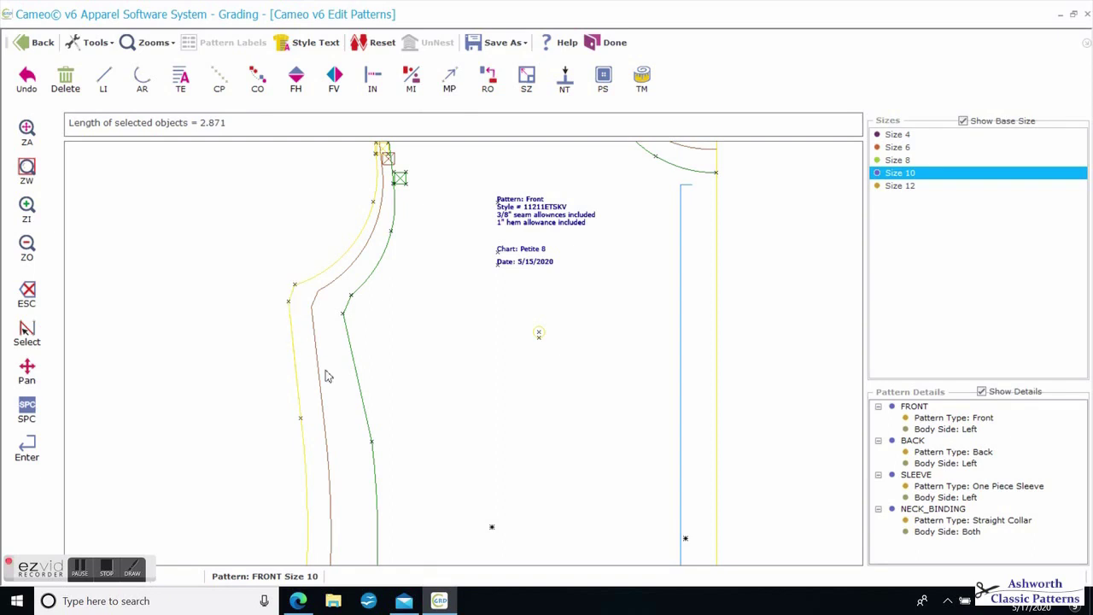
- Review all pattern pieces in Sizes 4, 6, 8, 10 and 12 against the base size
scroll(478, 376, down, 1)
scroll(547, 418, down, 3)
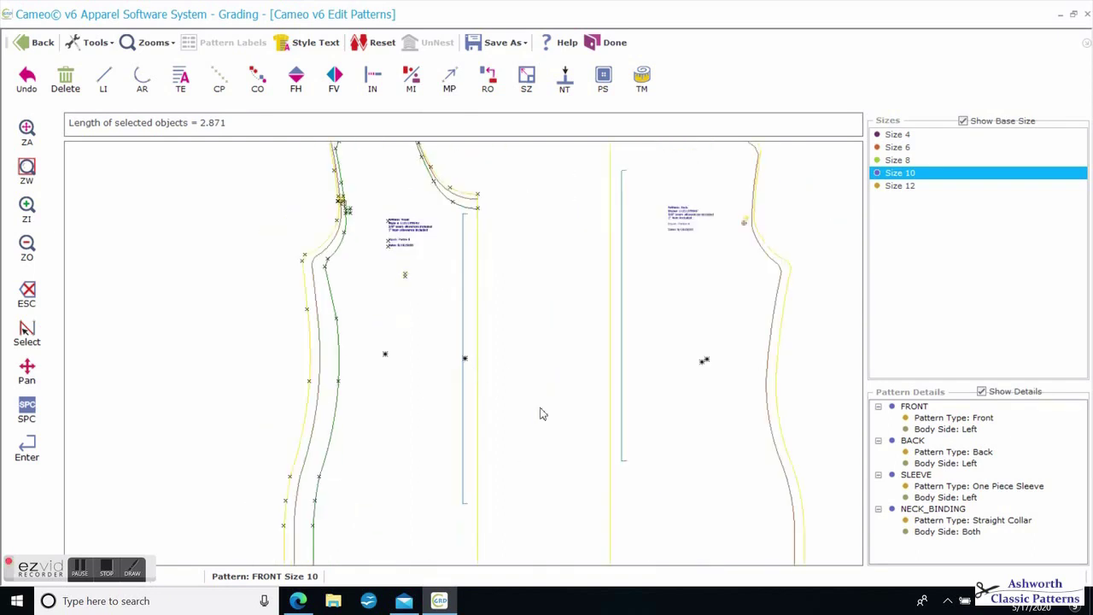
click(897, 138)
click(899, 148)
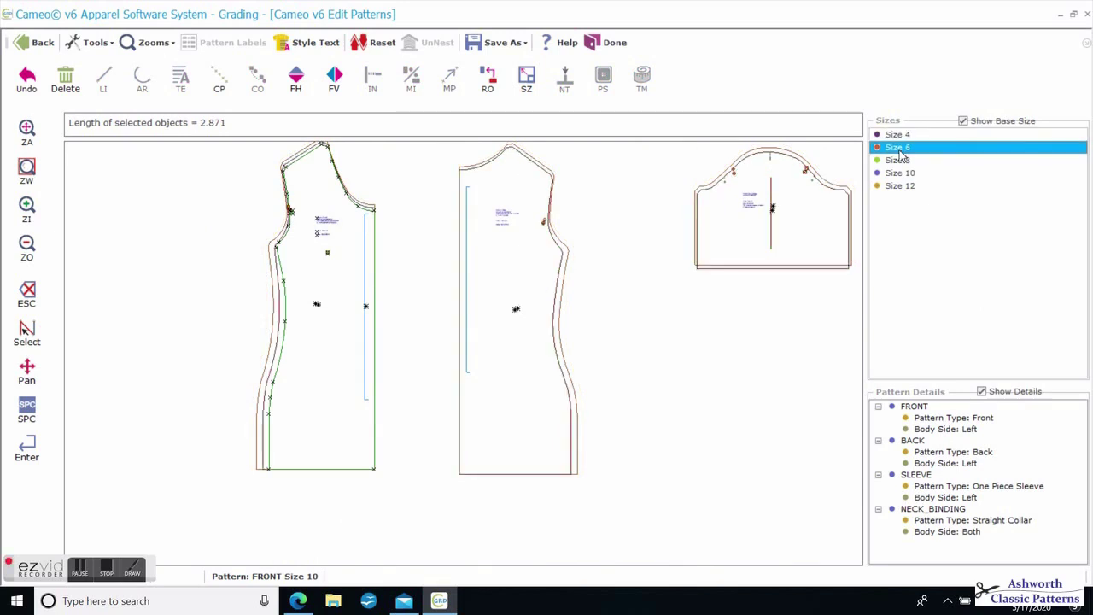
click(899, 160)
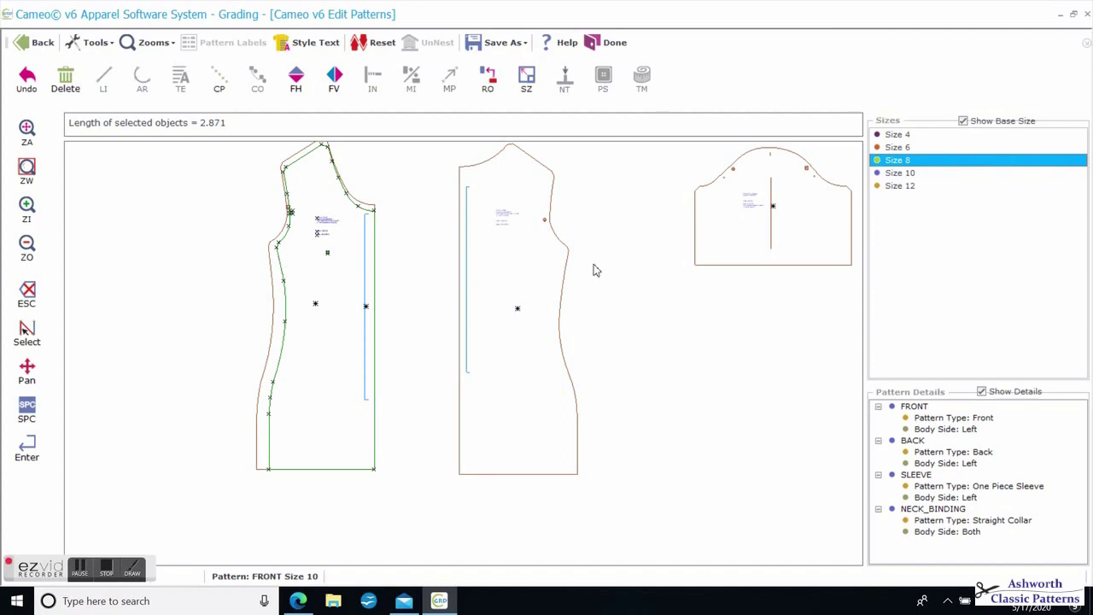
click(899, 174)
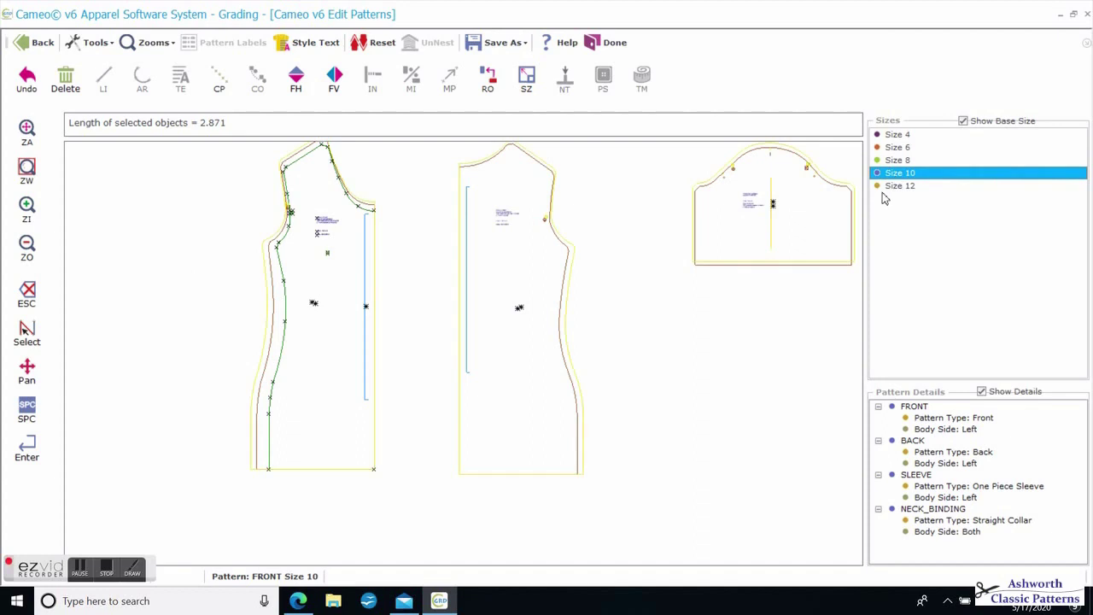
click(888, 187)
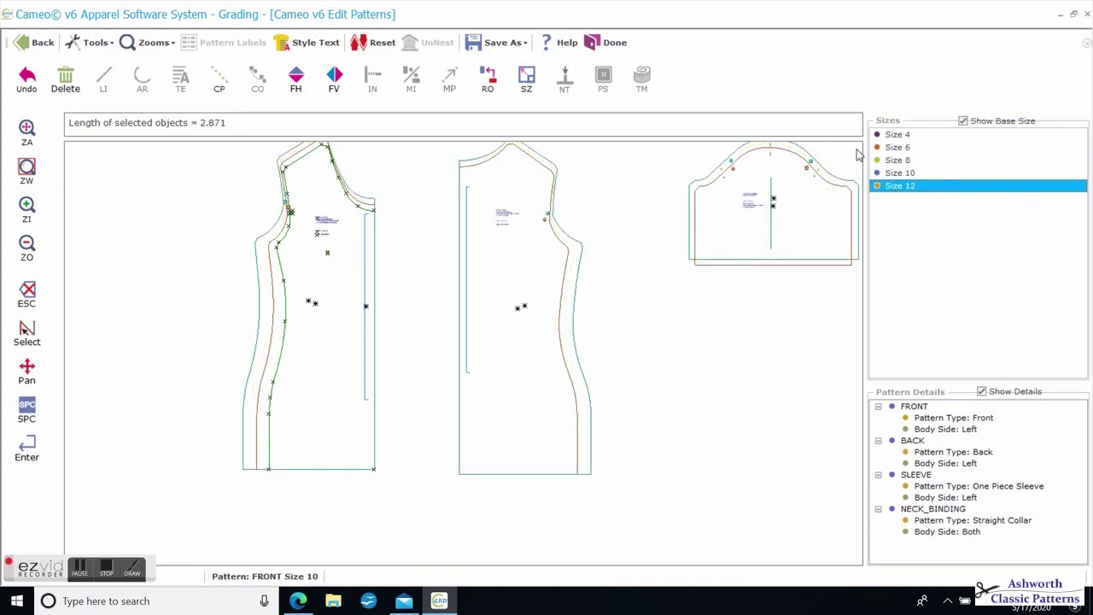
- Save style 11210ETSKVS8 as a Cameo file (GRD) and finish editing the patterns
click(501, 45)
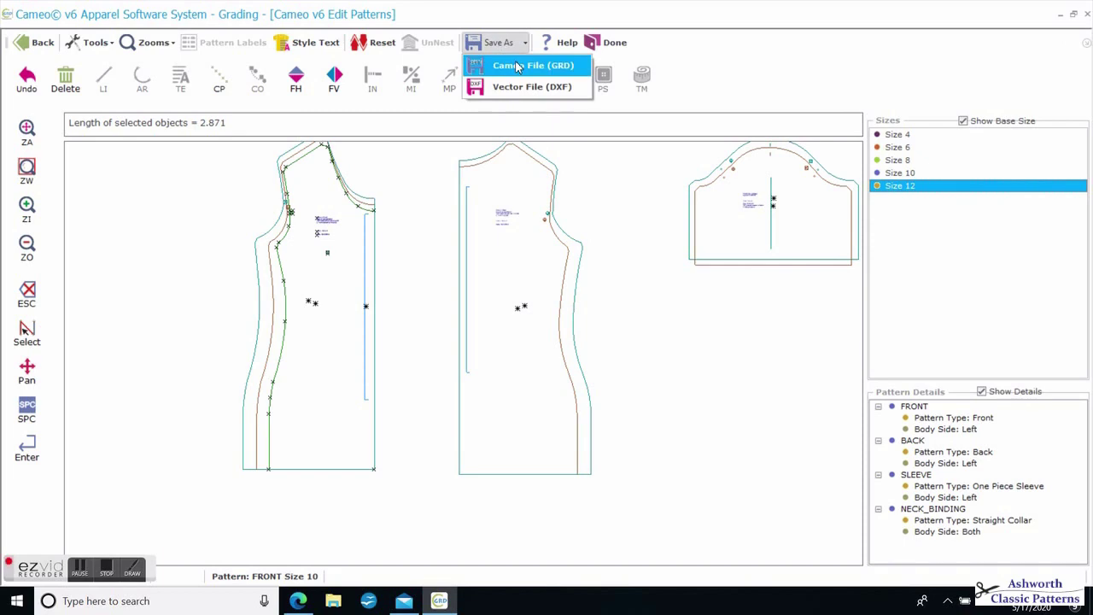
click(517, 66)
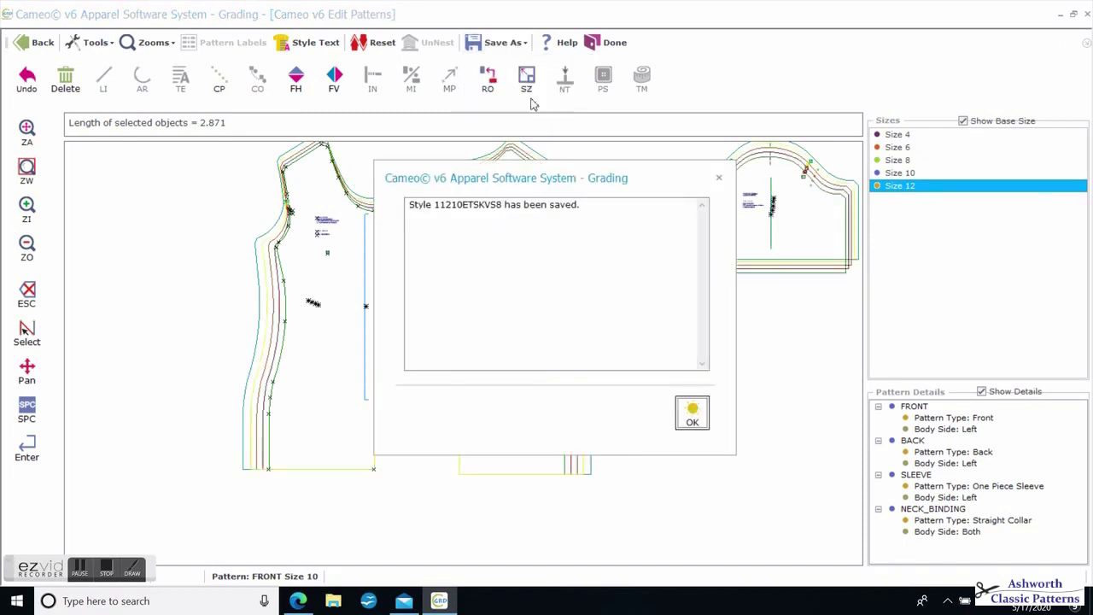
click(692, 418)
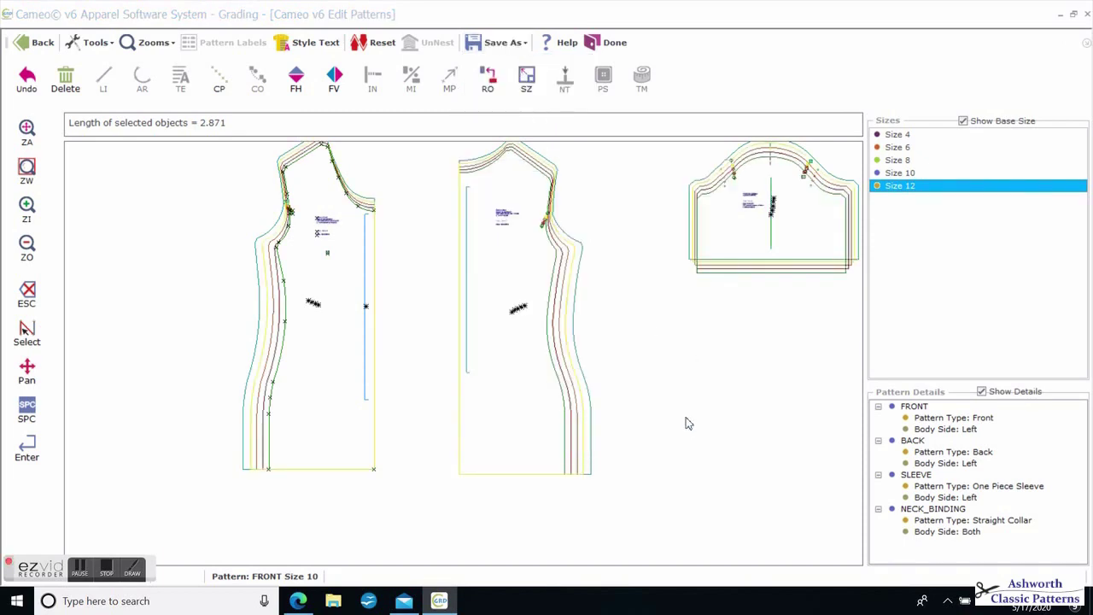
click(597, 47)
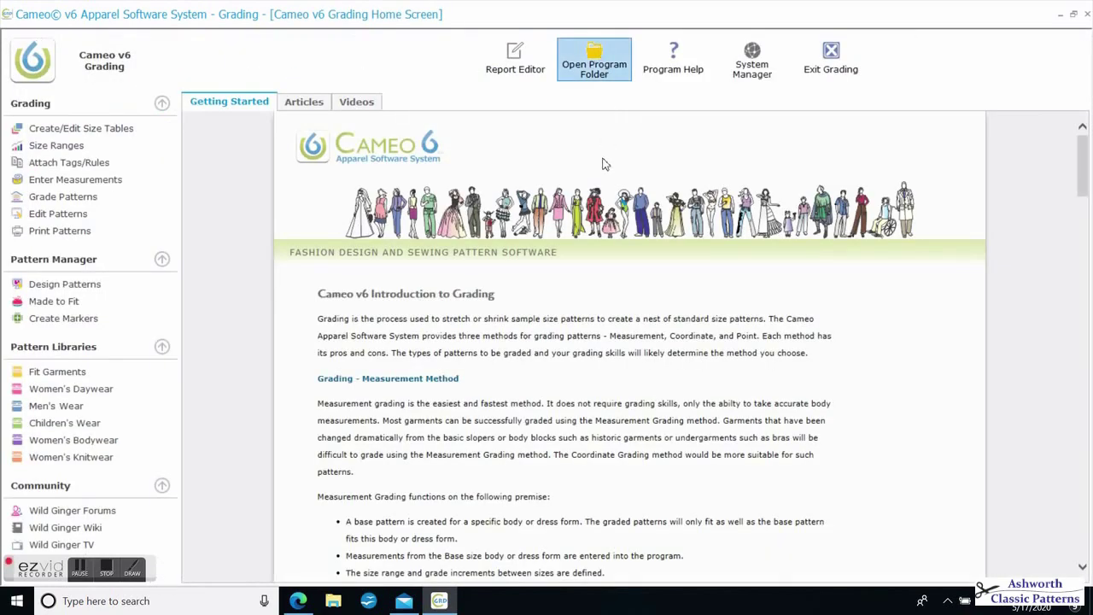